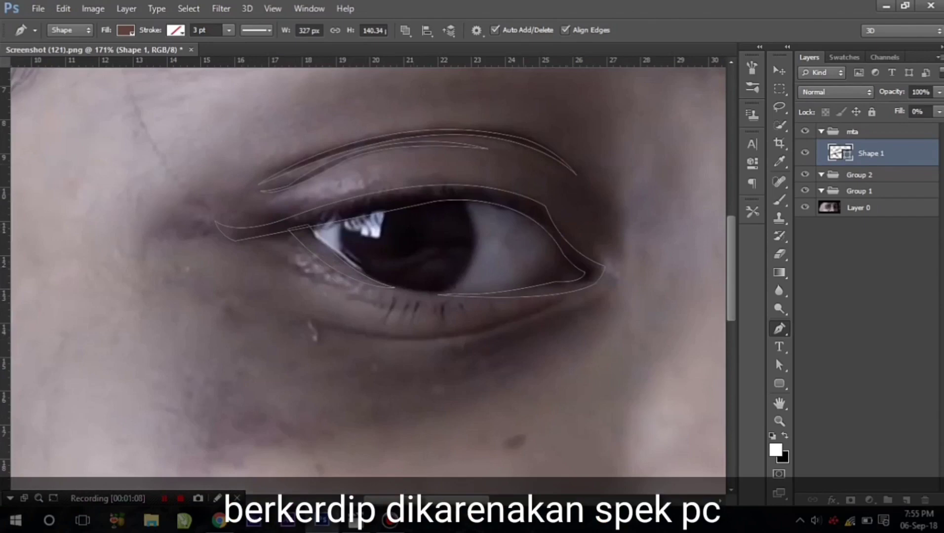
Draw the curve under the left eye and the thin crescent crease above the right eye
left_click_drag(290, 310, 166, 249)
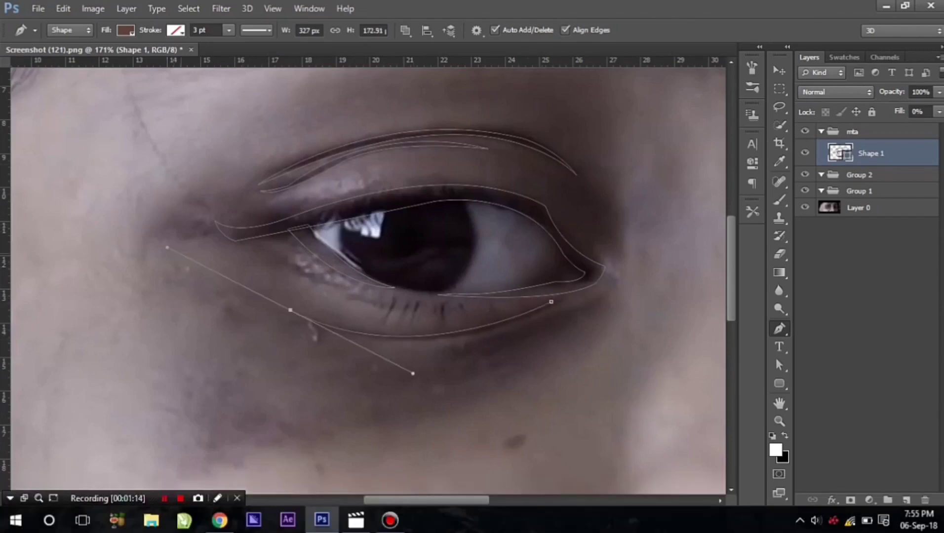
left_click(290, 310, "alt")
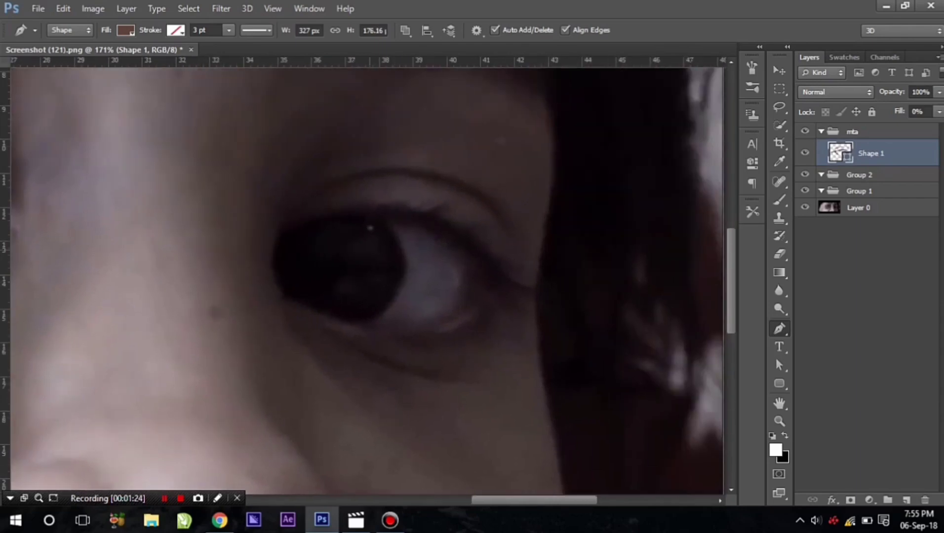
left_click(307, 204)
left_click_drag(512, 245, 581, 367)
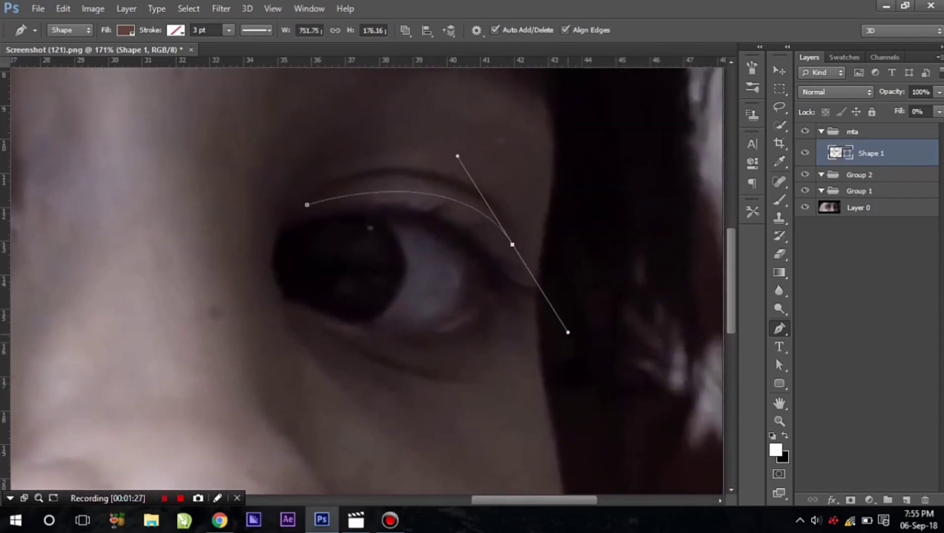
left_click_drag(307, 204, 460, 103)
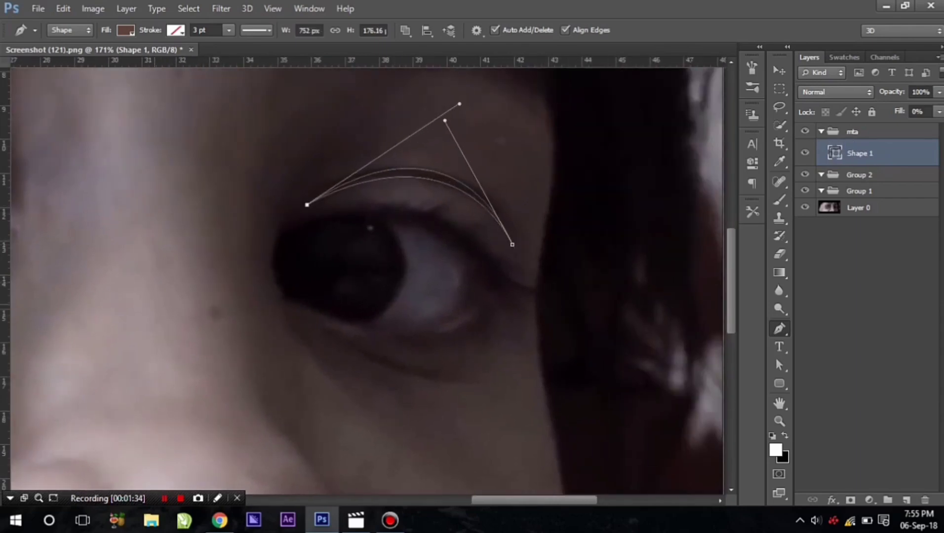
Draw the curve below the right eye and trace the closed outline of its opening
left_click_drag(471, 384, 540, 373)
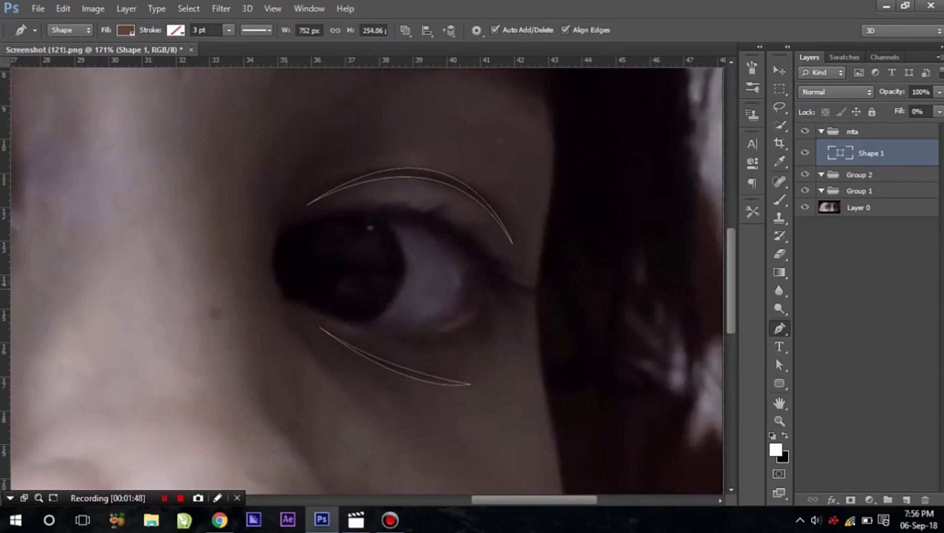
left_click_drag(318, 223, 411, 198)
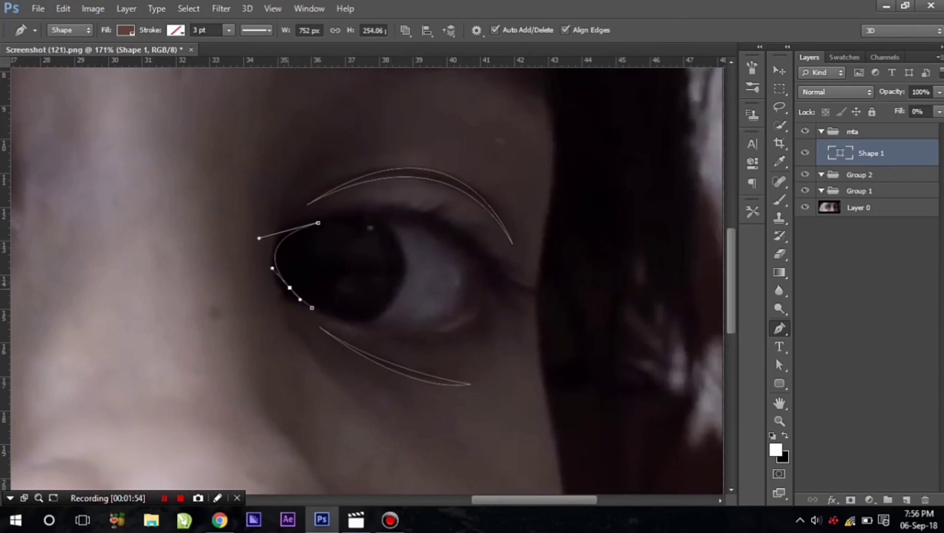
left_click_drag(289, 288, 286, 294)
left_click_drag(497, 291, 550, 398)
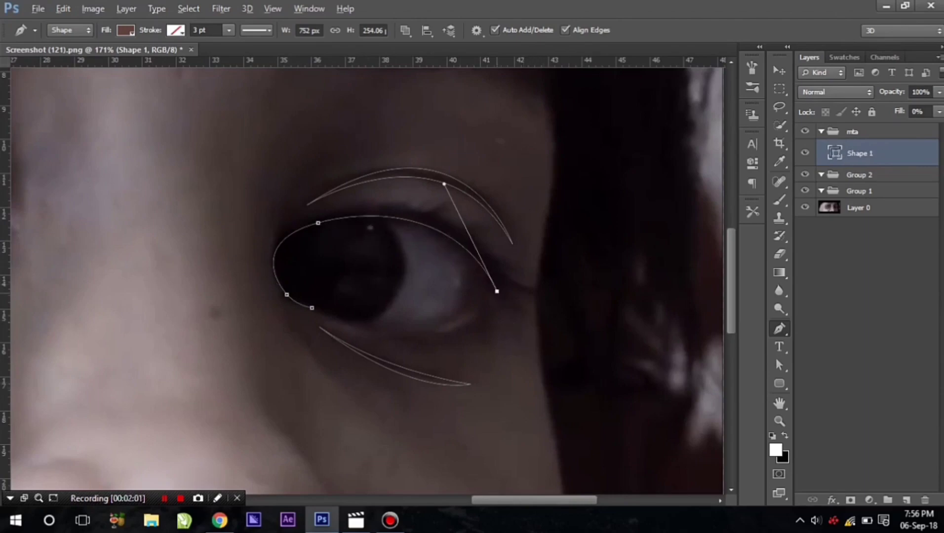
left_click_drag(521, 299, 543, 298)
left_click_drag(381, 206, 457, 190)
scroll(268, 263, "up", 2)
left_click_drag(270, 263, 278, 325)
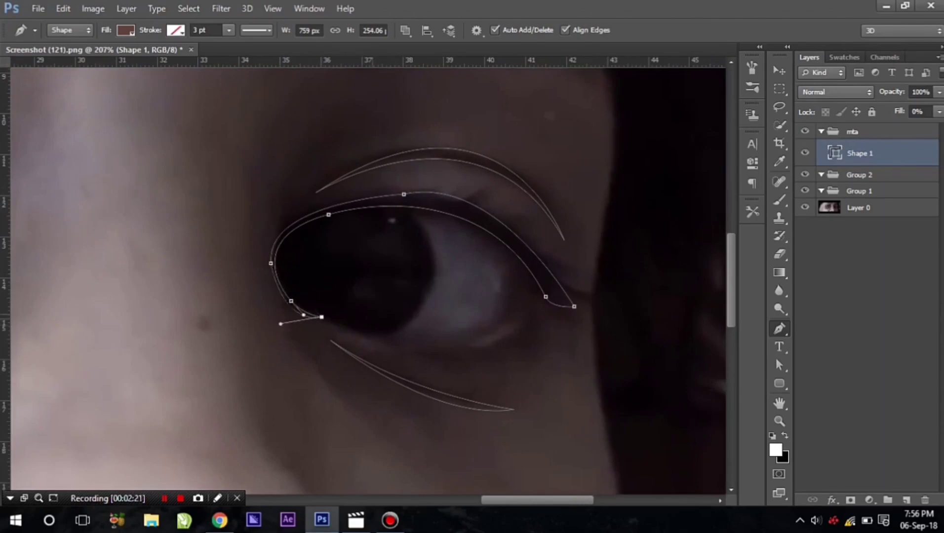
Draw the right eye's lower lid line, bending it up to the corner
left_click_drag(417, 337, 291, 329)
left_click_drag(538, 272, 545, 179)
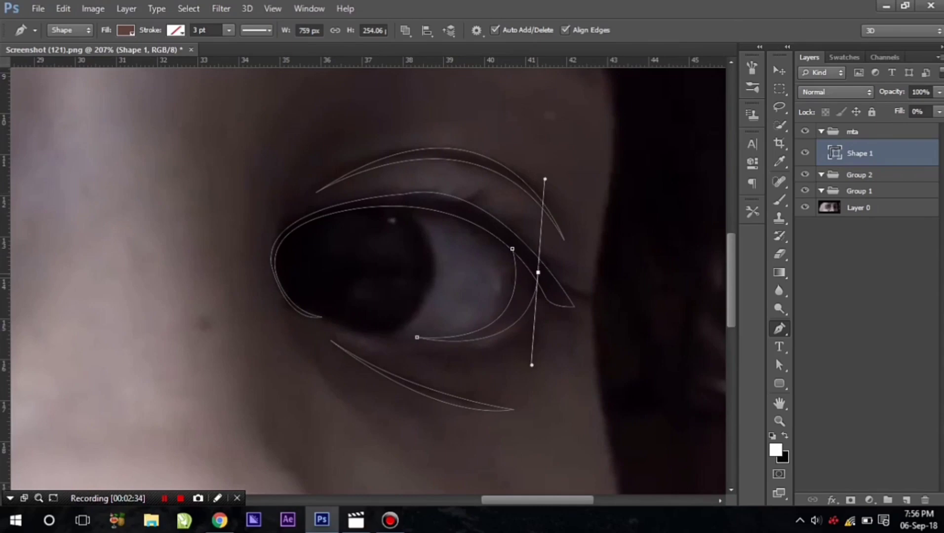
scroll(365, 277, "down", 5)
scroll(365, 276, "up", 2)
Draw spiky hair strokes at the left brow's inner end and trace its top edge
scroll(366, 276, "up", 3)
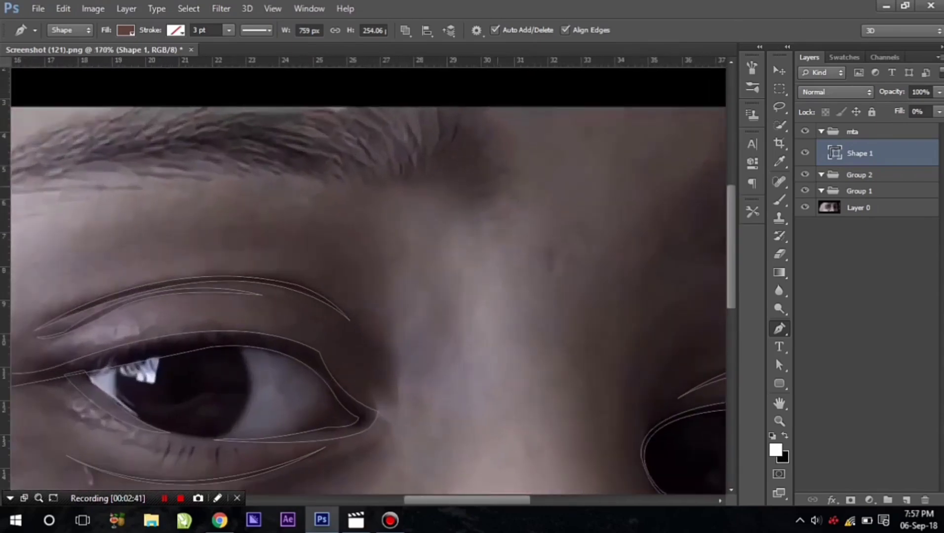
left_click_drag(521, 174, 559, 194)
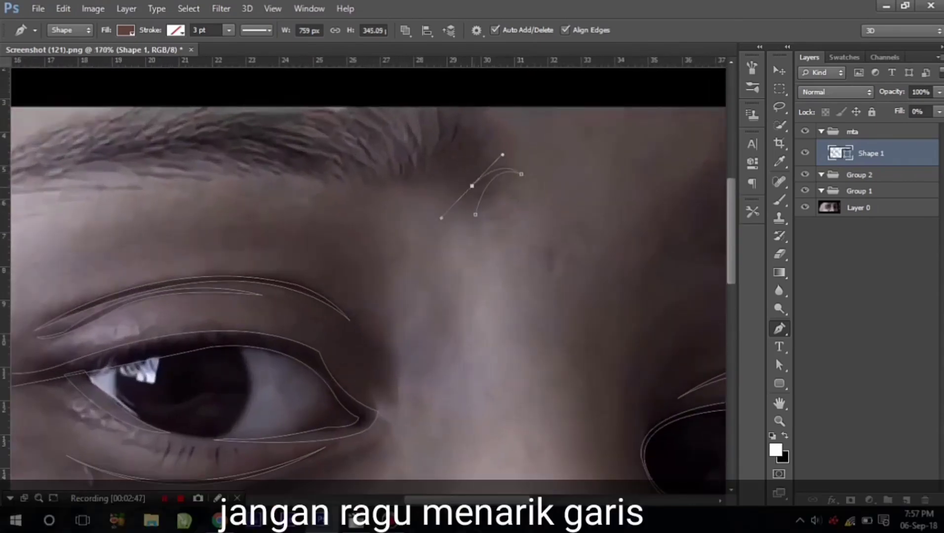
left_click_drag(503, 115, 510, 117)
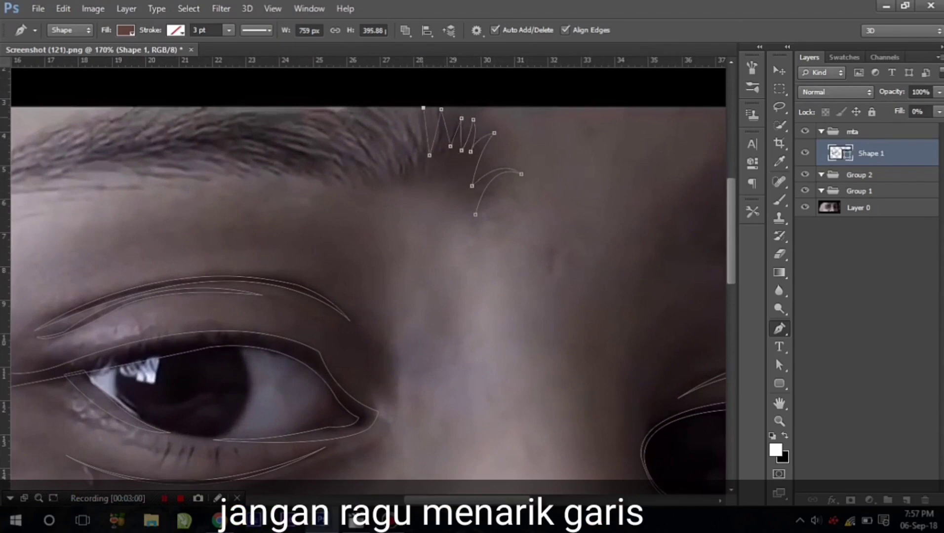
left_click(127, 107)
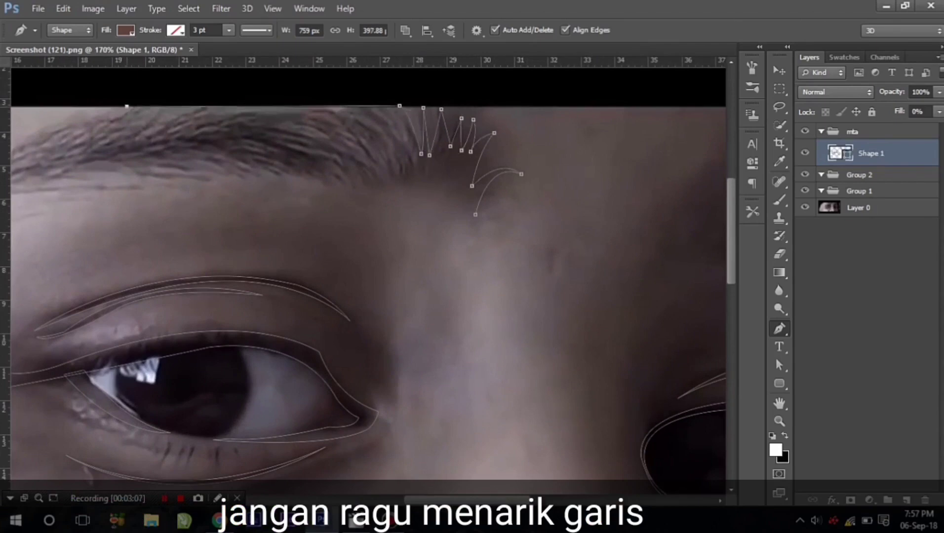
left_click_drag(346, 117, 384, 130)
right_click(346, 119)
key("Escape")
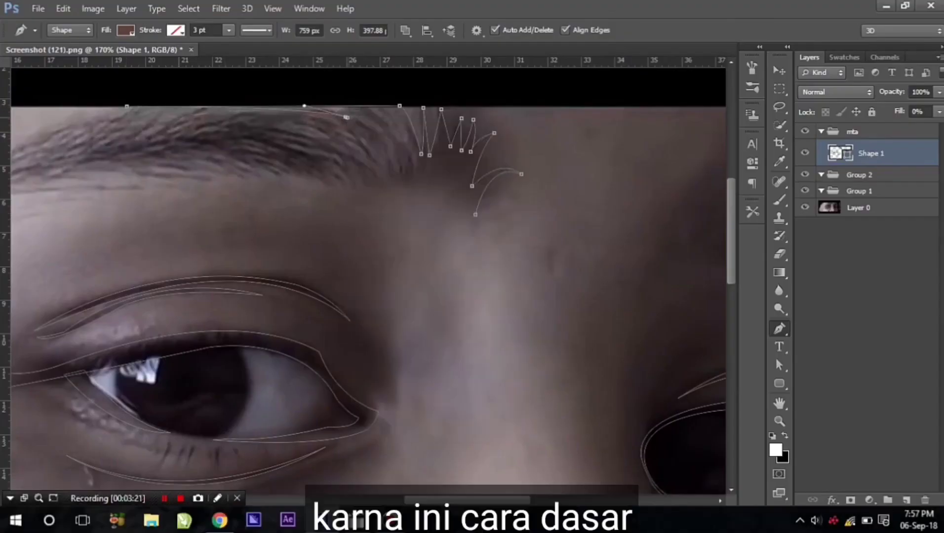
Shape the brow's outer end and trace its underside back into the hair strokes
left_click_drag(365, 277, 513, 287)
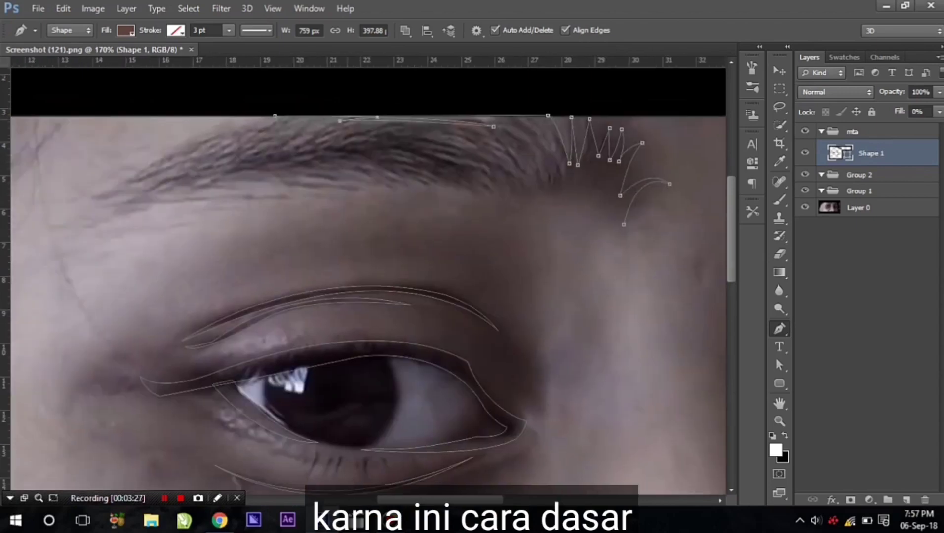
left_click_drag(76, 237, 96, 201)
left_click(286, 167)
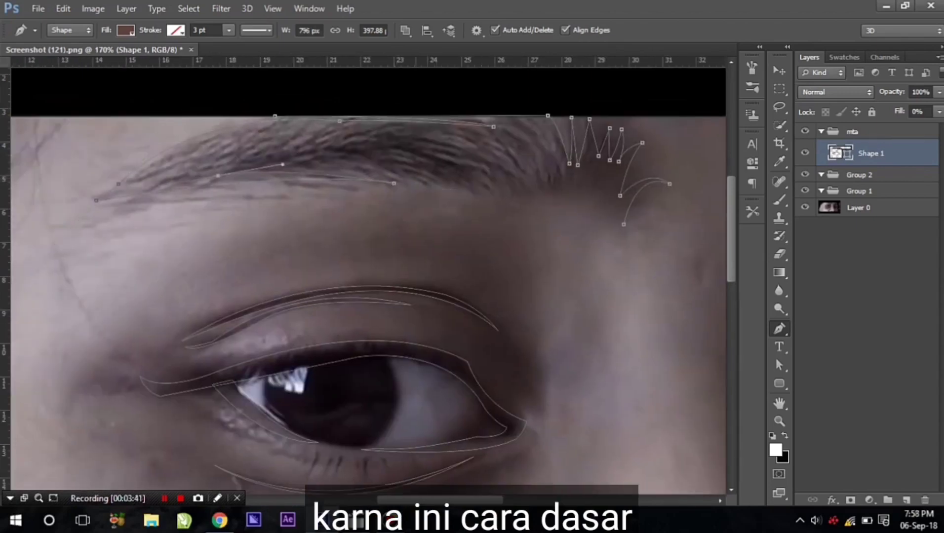
left_click_drag(488, 187, 556, 219)
left_click_drag(543, 152, 607, 204)
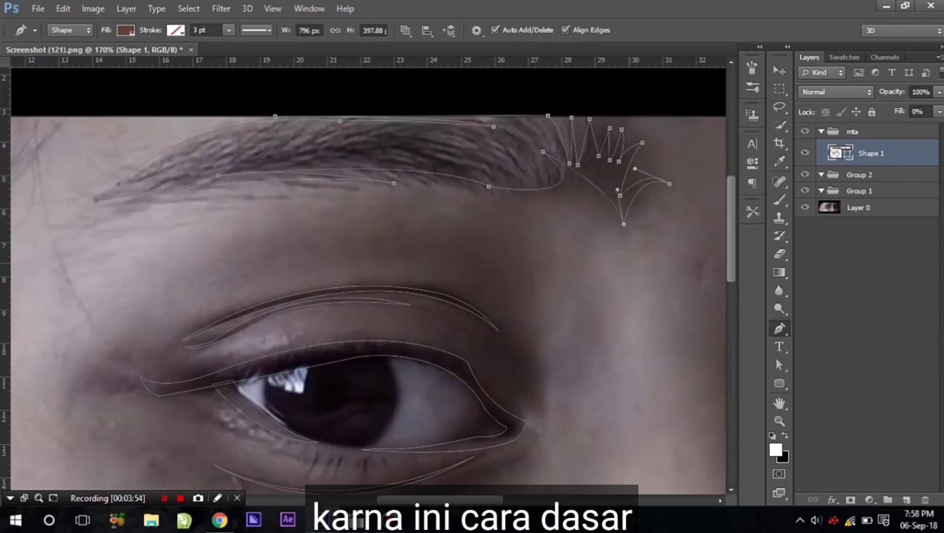
left_click_drag(593, 222, 124, 195)
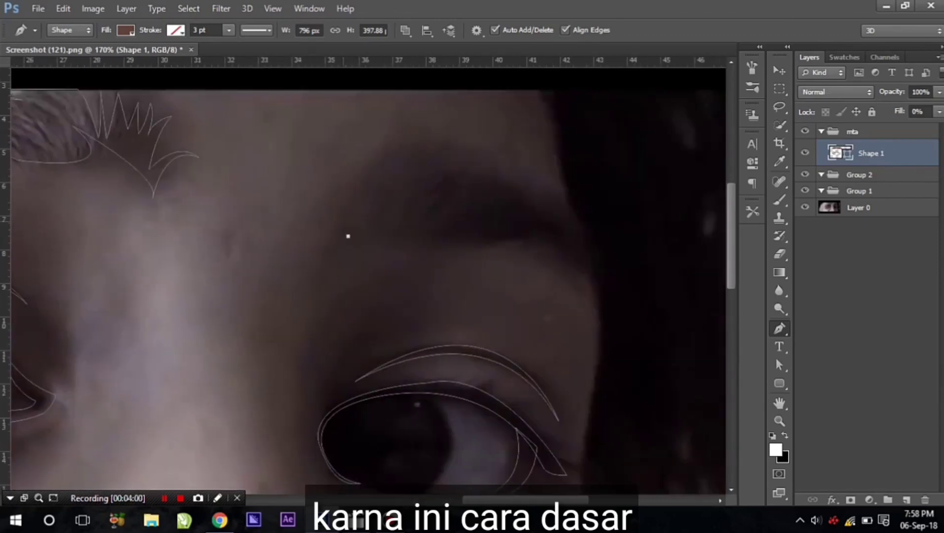
Trace the right eyebrow as a closed path, arching over the top and back along the underside
left_click_drag(406, 137, 465, 131)
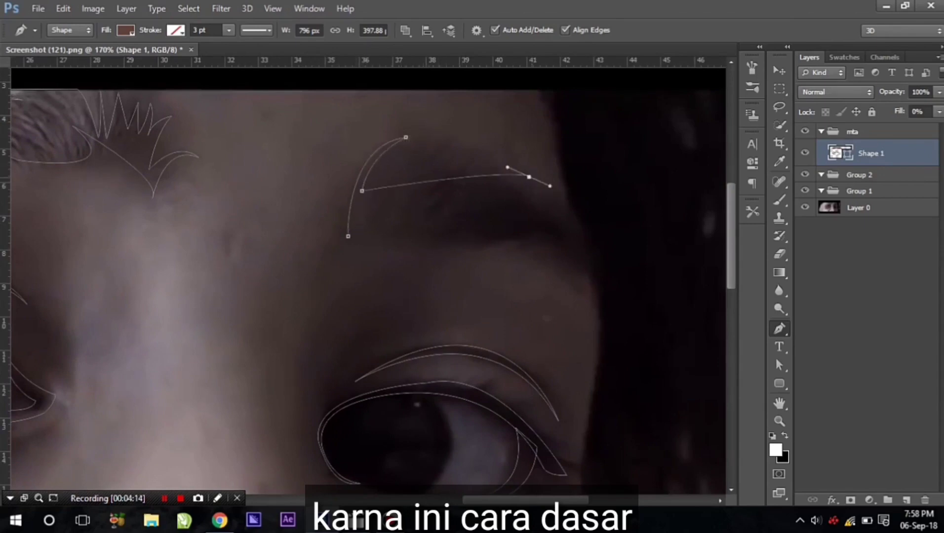
left_click_drag(527, 177, 643, 262)
left_click(529, 177, "alt")
left_click_drag(600, 225, 624, 228)
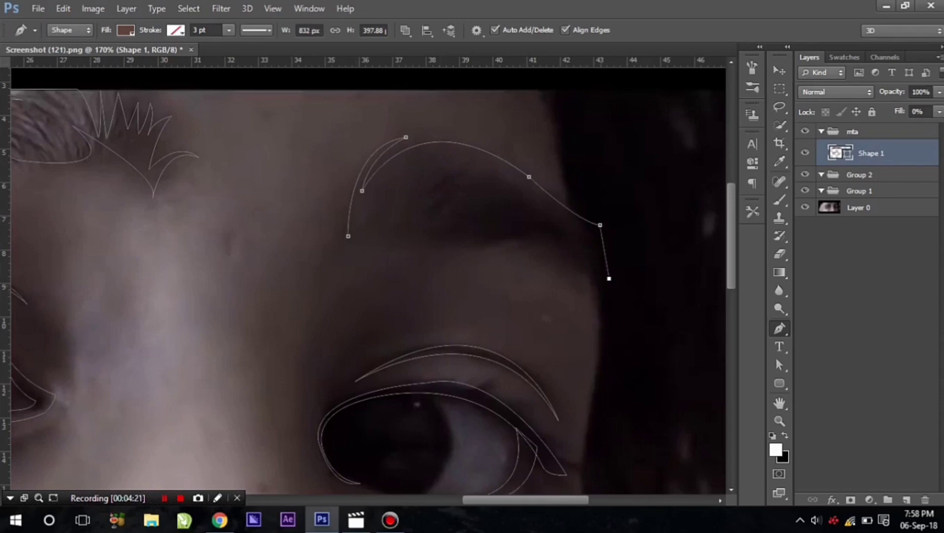
mouse_move(490, 241)
left_mouse_down()
mouse_move(539, 242)
mouse_move(561, 217)
mouse_move(579, 237)
left_mouse_up()
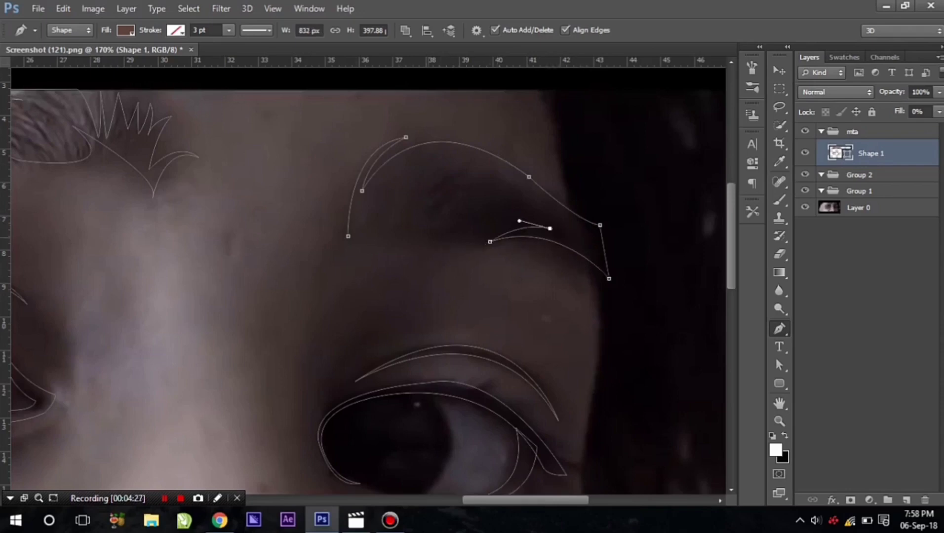
left_click_drag(387, 237, 310, 263)
left_click(387, 237, "alt")
left_click(434, 231)
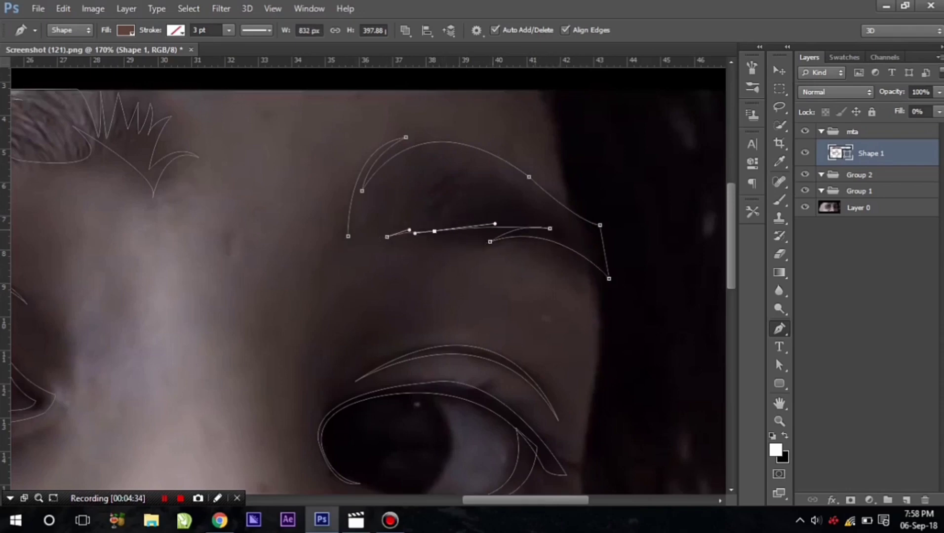
left_click(532, 225)
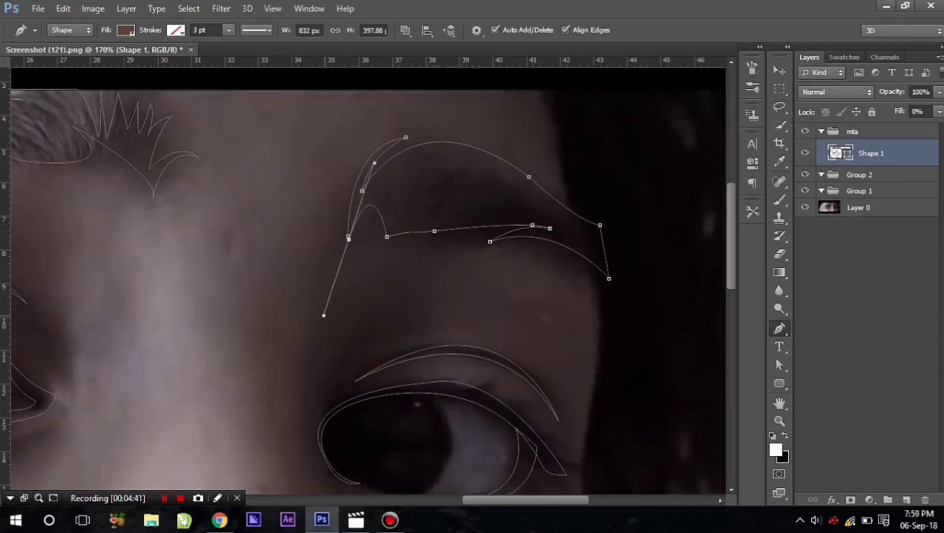
left_click_drag(352, 259, 312, 324)
key("Return")
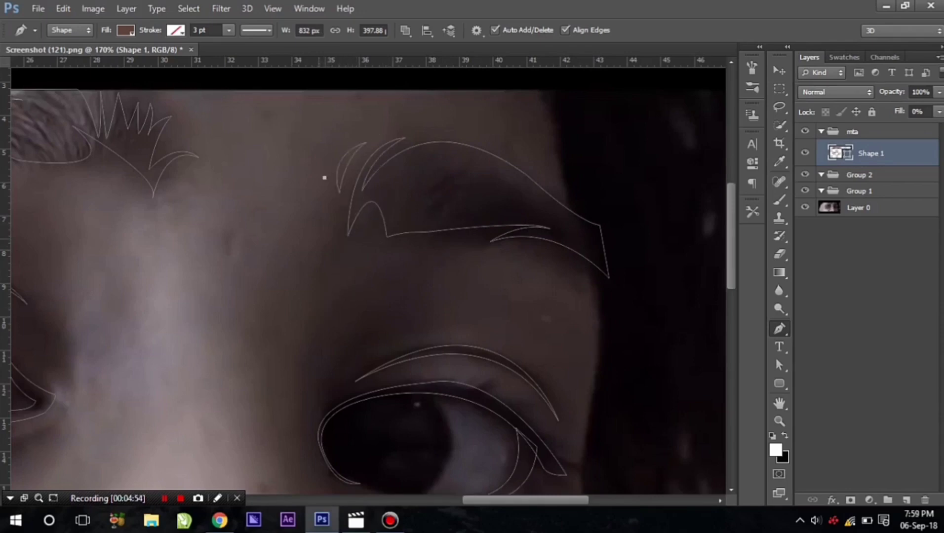
Fit the image on screen and set the shapes' Fill to 100% so they turn brown
key("ctrl+0")
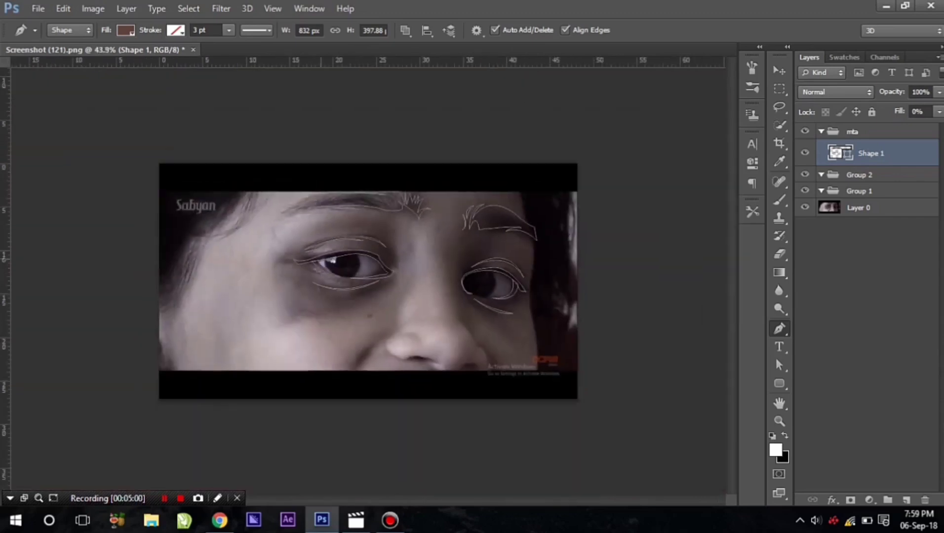
type("00")
key("Return")
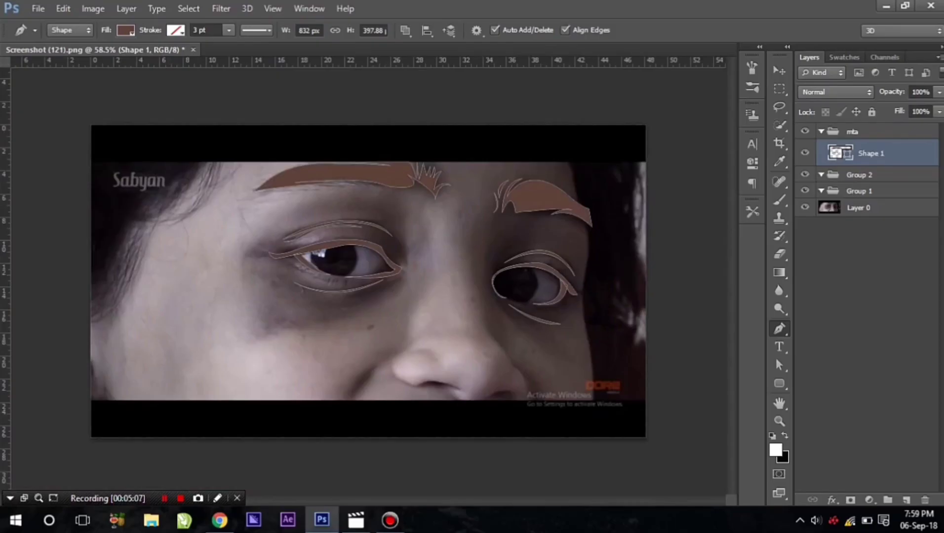
Add a white Solid Color fill layer and move it beneath the Layer 0 photo
left_click(804, 208)
left_click(860, 191)
left_click(859, 208)
left_click(869, 499)
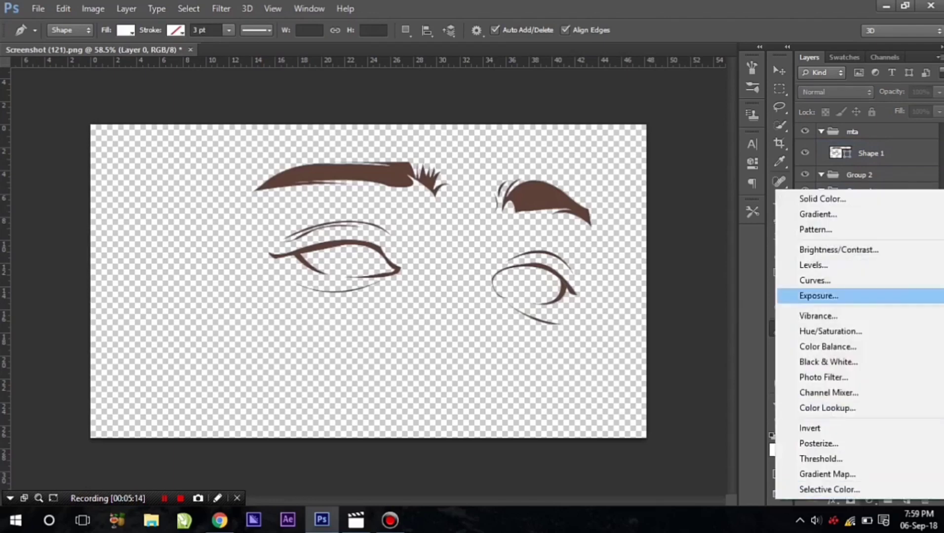
left_click(822, 198)
left_click(931, 244)
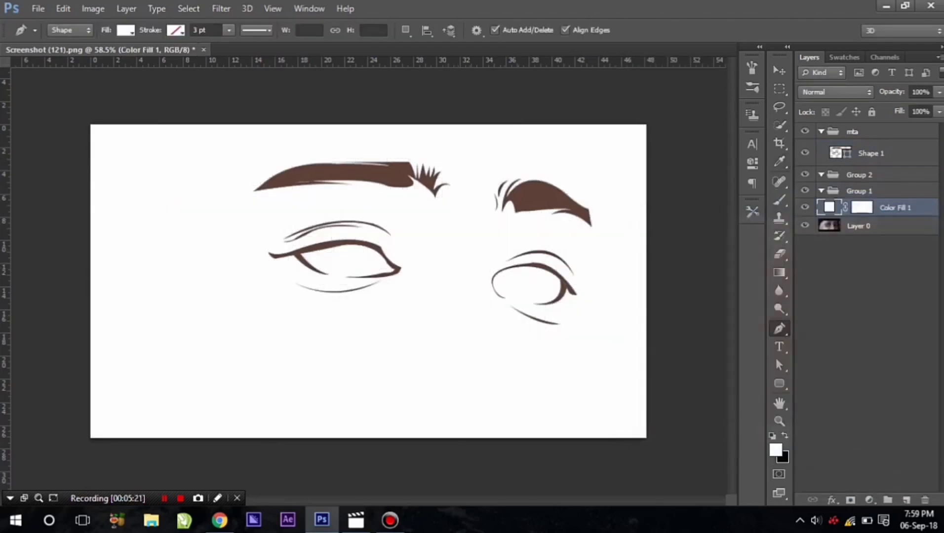
key("ctrl+bracketleft")
scroll(336, 257, "up", 5)
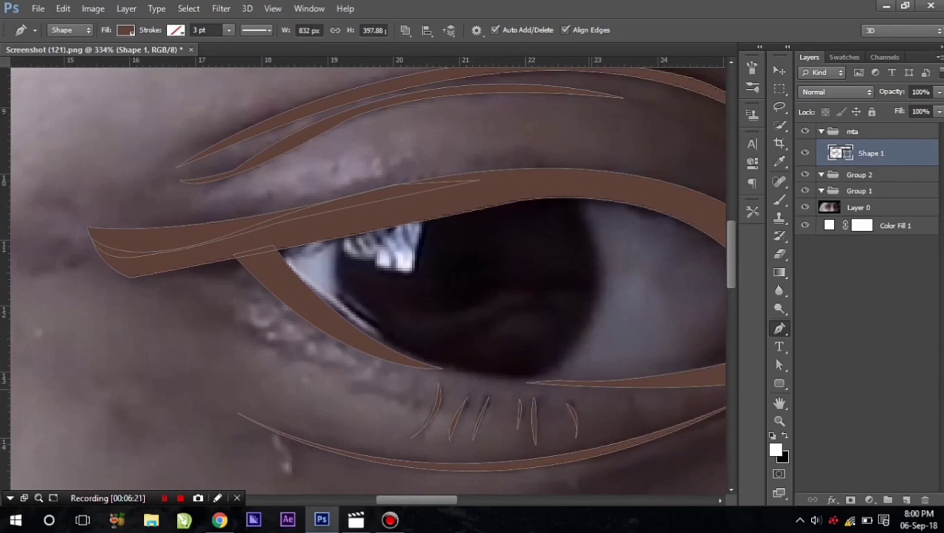
Add another curved lash stroke along the right eye's lower lid
scroll(368, 276, "right", 15)
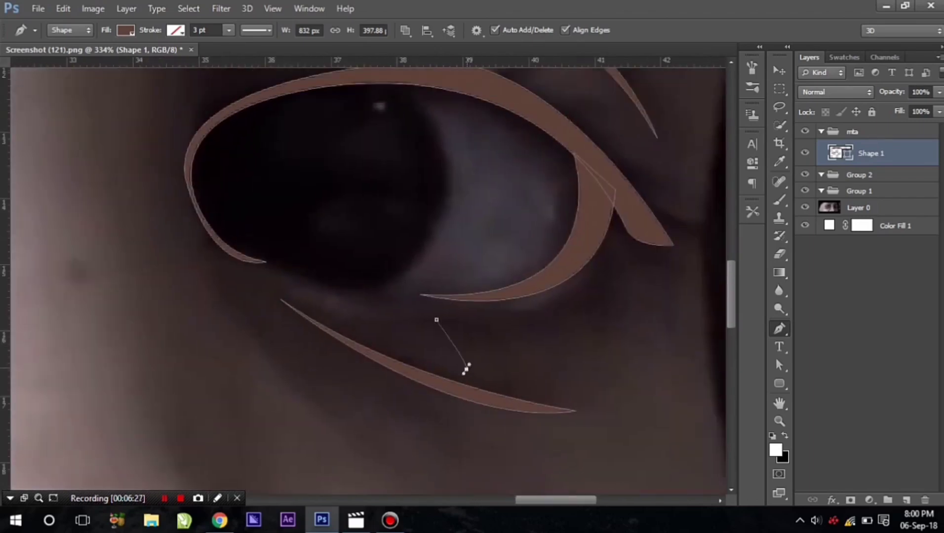
left_click_drag(466, 368, 481, 349)
left_click(476, 327)
left_click_drag(503, 380, 514, 367)
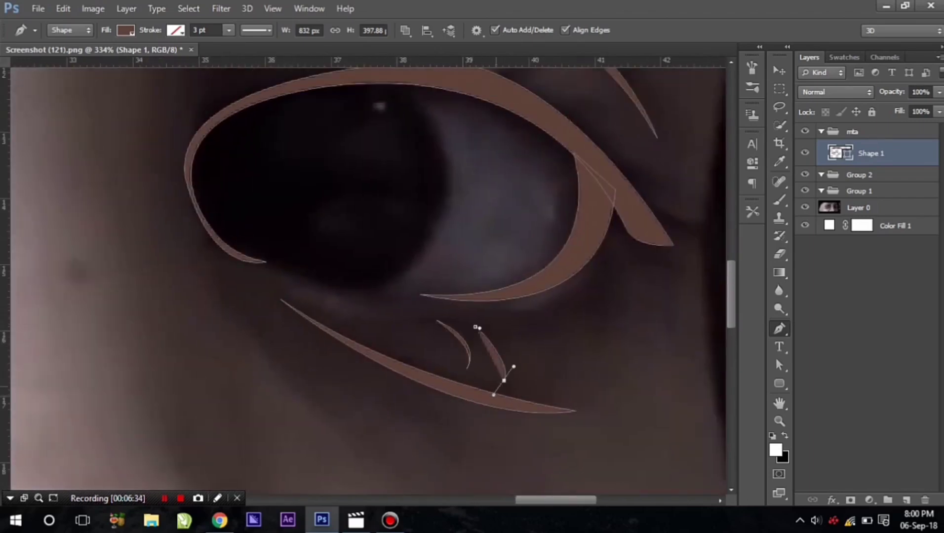
scroll(368, 277, "down", 3)
scroll(368, 277, "down", 3)
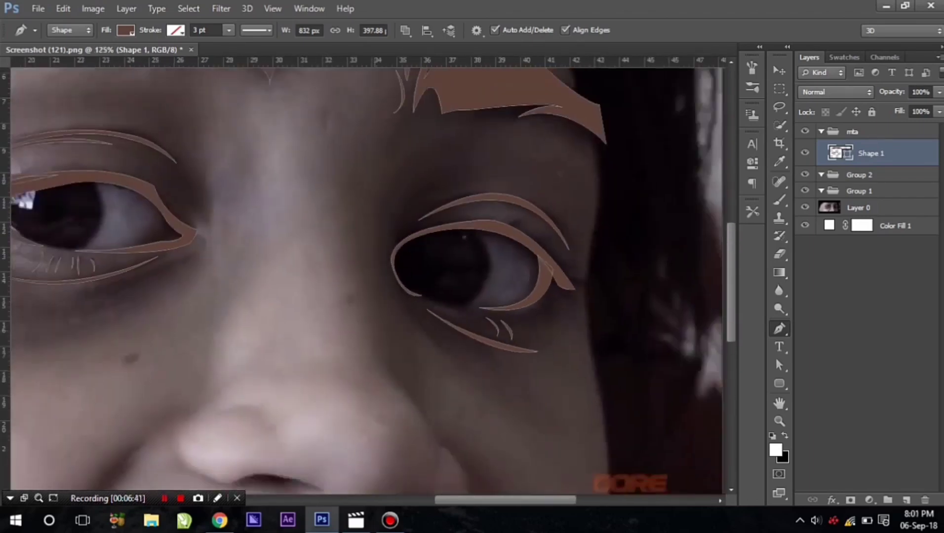
scroll(148, 247, "up", 4)
Set path operations to New Layer and trace the Shape 2 fill around the left eye
left_click(406, 30)
left_click(464, 45)
left_click(38, 209)
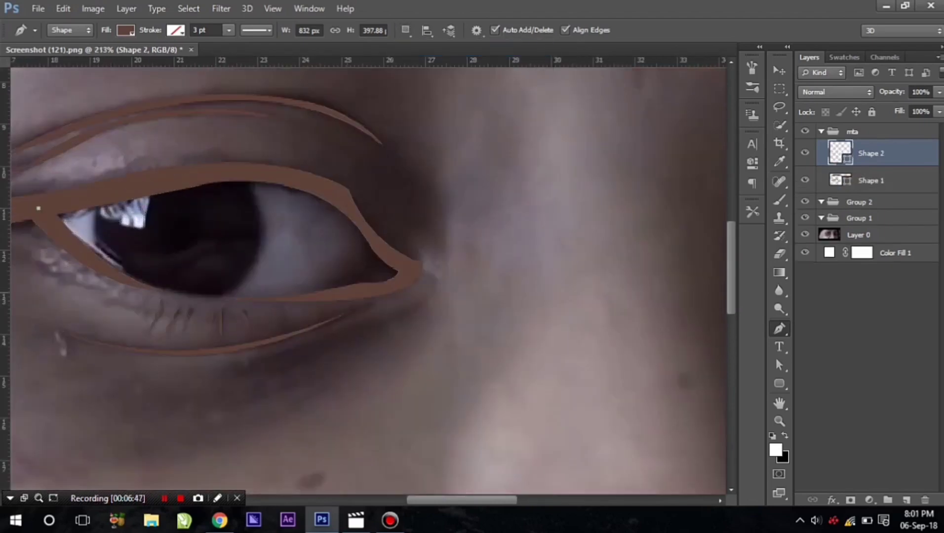
left_click_drag(348, 293, 614, 257)
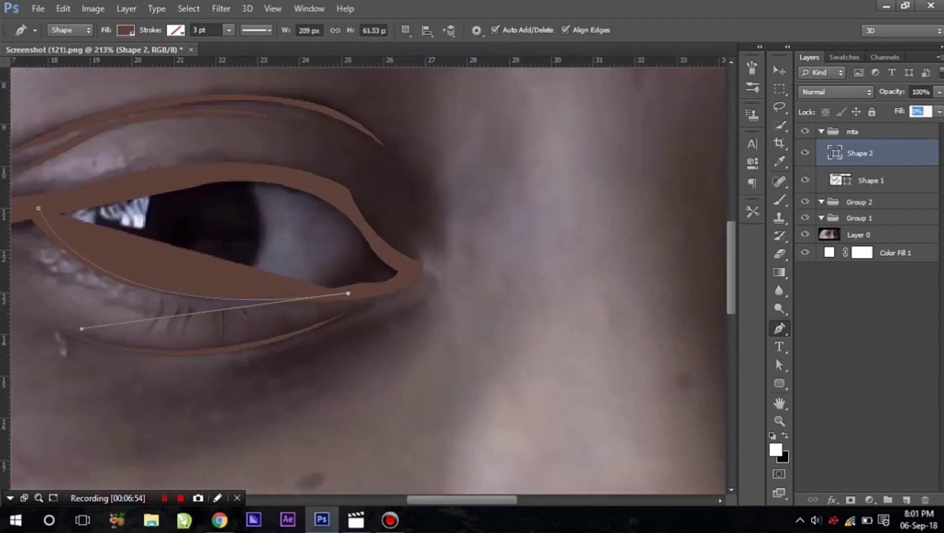
key("Return")
left_click(369, 292)
left_click(406, 281)
left_click(410, 267)
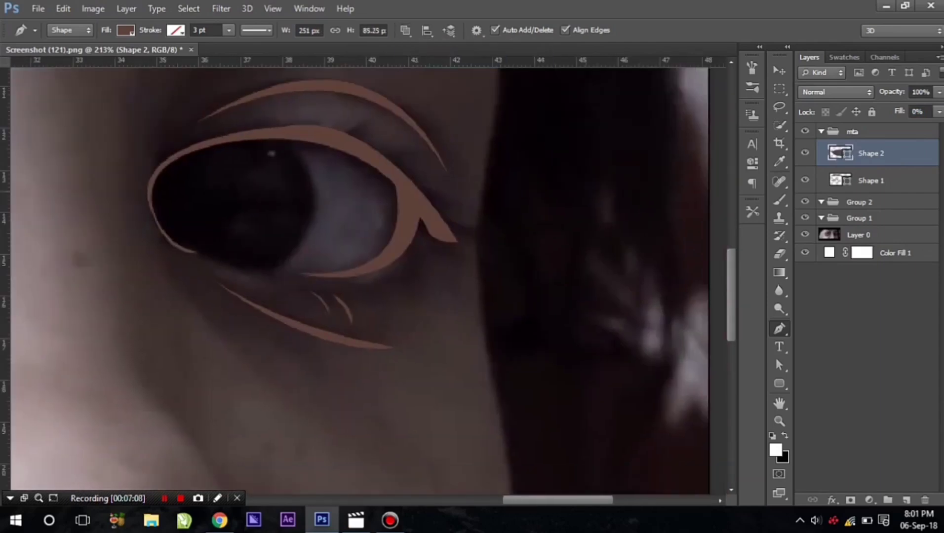
Trace the Shape 2 fill around the right eye opening
left_click(276, 131)
left_click_drag(414, 192, 433, 238)
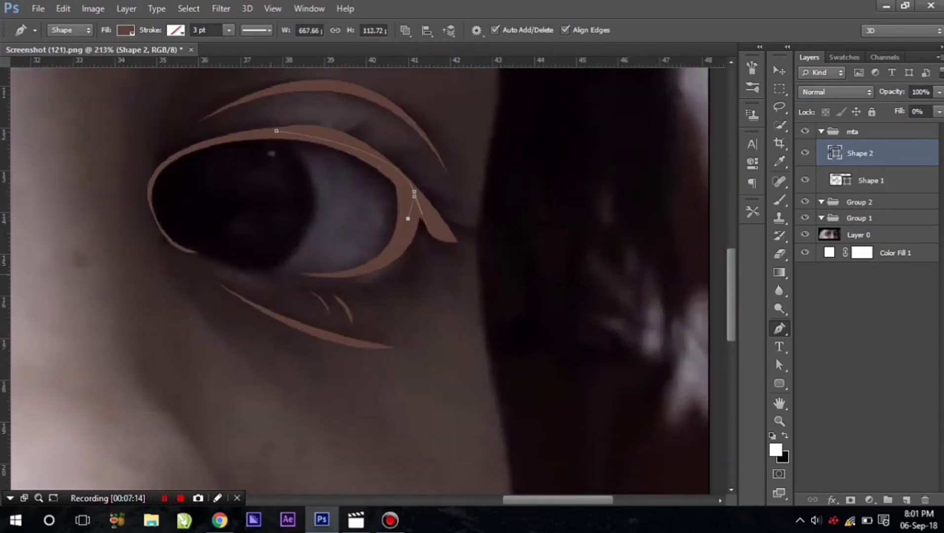
left_click_drag(183, 251, 449, 319)
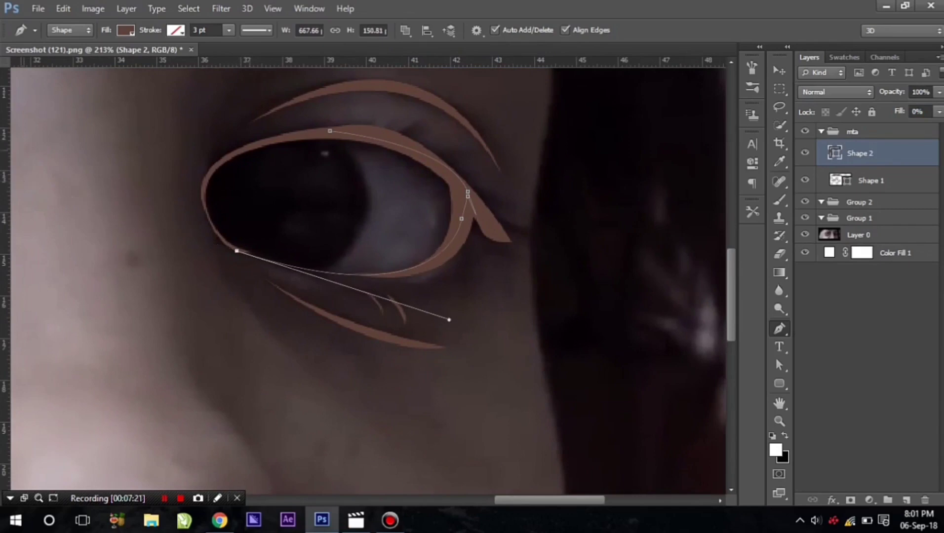
left_click_drag(251, 147, 350, 104)
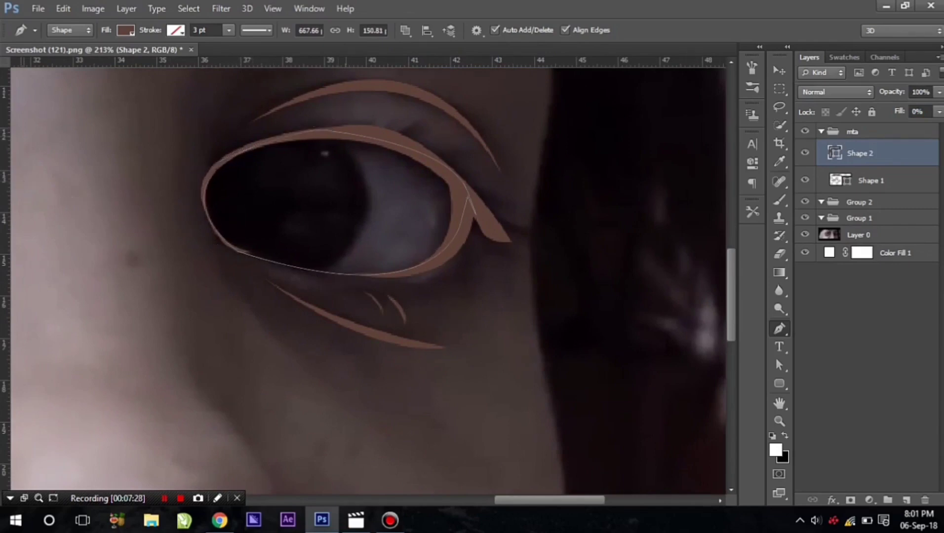
Move Shape 2 below Shape 1 and set its Fill to 100%
left_click(126, 30)
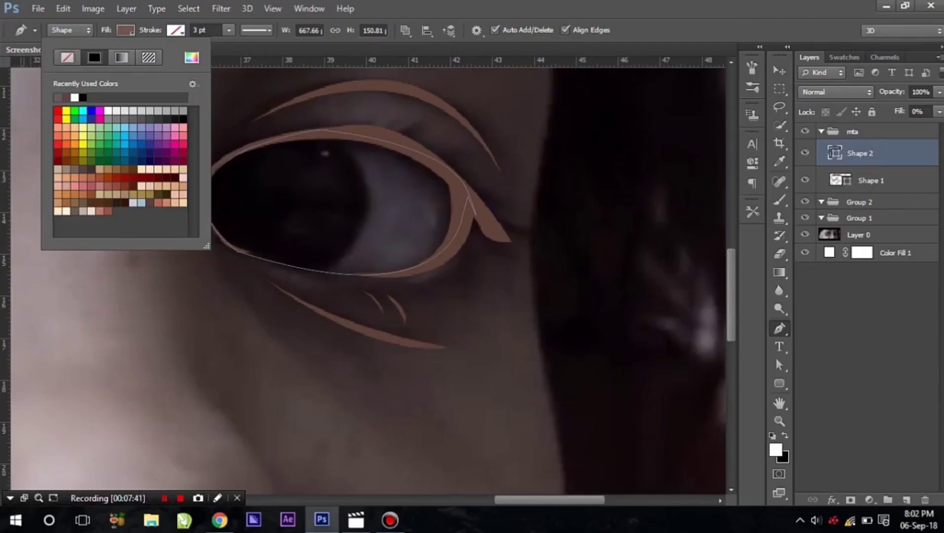
key("Escape")
key("ctrl+bracketleft")
type("100")
key("Return")
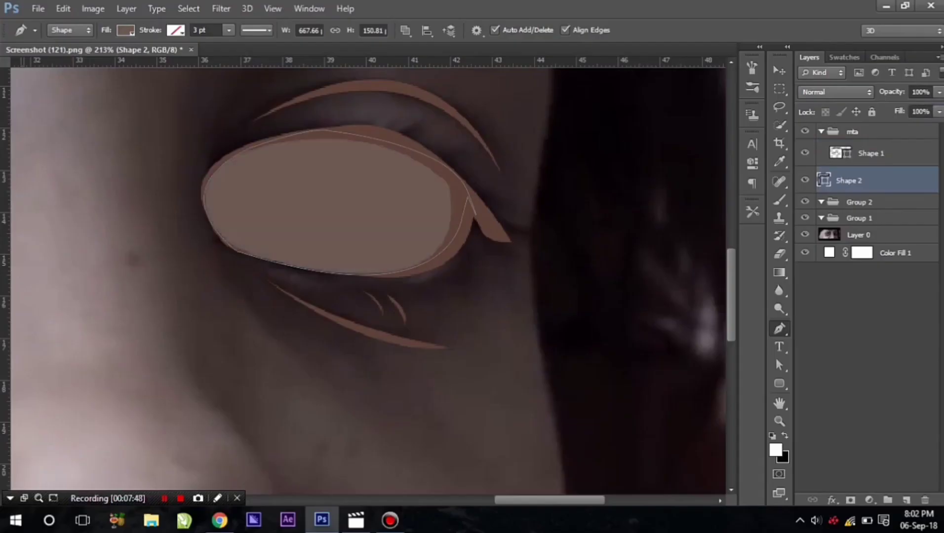
Hide the Layer 0 photo and select the Shape 1 outline layer in the mta group
left_click(805, 234)
scroll(368, 276, "down", 5)
left_click(852, 132)
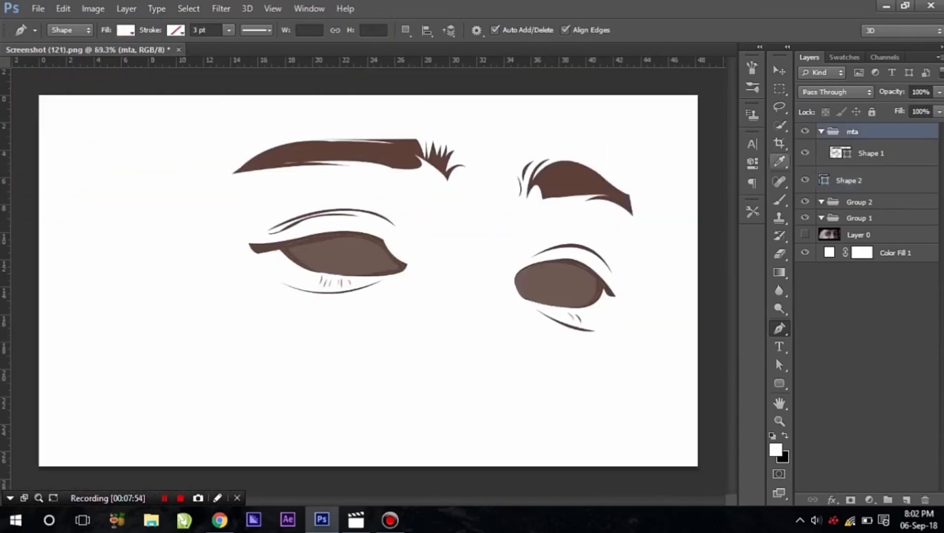
scroll(350, 249, "up", 5)
left_click(872, 153)
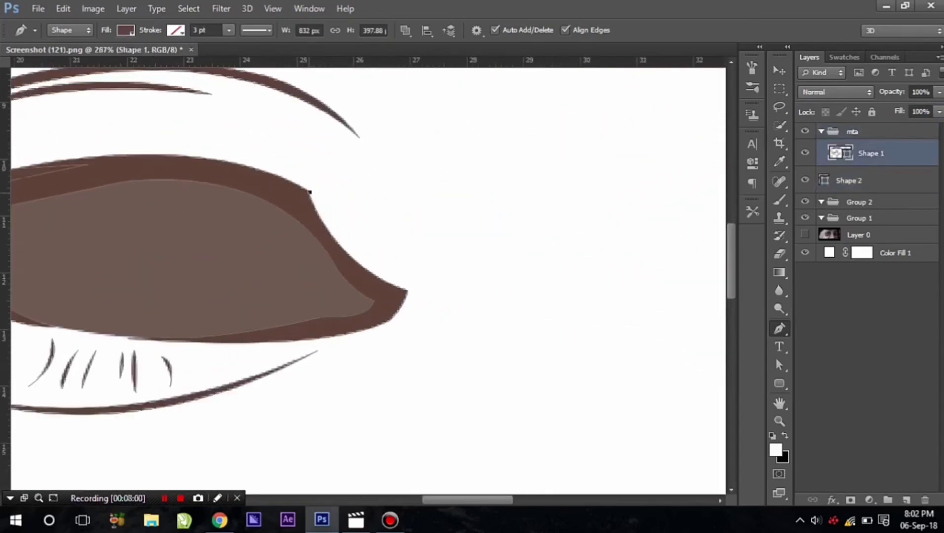
Curve the left eye's outer corner, fit both eyes in view, and show the photo again
left_click_drag(407, 297, 440, 288)
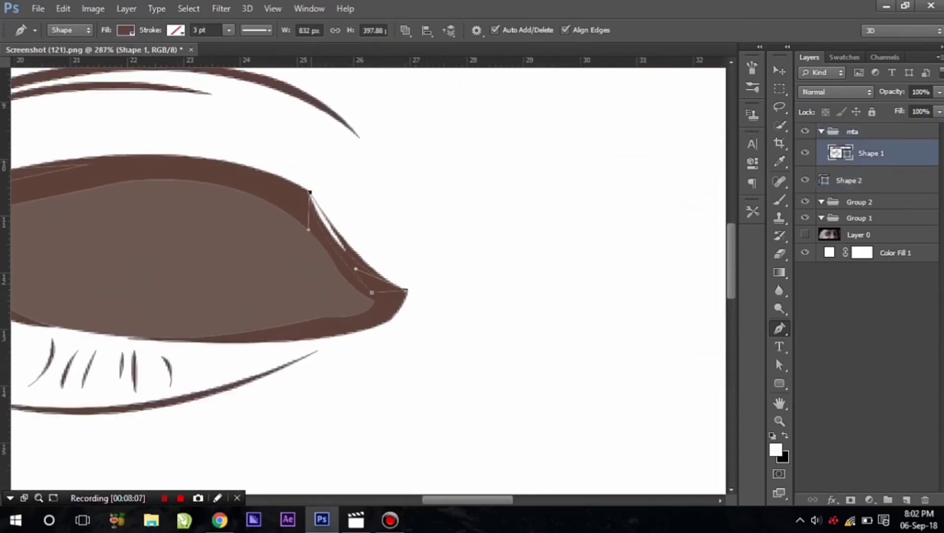
key("ctrl+0")
key("alt+bracketright")
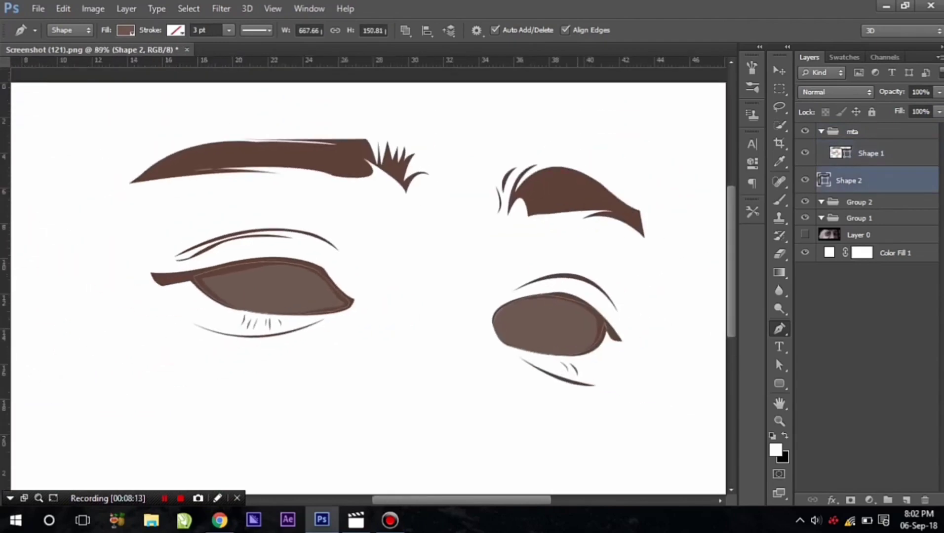
scroll(249, 187, "down", 2)
scroll(249, 188, "up", 4)
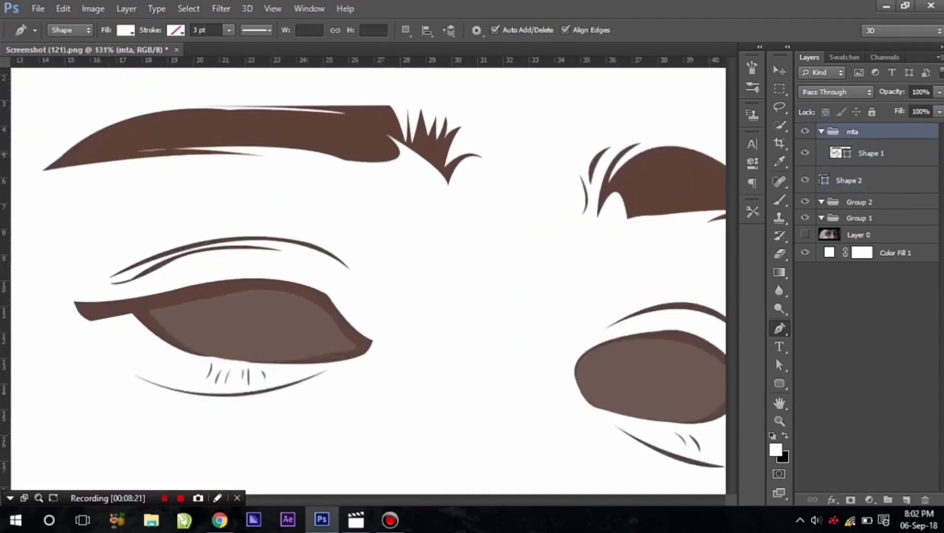
left_click(805, 235)
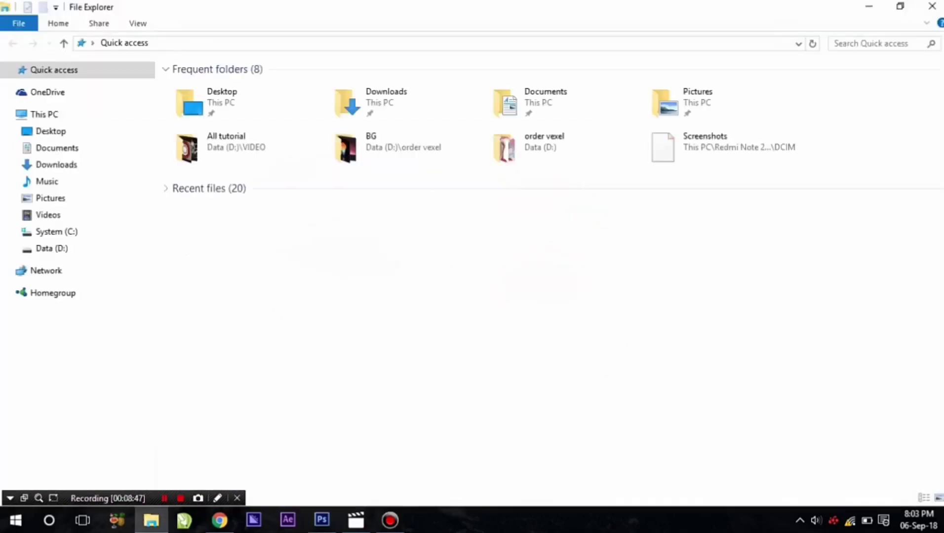
Open order vexel > palete in Explorer and drag the first eye image into the portrait
double_click(663, 84)
double_click(252, 89)
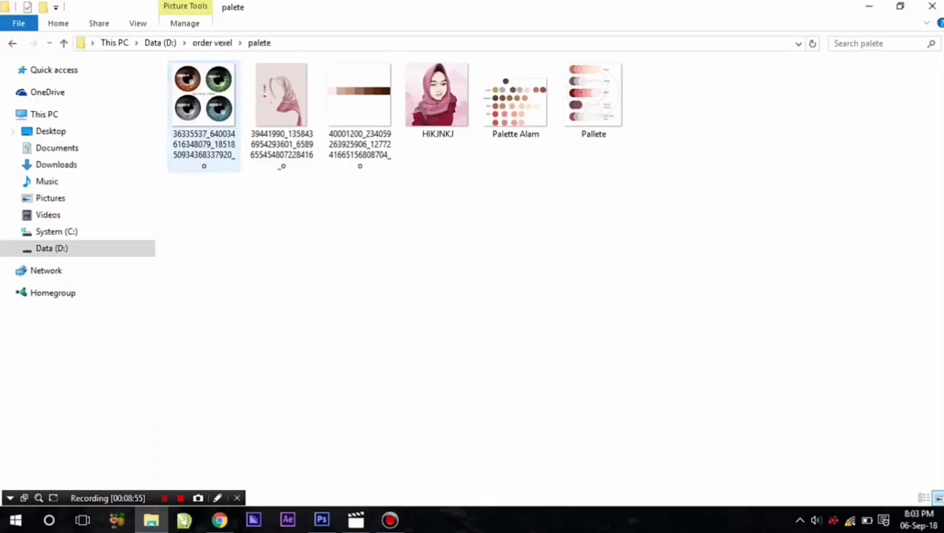
left_click_drag(204, 94, 322, 520)
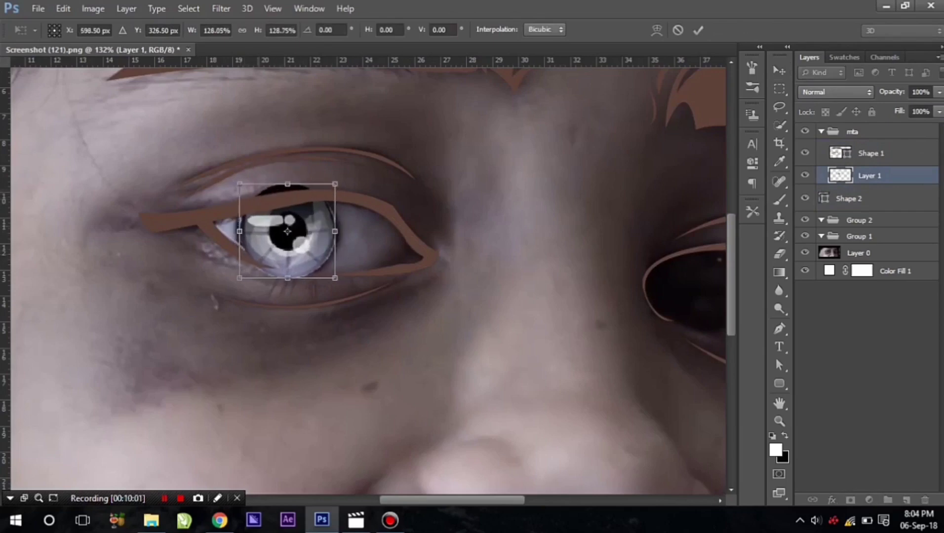
Move Shape 2 into the mta group and position the Layer 1 copy over the other eye
right_click(869, 198)
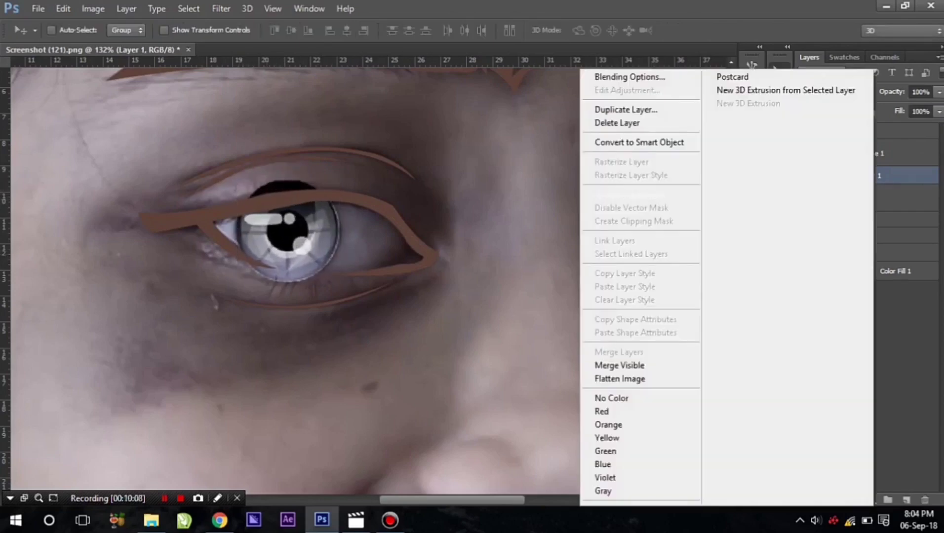
key("Escape")
left_click(869, 175)
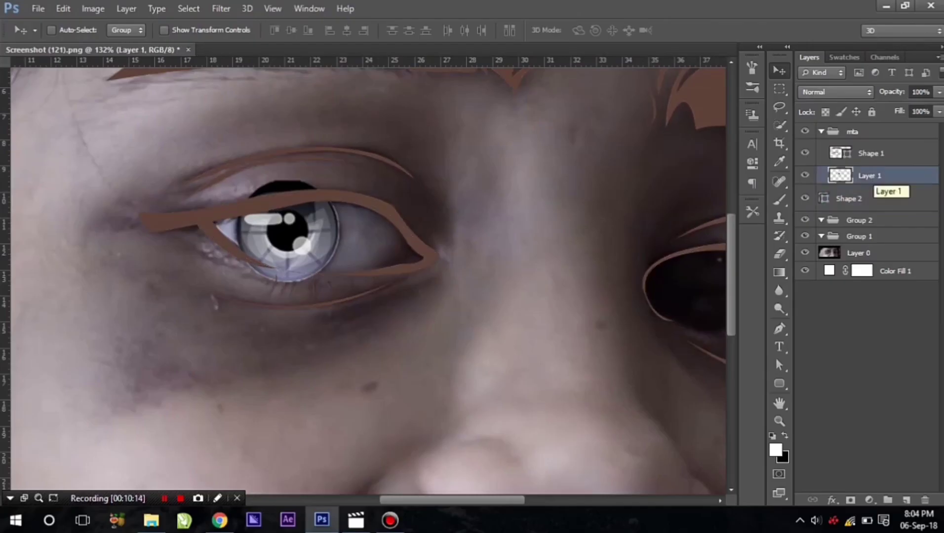
left_click(821, 131)
left_click_drag(859, 148, 852, 132)
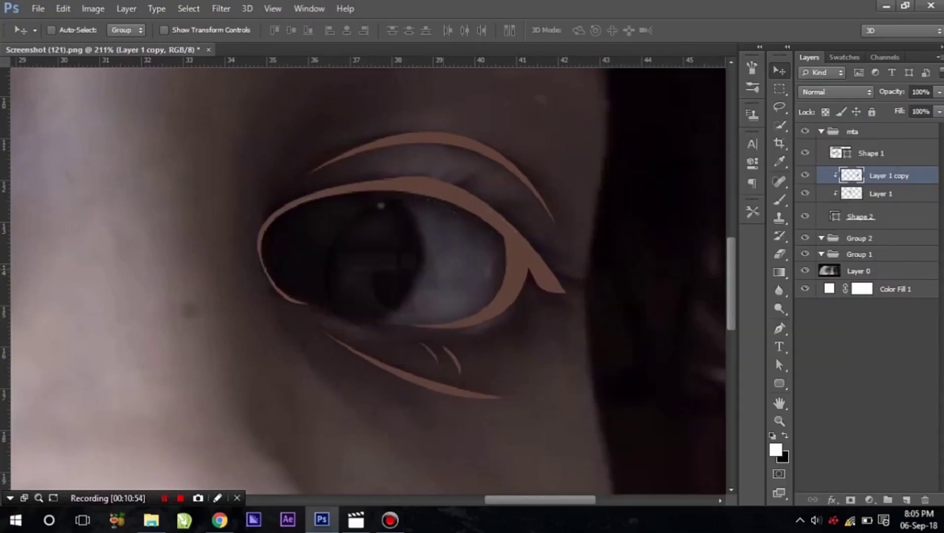
left_click_drag(381, 205, 380, 205)
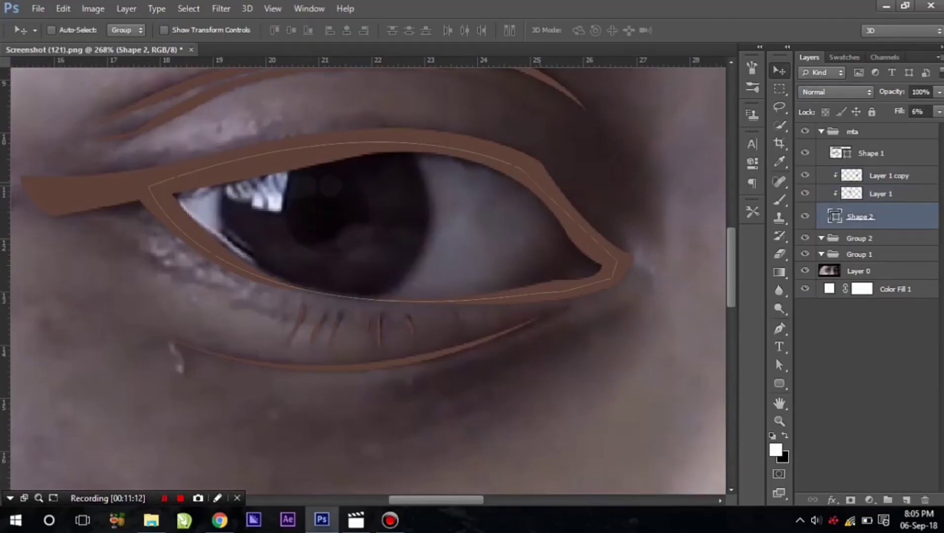
Add an inner-corner shape at the left eye's outer corner on Shape 1, then set path operations to New Layer
key("p")
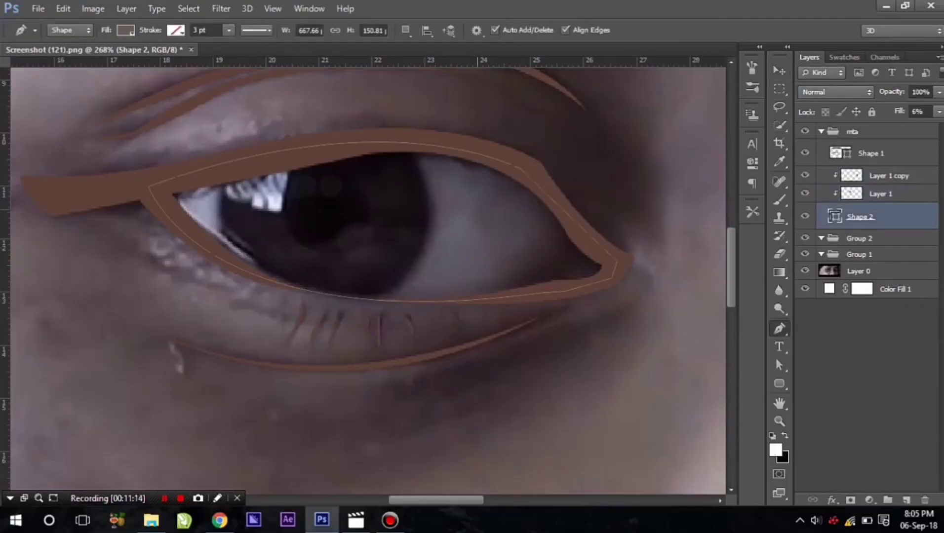
left_click(871, 153)
left_click(405, 30)
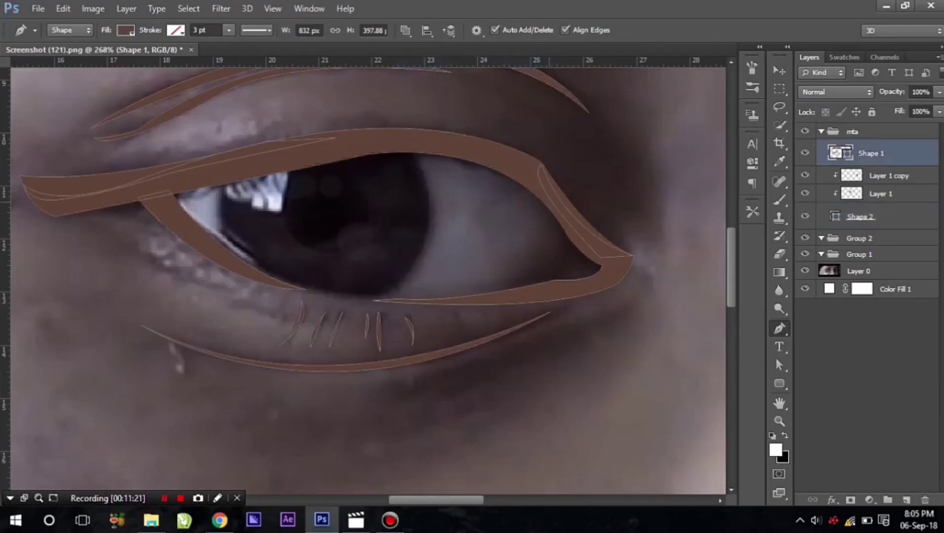
left_click(590, 286)
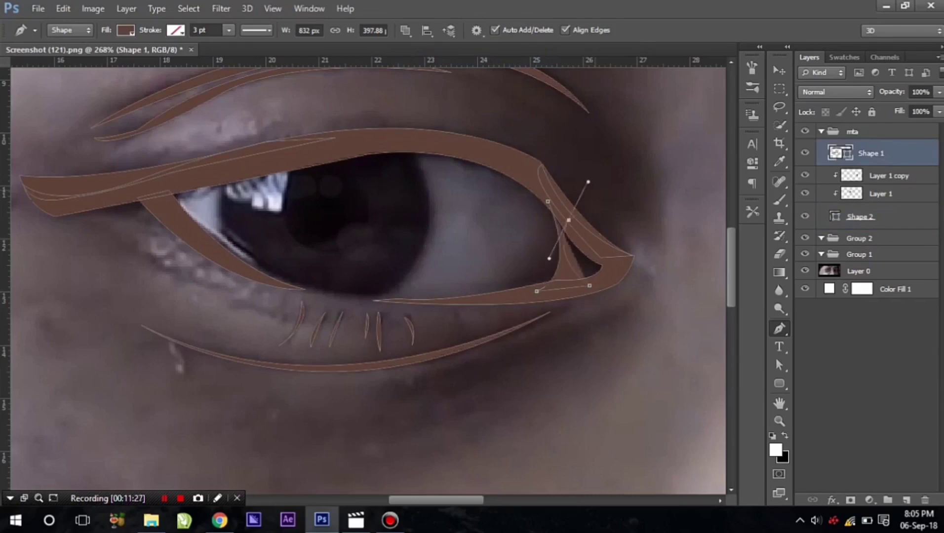
left_click_drag(569, 221, 582, 163)
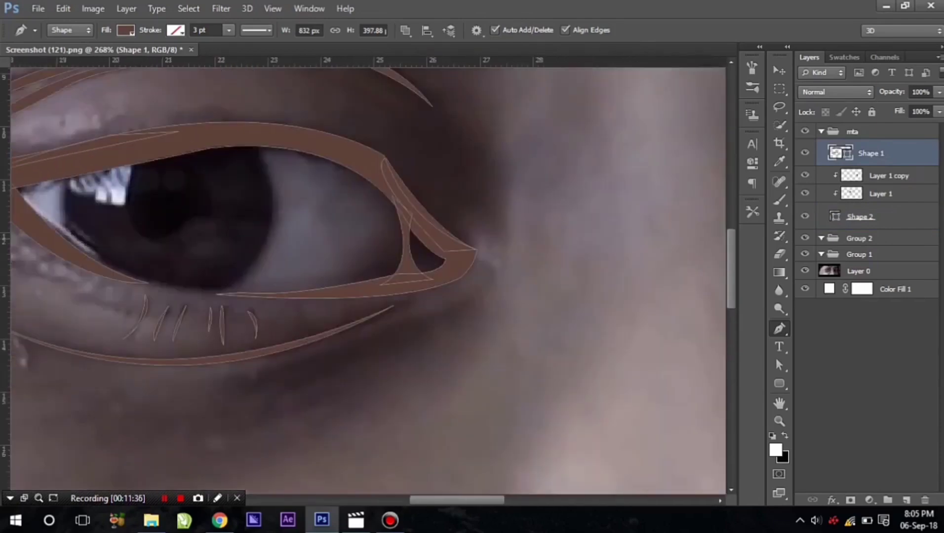
scroll(368, 282, "right", 3)
left_click(405, 30)
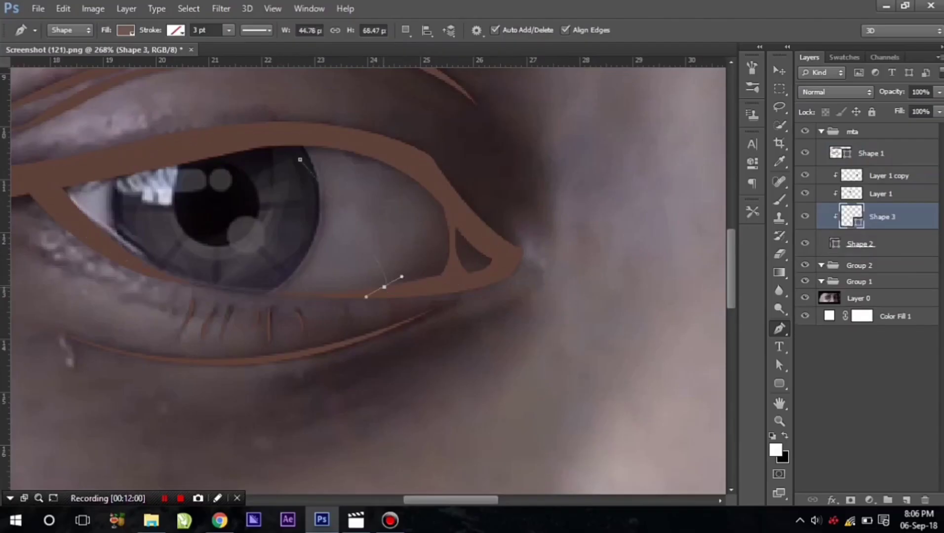
Draw an eye-white shape along the lower lid and fill it light grey
left_click_drag(384, 287, 518, 185)
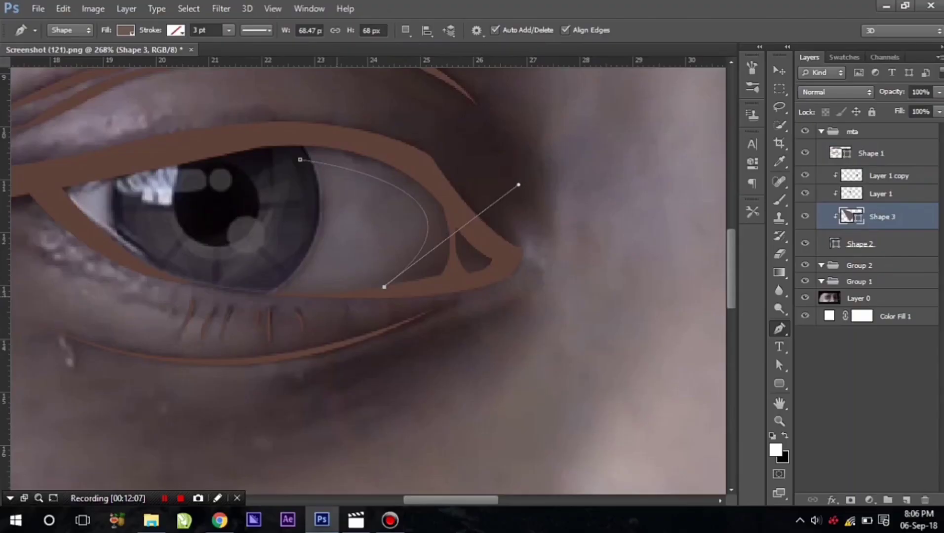
left_click_drag(240, 275, 165, 217)
left_click(158, 257)
left_click(93, 236)
left_click(43, 185)
left_click(300, 160)
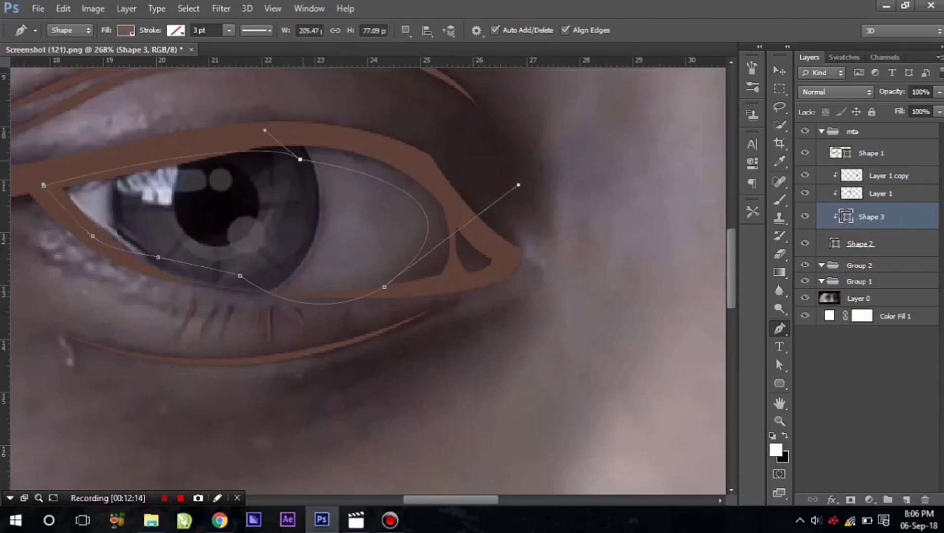
left_click(126, 30)
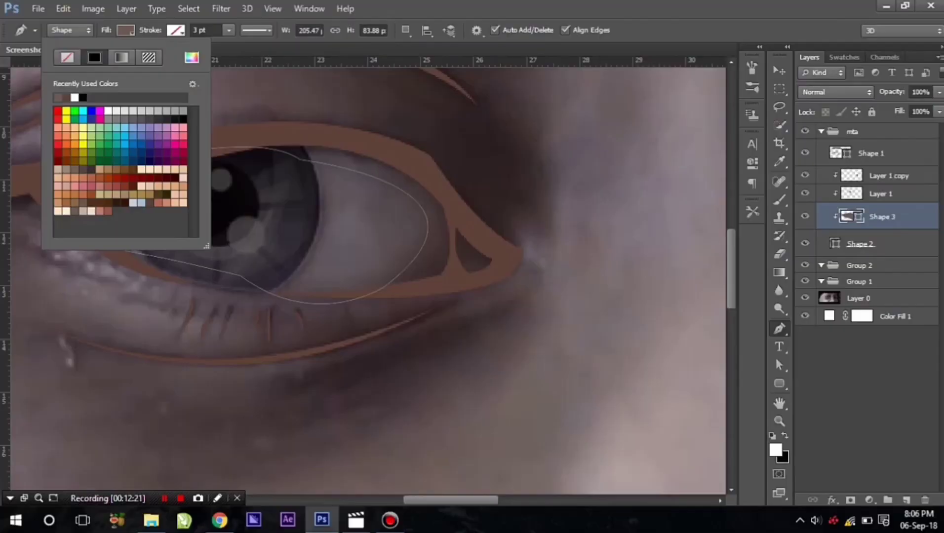
left_click(124, 110)
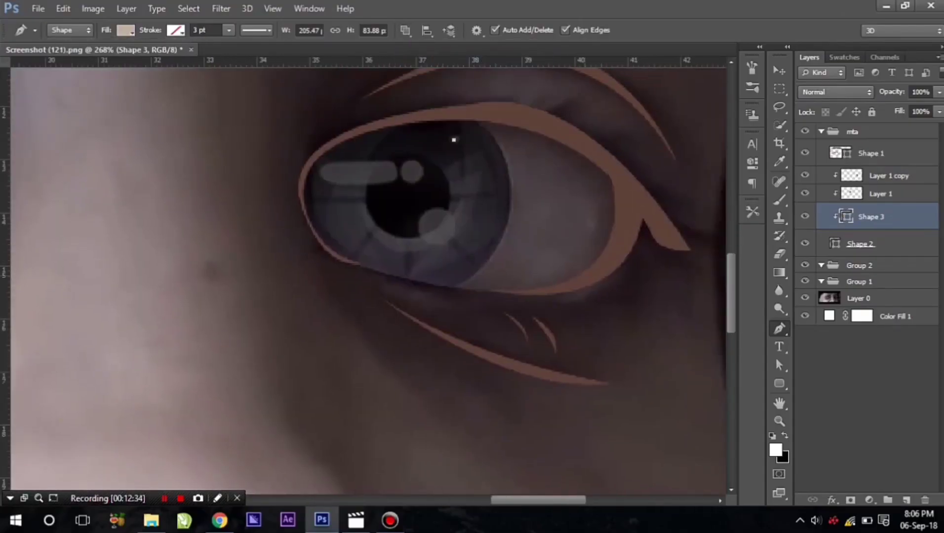
Outline the white of the right eye and begin a new shape over the eye
left_click_drag(580, 274, 503, 394)
left_click(498, 316)
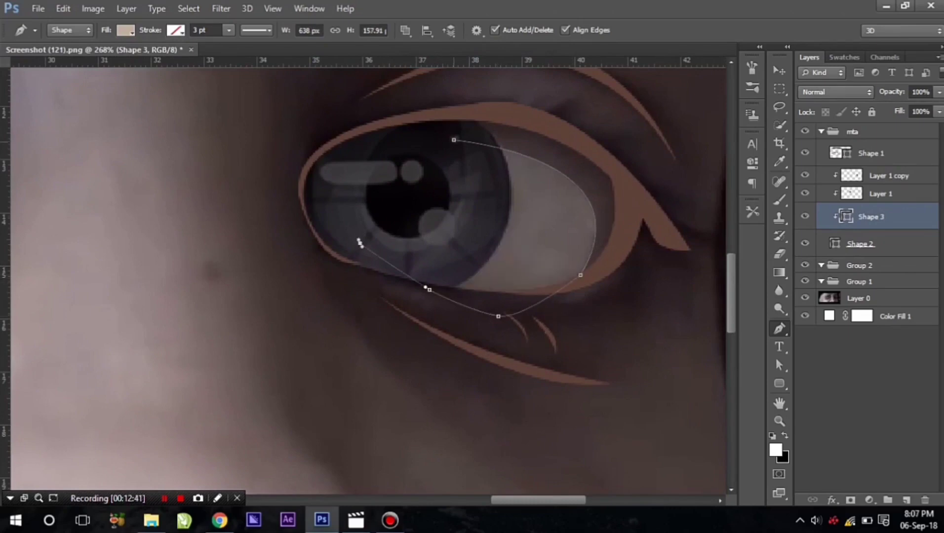
left_click(468, 164)
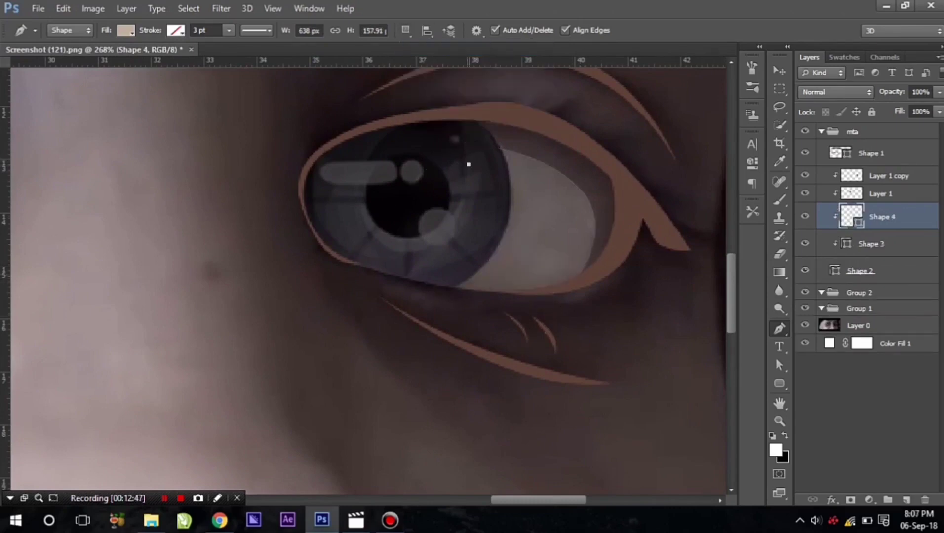
left_click_drag(455, 286, 703, 249)
left_click(430, 197)
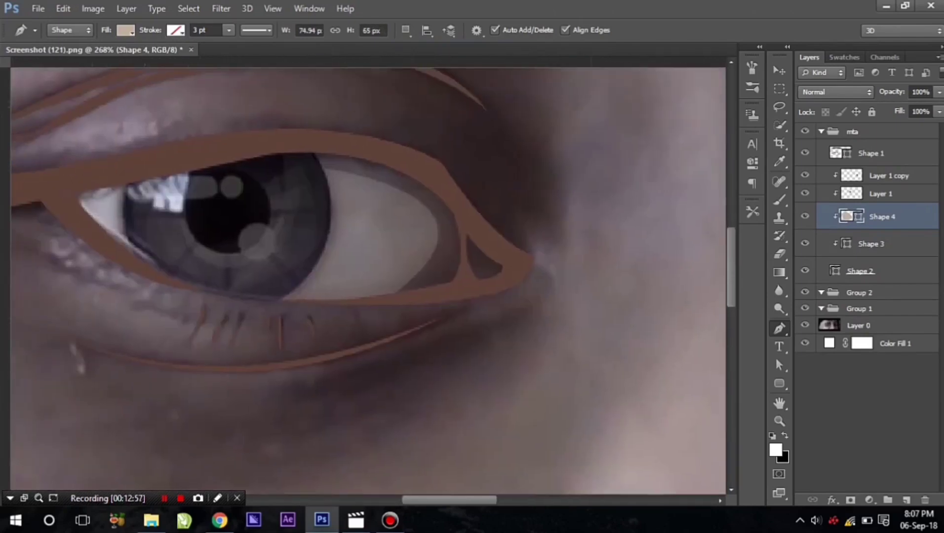
Set the path combination mode, trace another eye-white path, and fill it light cream
left_click(405, 30)
left_click(474, 59)
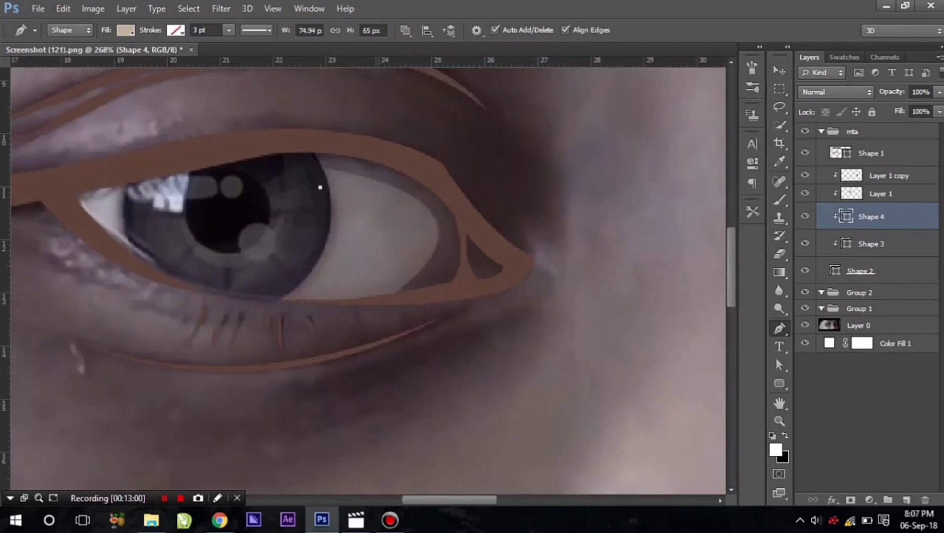
left_click_drag(329, 299, 376, 276)
left_click_drag(227, 292, 187, 281)
left_click(107, 249)
left_click(69, 198)
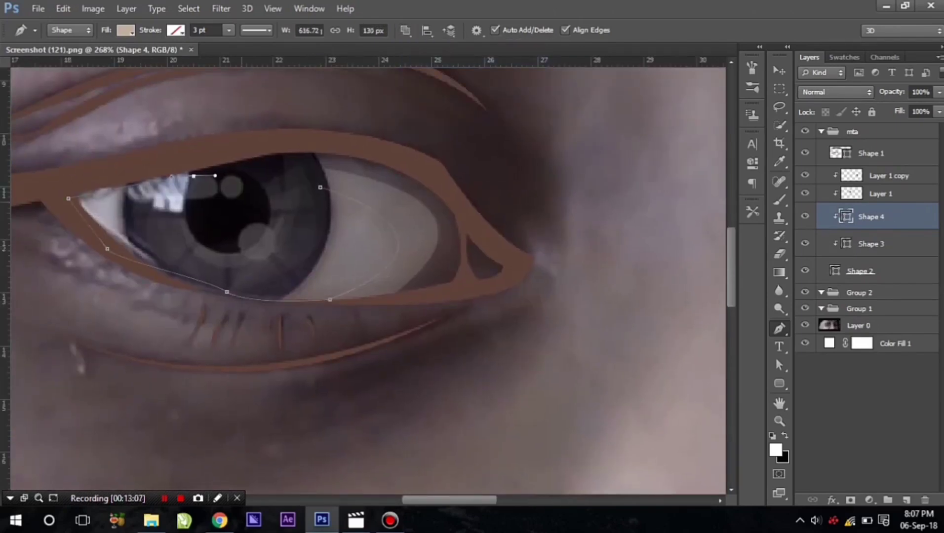
left_click(320, 187)
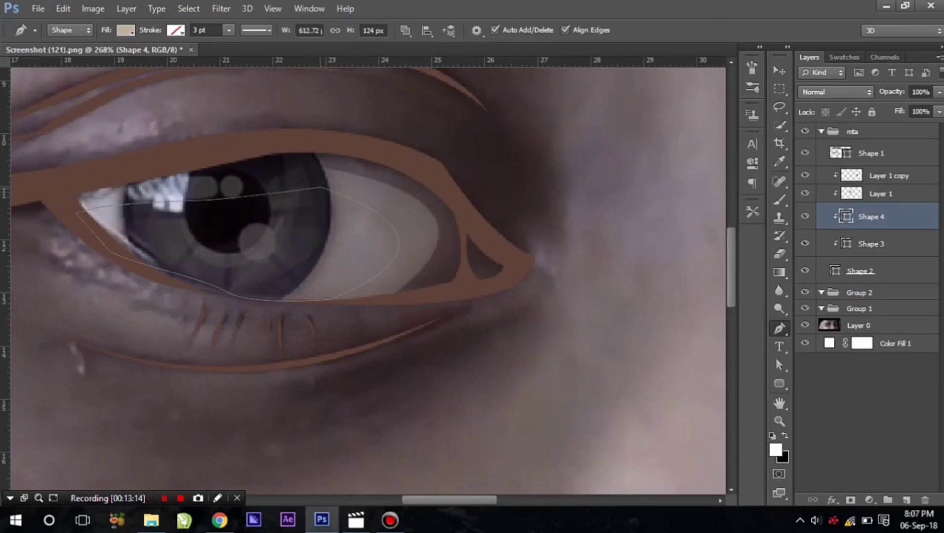
left_click(126, 30)
left_click(58, 97)
key("Return")
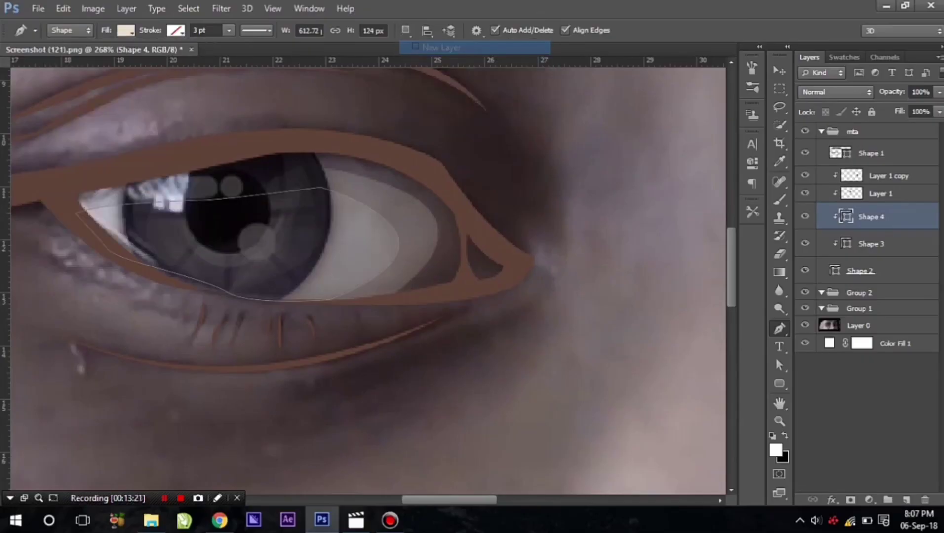
Draw an inner eye-corner shape filled reddish-brown
left_click(464, 223)
left_click(464, 256)
left_click(470, 280)
left_click(488, 286)
left_click(516, 269)
left_click(464, 223)
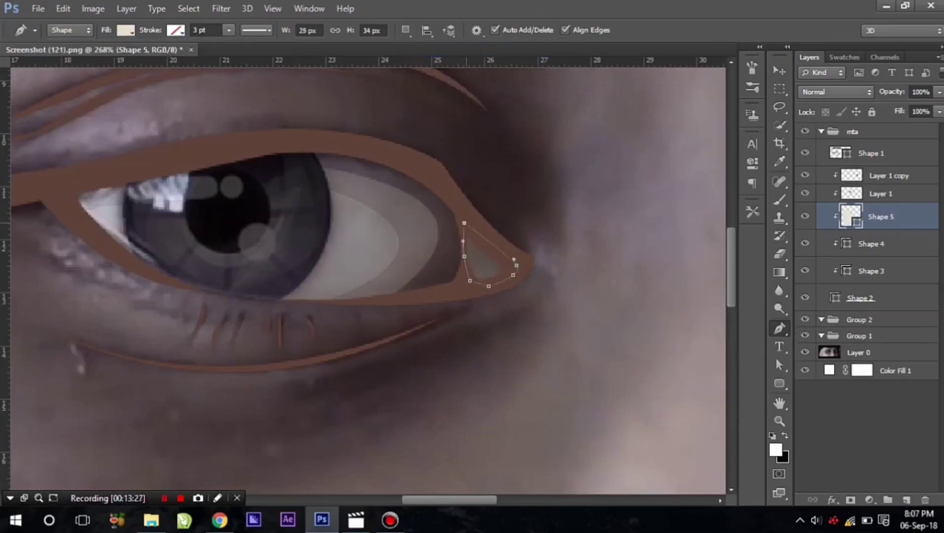
left_click(125, 30)
left_click(130, 178)
key("Return")
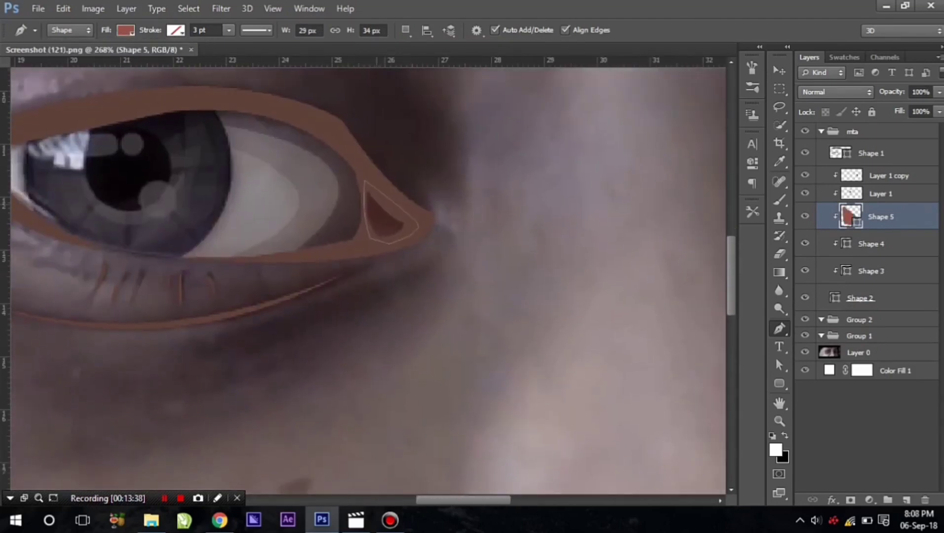
Add a small triangle at the other eye's inner corner, zoom out, and hide Layer 0
left_click(367, 204)
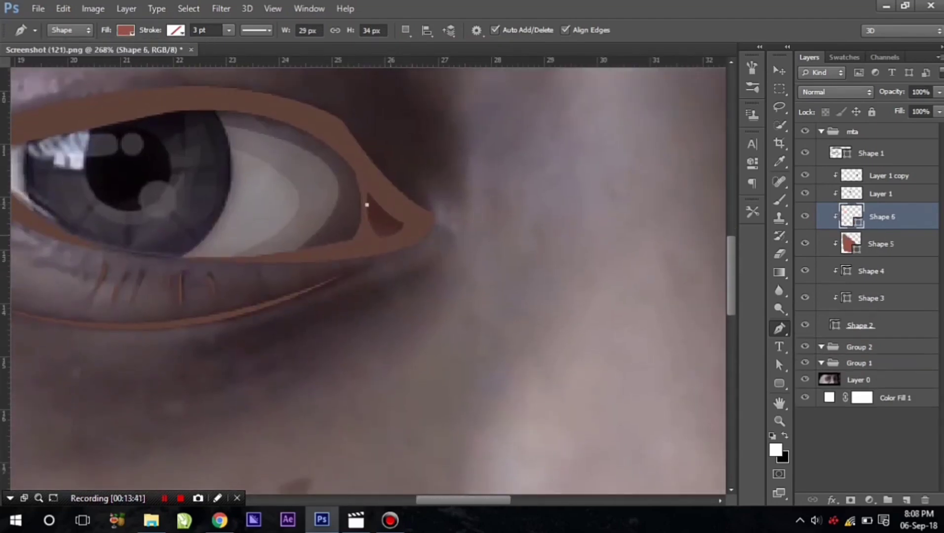
left_click(391, 236)
left_click(371, 242)
left_click(125, 30)
key("ctrl+minus")
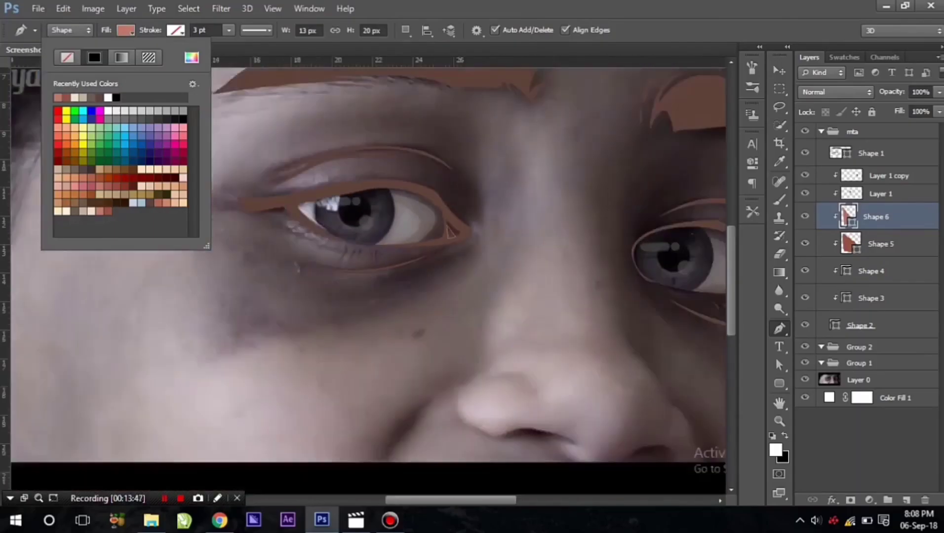
key("ctrl+0")
left_click(804, 380)
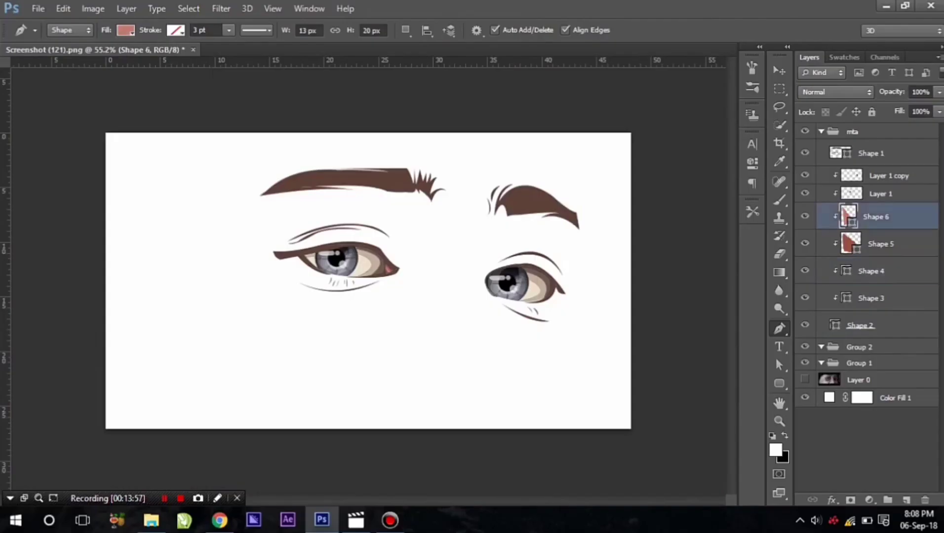
Scale the Layer 1 copy iris to about 96% and move it up-left inside the eye
left_click(852, 132)
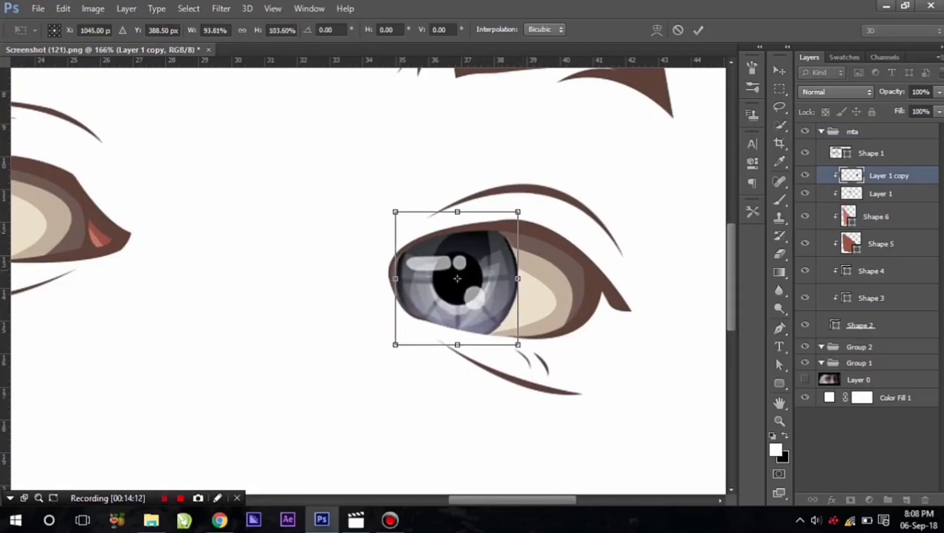
left_click_drag(396, 278, 392, 279)
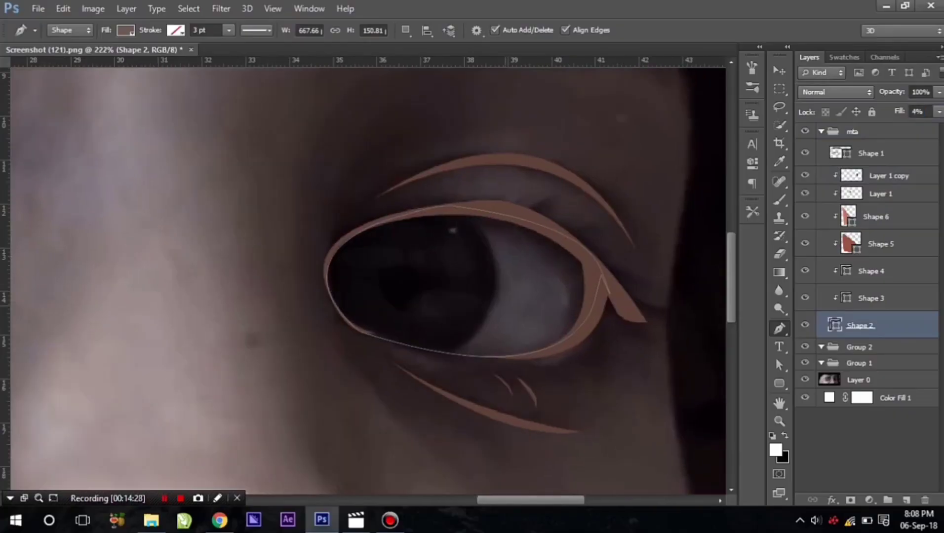
key("v")
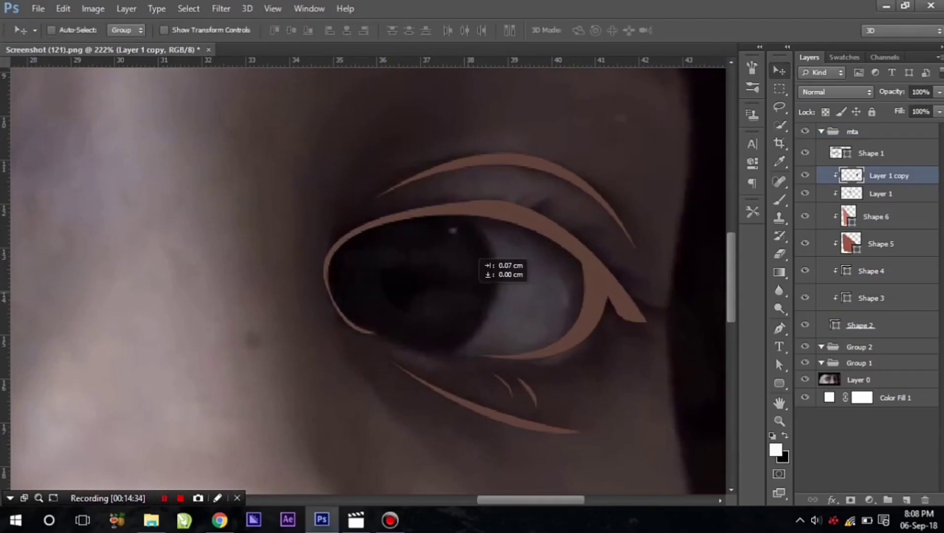
key("ctrl+t")
left_click_drag(498, 366, 494, 360)
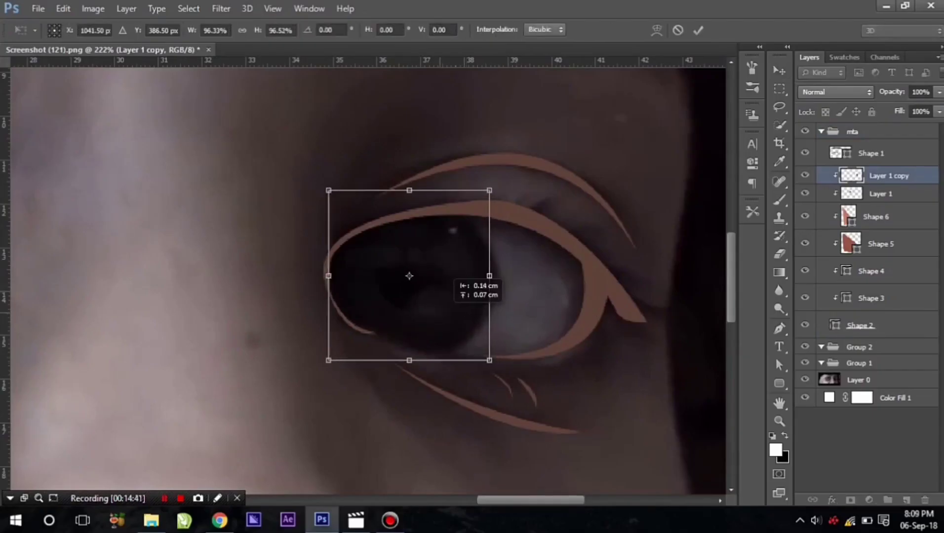
key("Return")
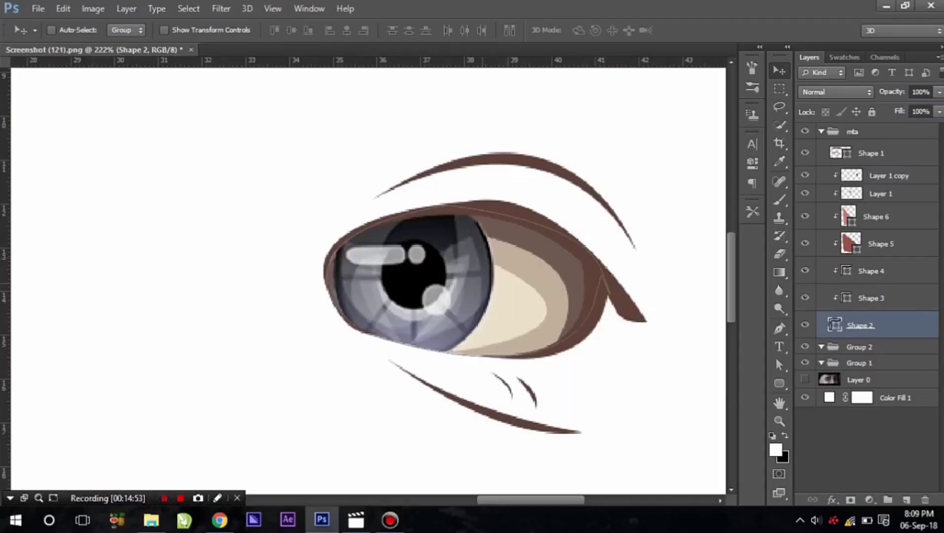
key("alt+bracketright")
key("alt+bracketright")
key("alt+bracketright")
key("alt+bracketright")
key("alt+bracketright")
key("alt+bracketright")
left_click_drag(430, 282, 422, 274)
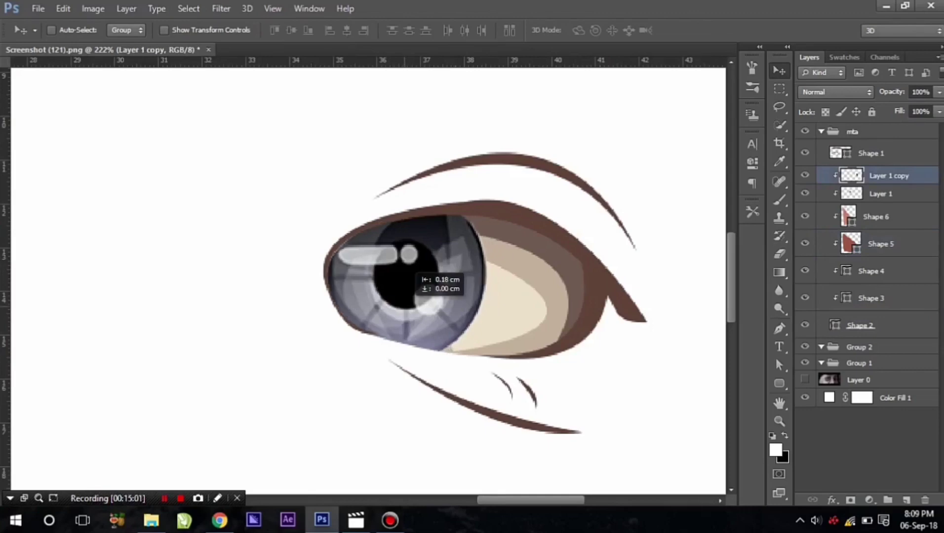
left_click(93, 9)
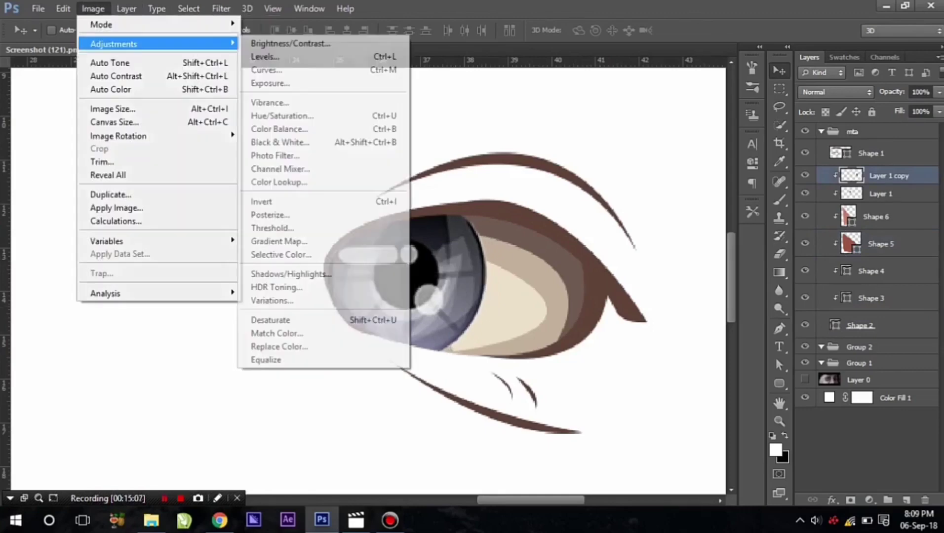
Darken Layer 1 copy and Layer 1 with Brightness/Contrast brightness -40
left_click(295, 61)
type("-40")
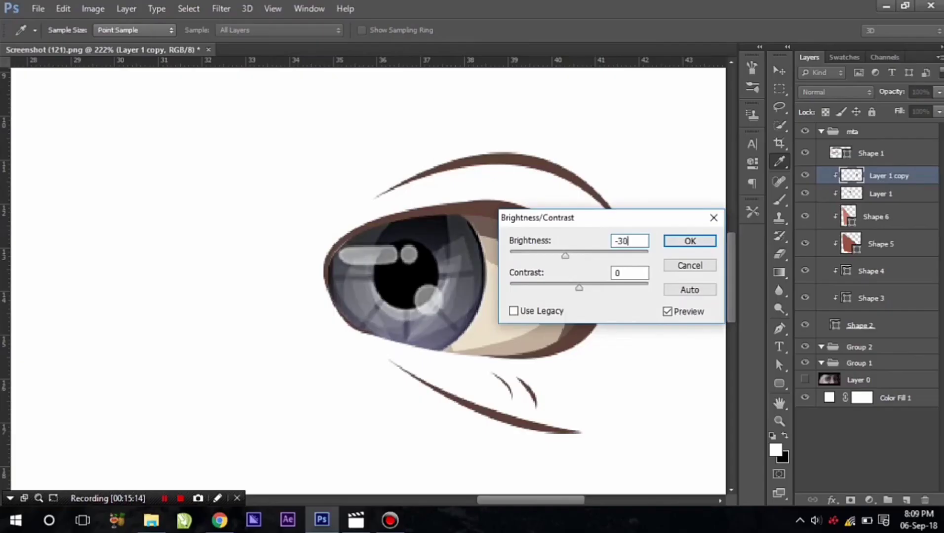
key("Return")
left_click(880, 194)
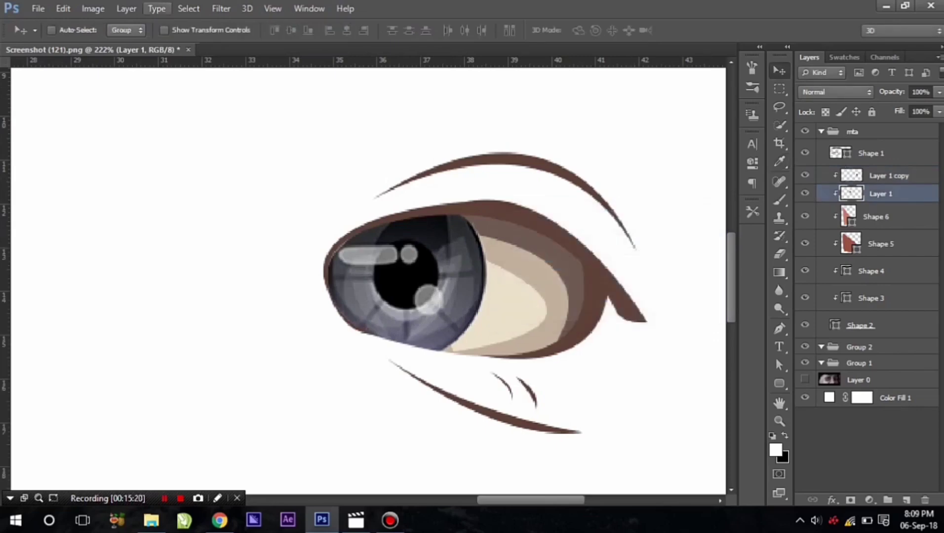
left_click(93, 8)
left_click(494, 37)
type("-40")
key("Return")
Darken the Layer 1 copy iris further with brightness -58, then reopen Brightness/Contrast for Layer 1
key("v")
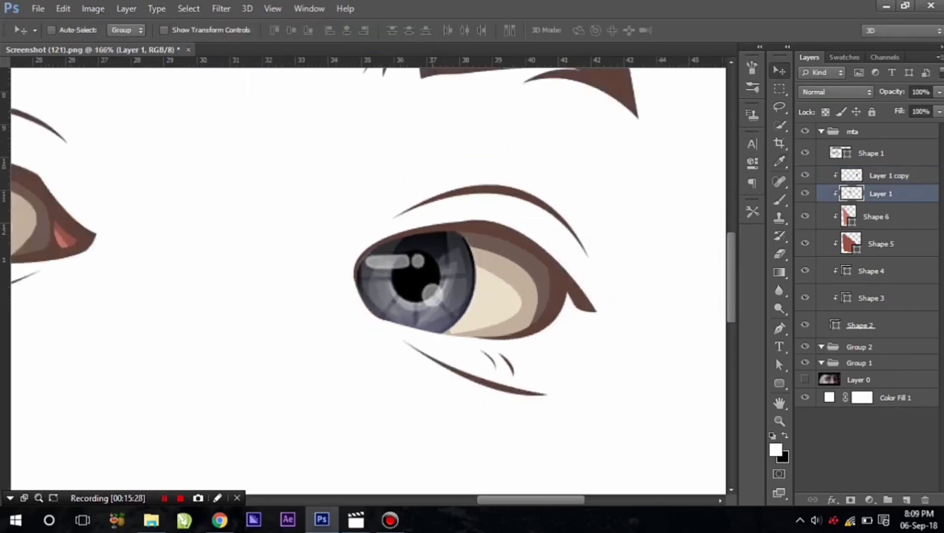
scroll(493, 276, "down", 5)
left_click(880, 176)
left_click(92, 8)
left_click(277, 40)
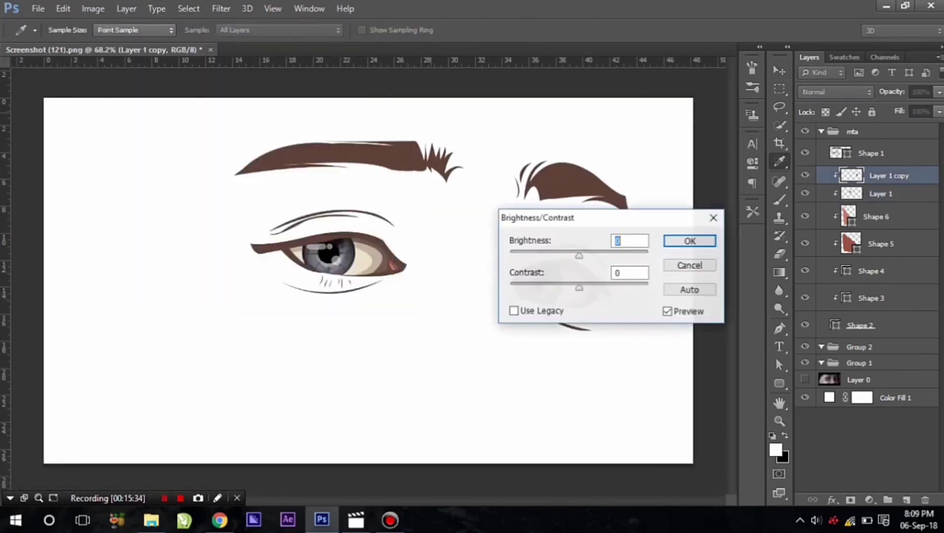
left_click_drag(625, 288, 631, 327)
type("-58")
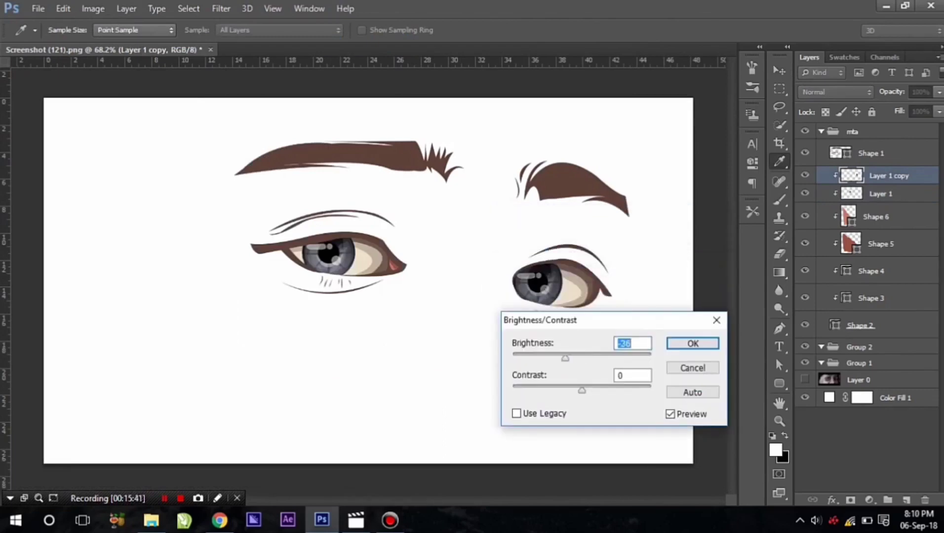
key("Return")
left_click(880, 193)
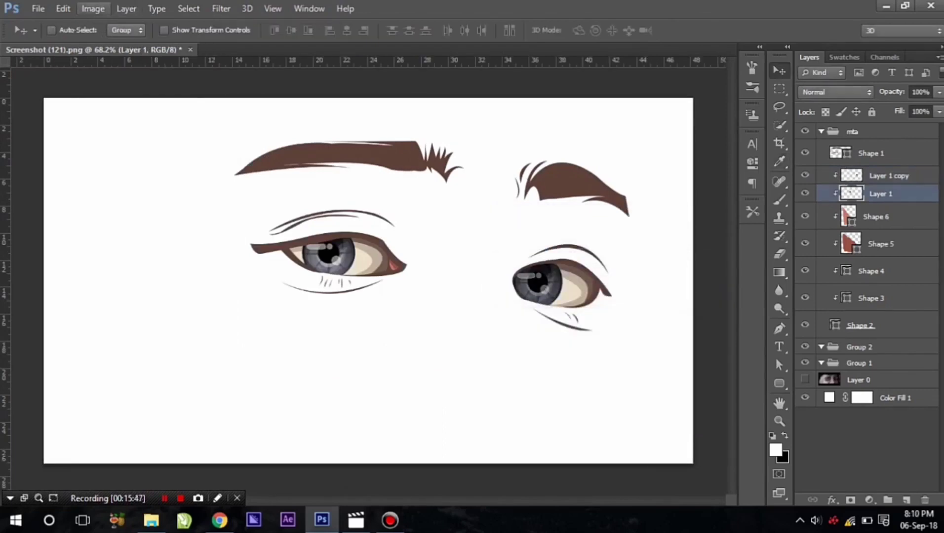
left_click(93, 8)
left_click(287, 23)
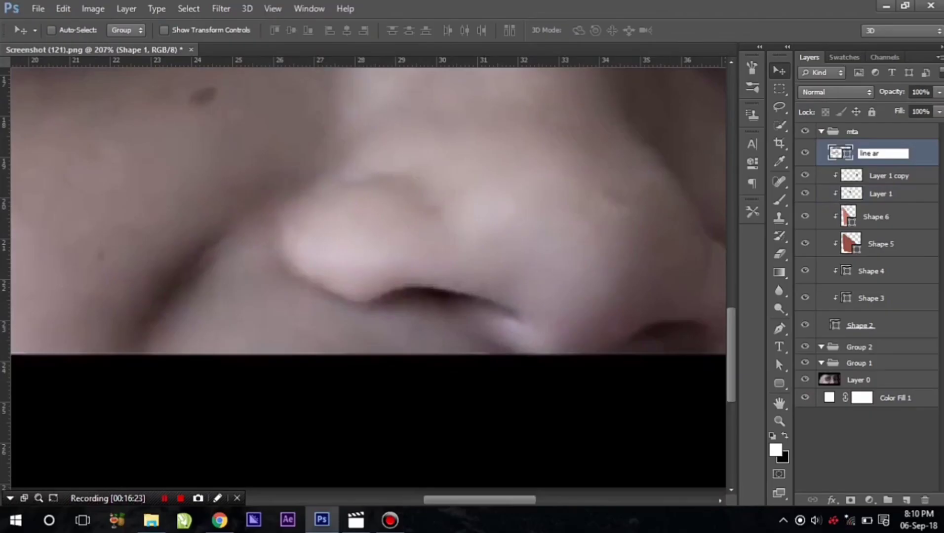
Confirm the Shape 1 layer's new name, 'line art'
key("Return")
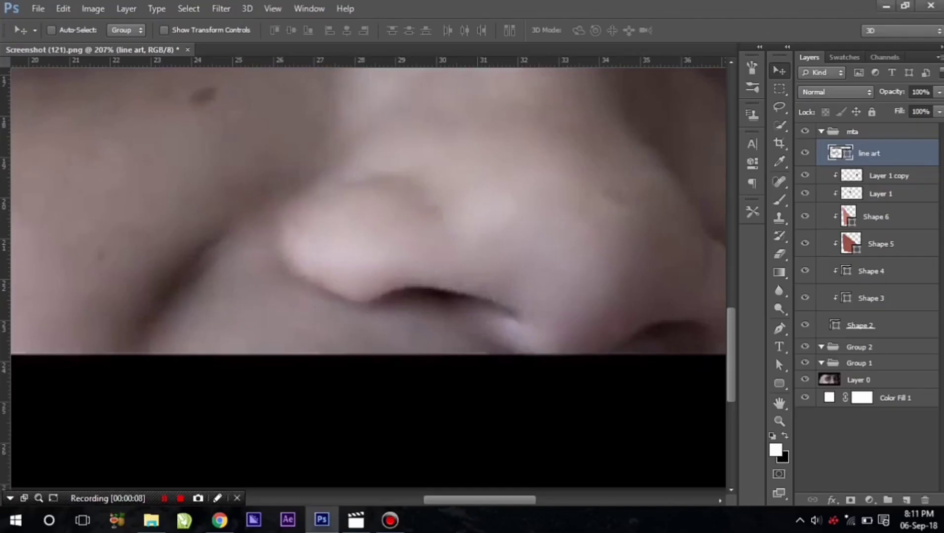
With the Pen tool in combine-shapes mode, trace a path along the nostril edge
key("o")
key("p")
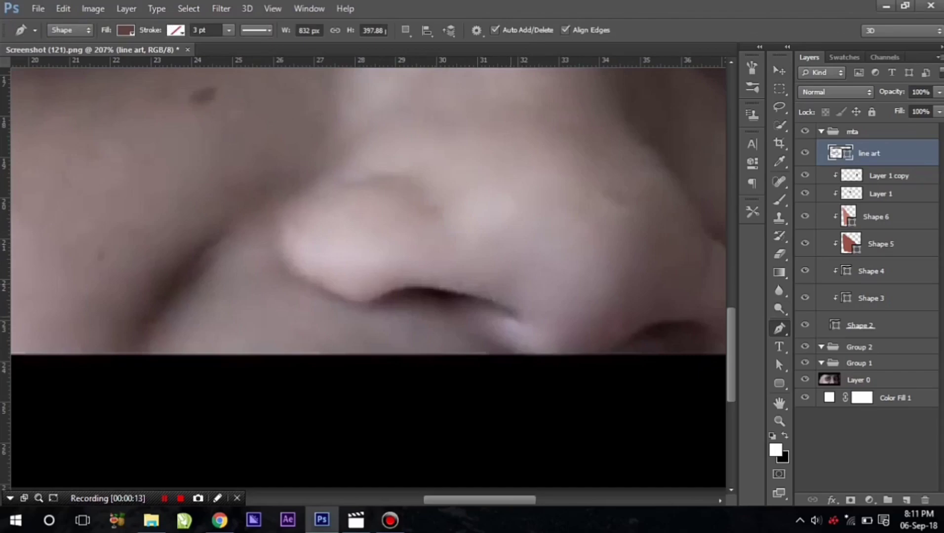
left_click(512, 316)
key("ctrl+z")
left_click(406, 30)
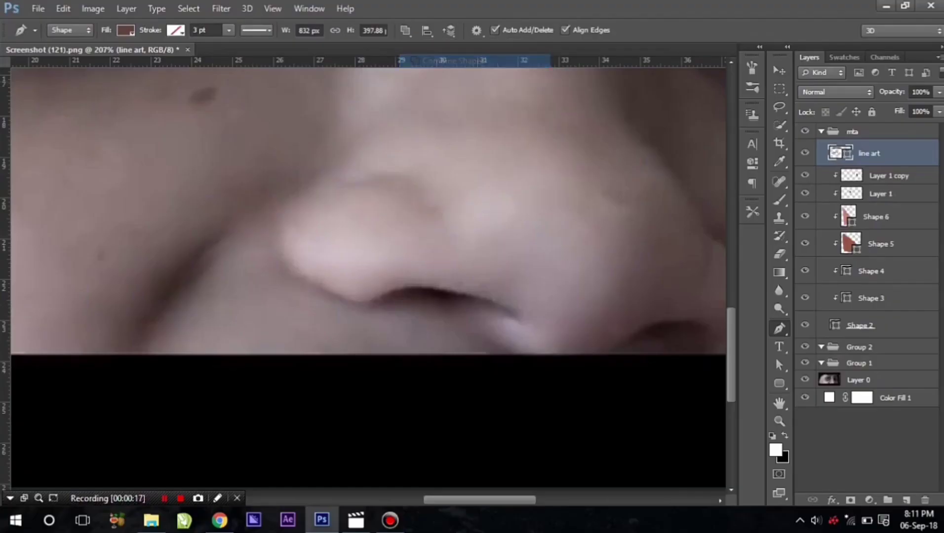
left_click(510, 309)
left_click_drag(369, 303, 328, 336)
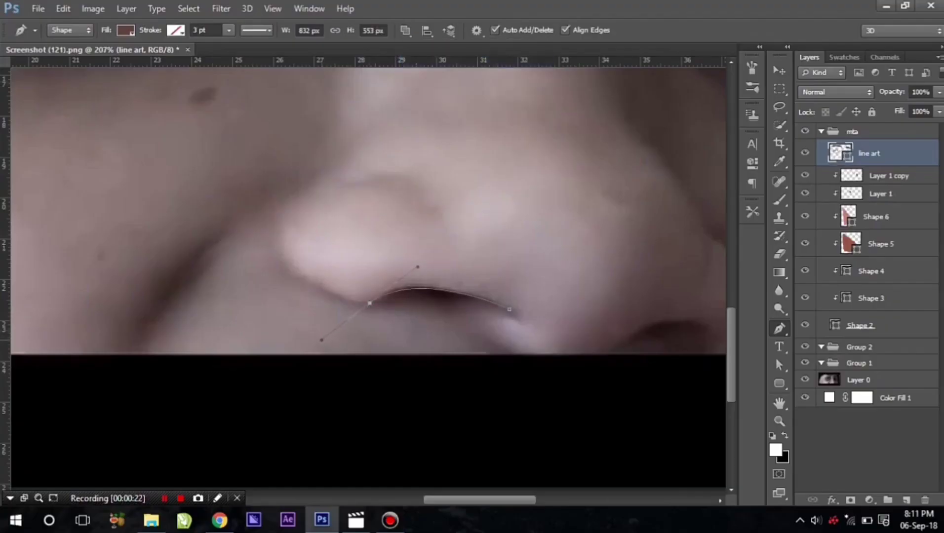
left_click(370, 304)
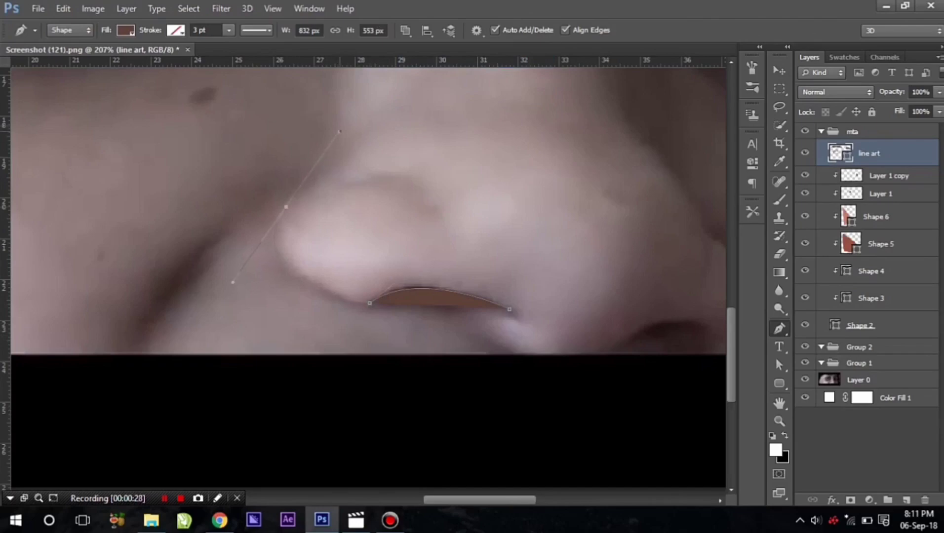
Make the line-art fill transparent and close the nostril outline with a crease below it
left_click(286, 207, "alt")
key("shift+0")
key("shift+0")
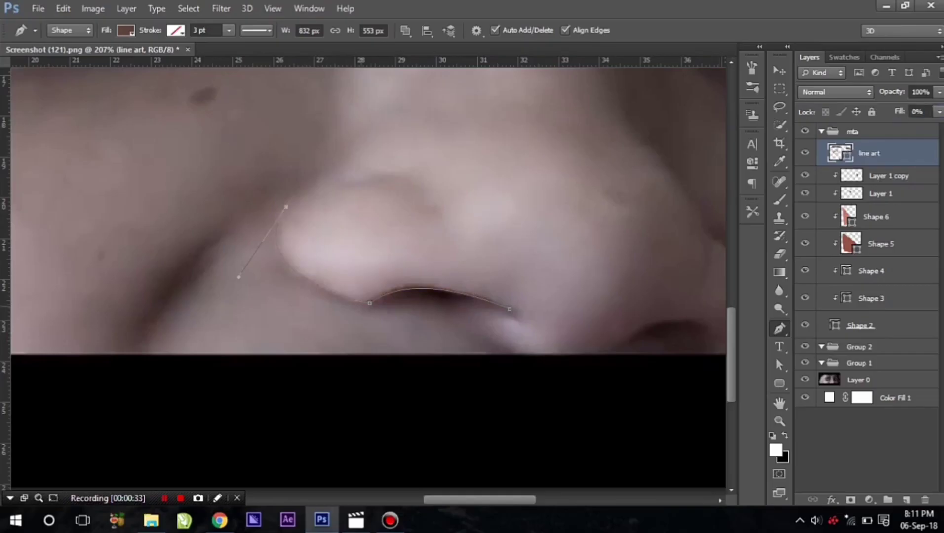
left_click_drag(490, 339, 497, 350)
left_click(370, 303)
left_click_drag(445, 306, 446, 292)
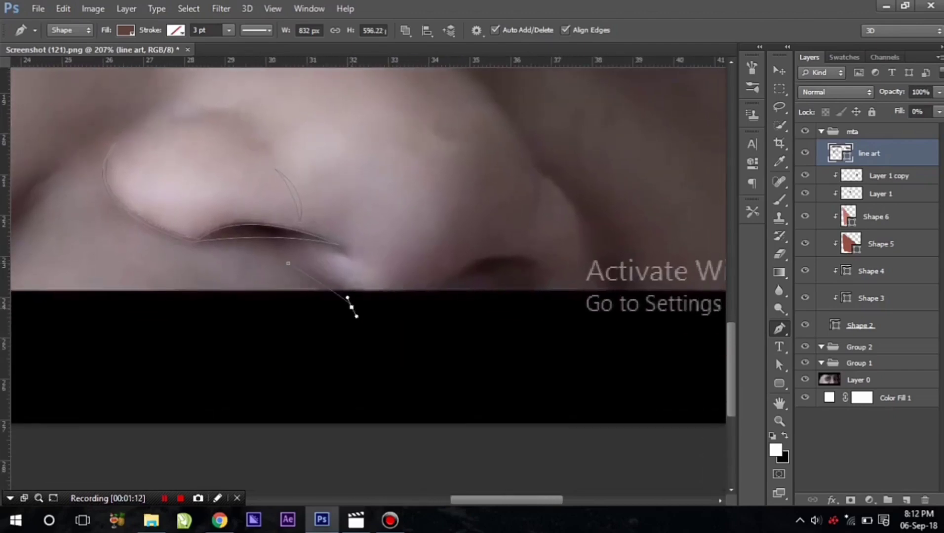
mouse_move(357, 316)
left_mouse_down()
mouse_move(348, 319)
mouse_move(342, 296)
left_mouse_up()
Draw curves along the right nostril wing and the crease beside the nose
left_click_drag(534, 265, 555, 291)
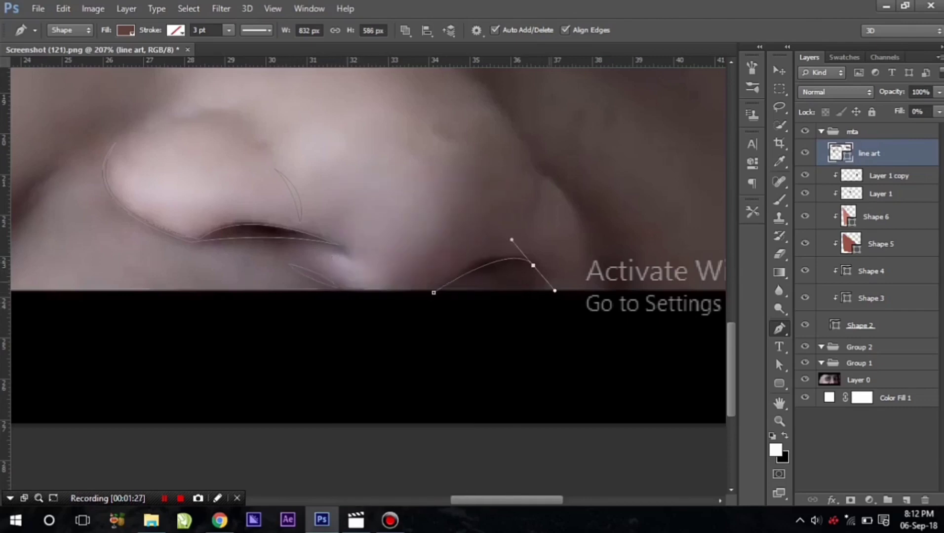
left_click_drag(445, 283, 477, 267)
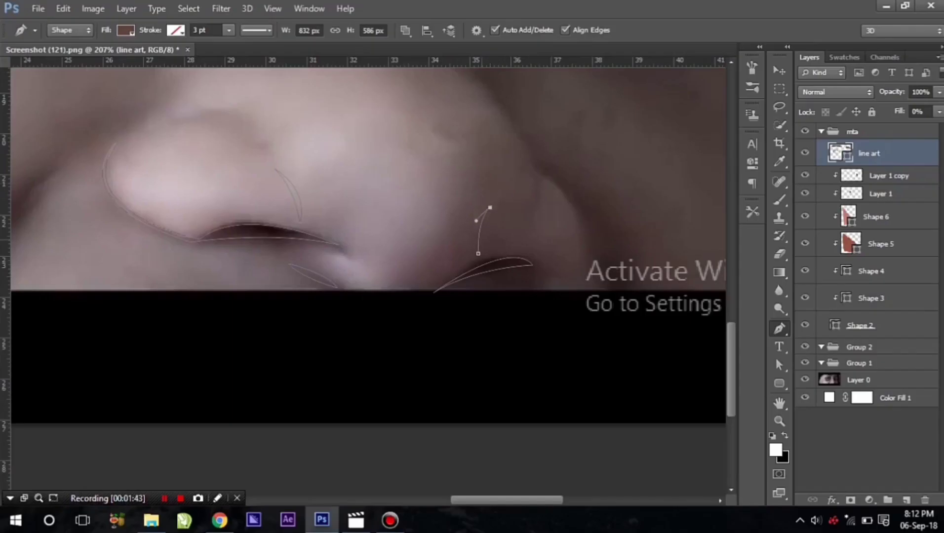
scroll(520, 247, "down", 1)
scroll(521, 247, "up", 2)
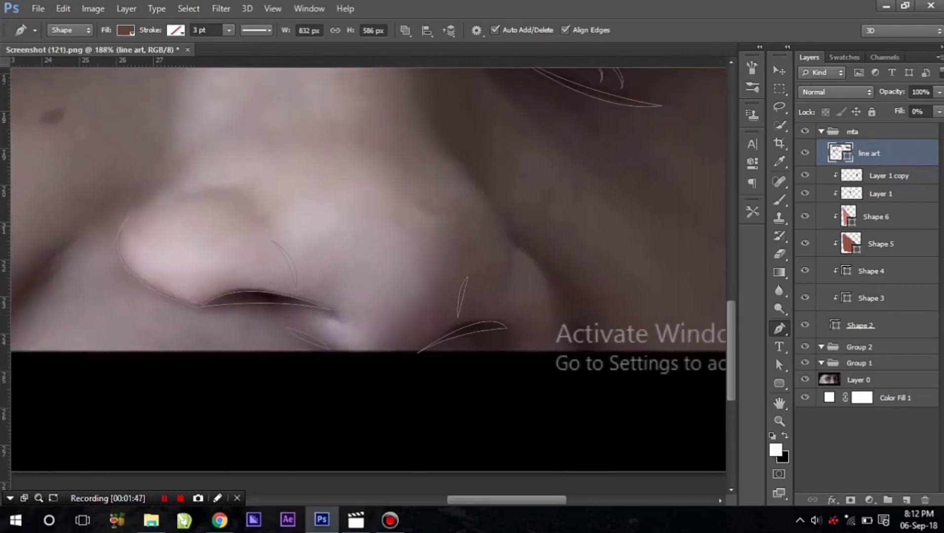
left_click_drag(550, 349, 539, 374)
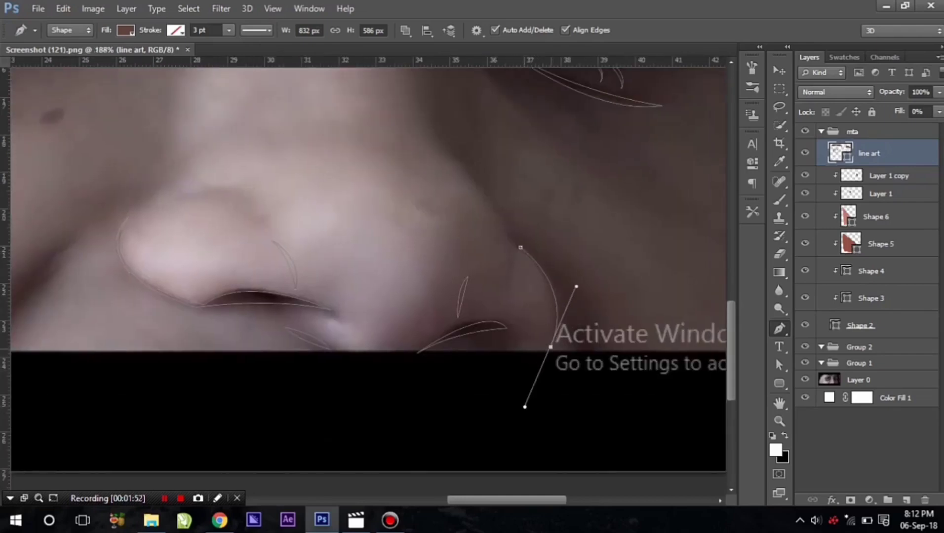
key("Escape")
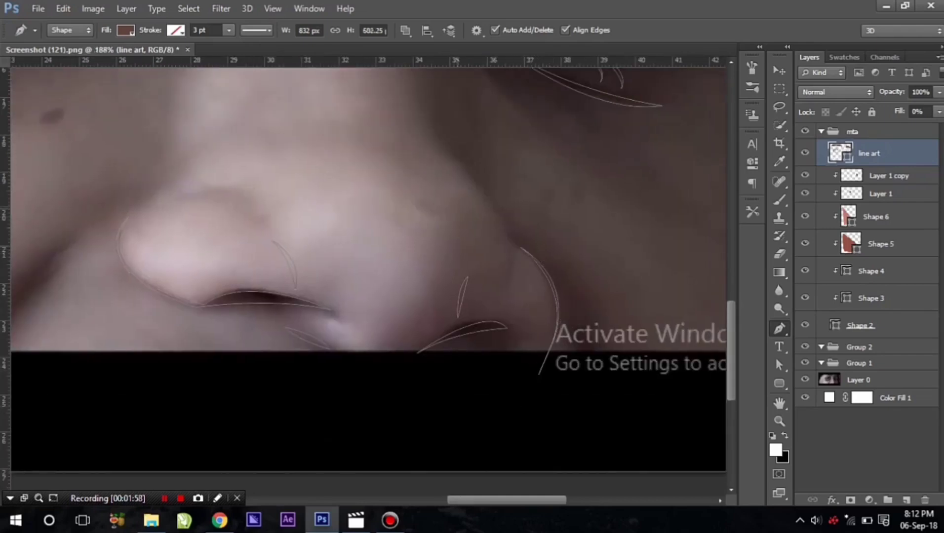
Reselect the nose crease path and reposition its bottom point
scroll(543, 345, "down", 2)
scroll(543, 346, "up", 2)
left_click(512, 297, "ctrl")
right_click(529, 374)
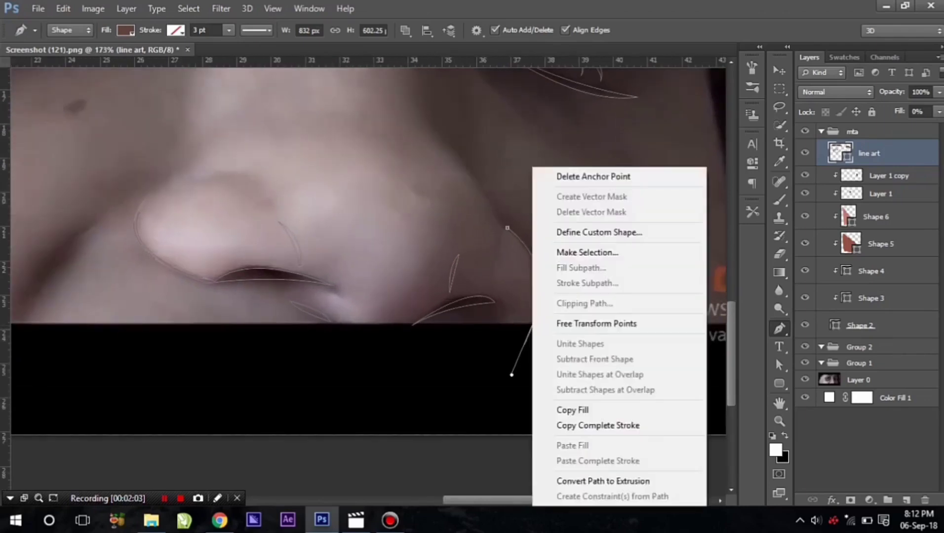
key("Escape")
left_click_drag(535, 320, 559, 265)
key("Escape")
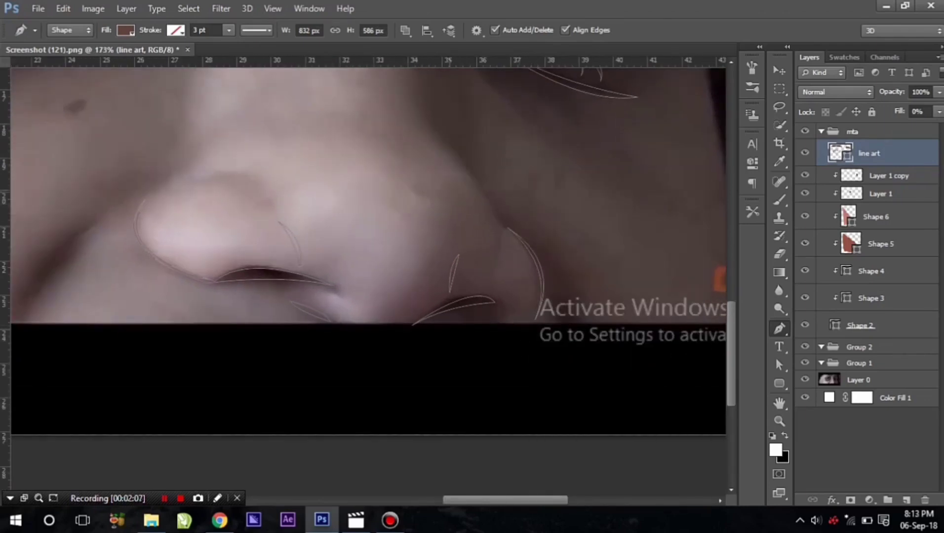
scroll(544, 267, "down", 3)
scroll(543, 267, "down", 3)
scroll(301, 272, "up", 3)
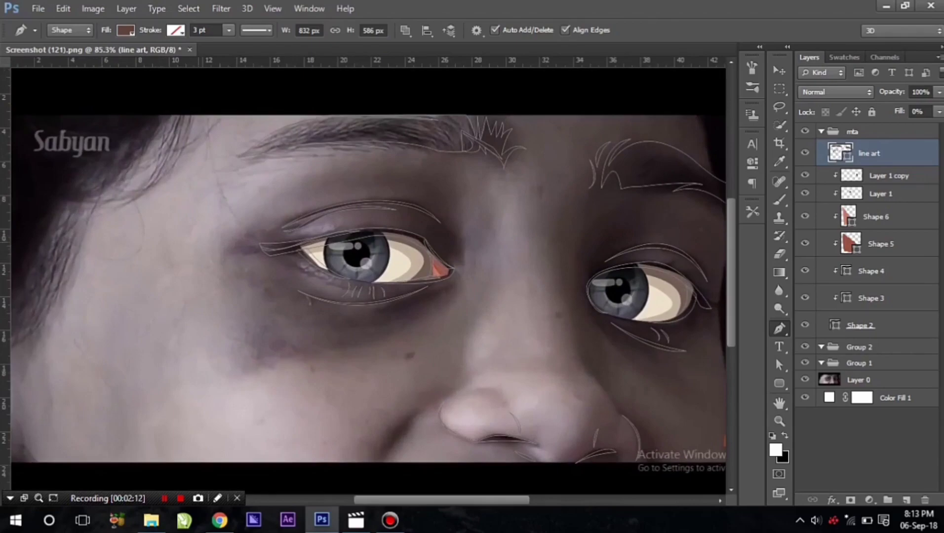
Curve the hairline stroke up toward the forehead, with a sharp corner at the hairline point
scroll(301, 272, "up", 2)
scroll(301, 272, "up", 1)
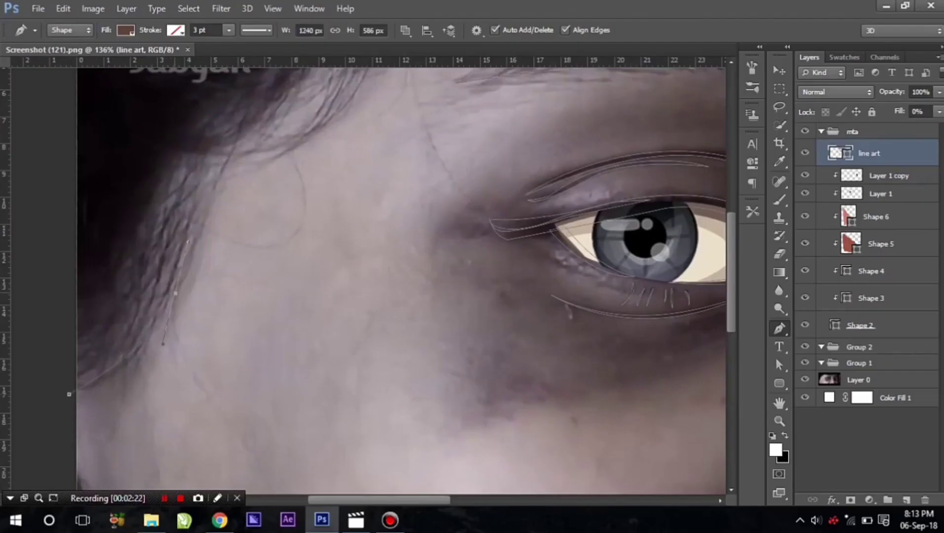
scroll(163, 343, "left", 2)
scroll(112, 364, "left", 1)
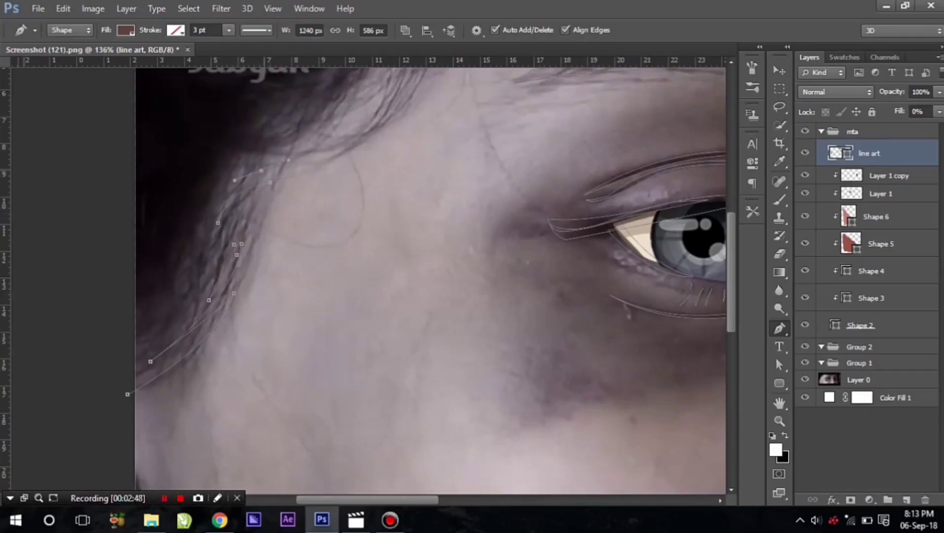
scroll(389, 280, "up", 3)
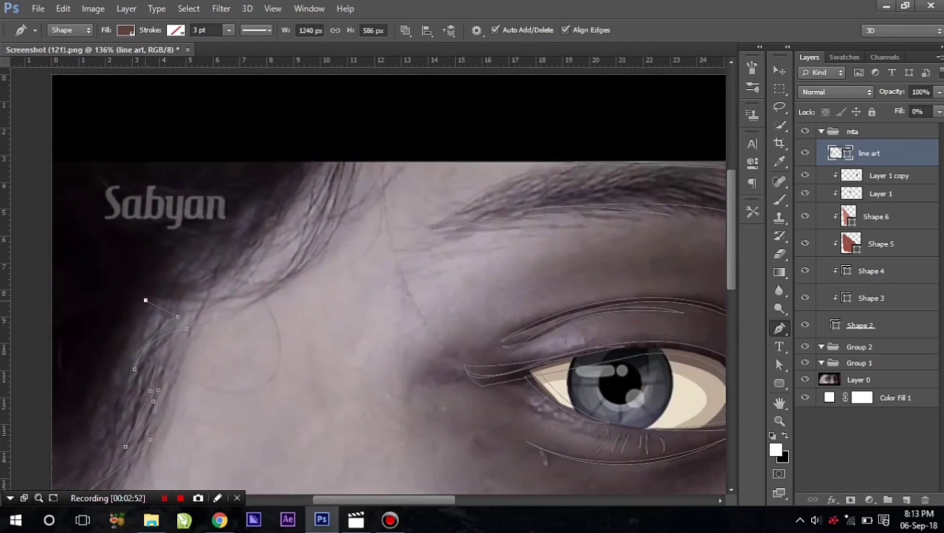
left_click_drag(304, 186, 352, 77)
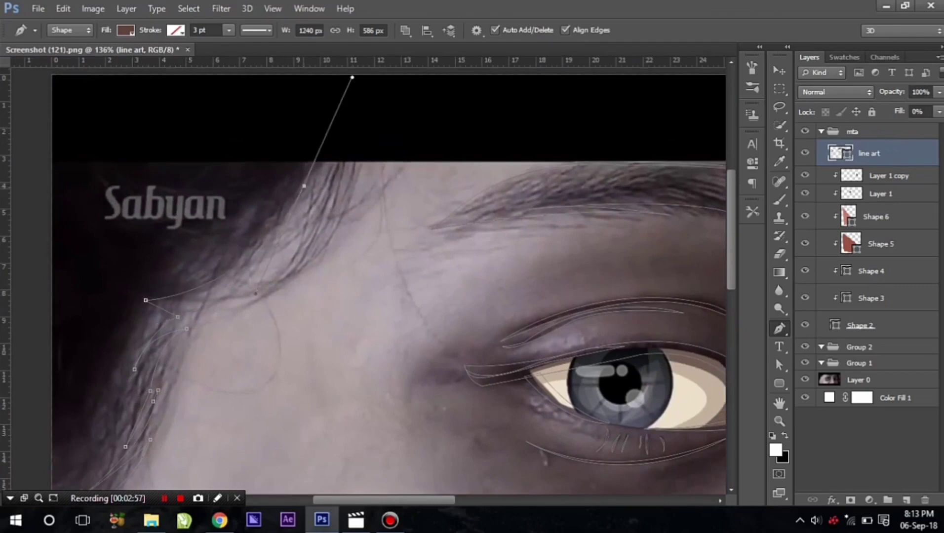
left_click_drag(331, 188, 352, 94)
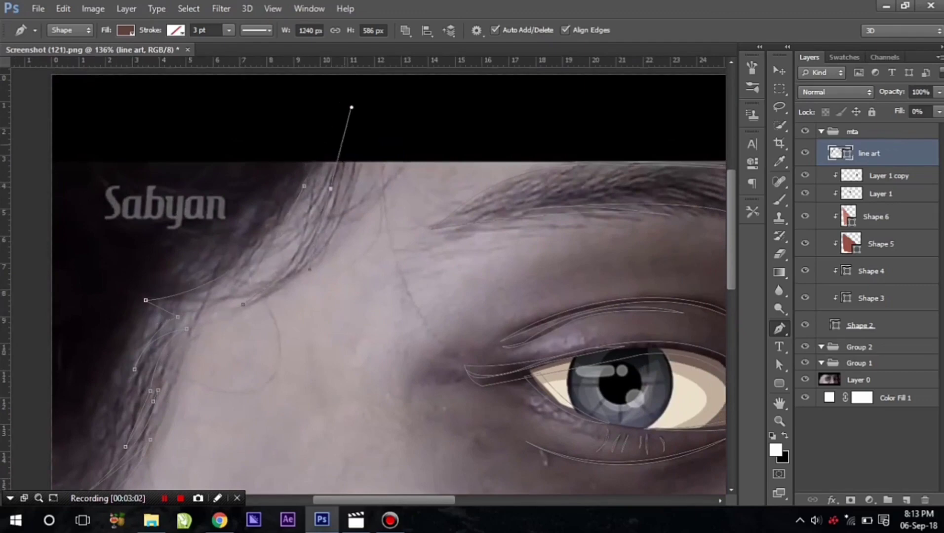
left_click(330, 188, "alt")
Extend the hair outline down toward the eyebrow and out past the left image edge
left_click_drag(448, 354, 516, 409)
left_click_drag(379, 163, 380, 89)
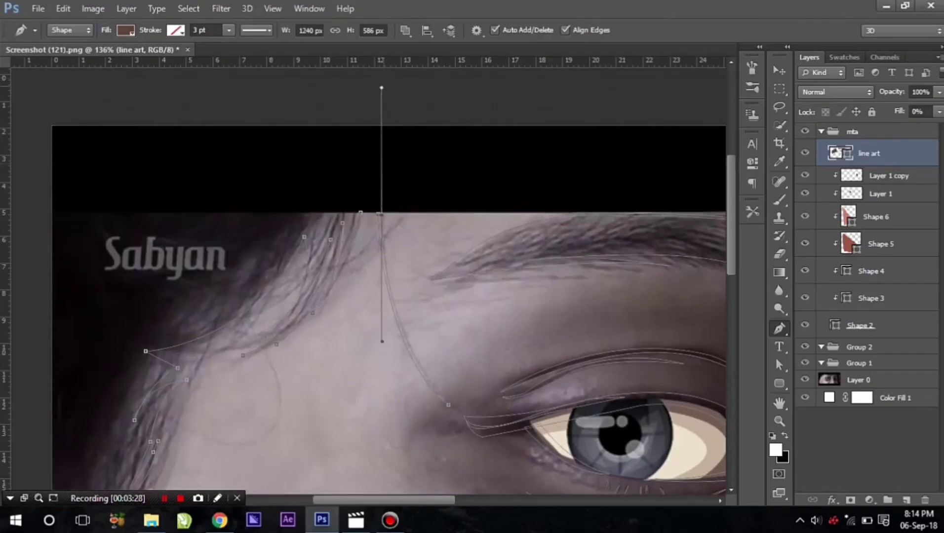
left_click(380, 213, "alt")
left_click_drag(44, 212, 141, 196)
left_click(324, 188, "alt")
scroll(321, 189, "down", 3)
Close the hair outline, then trace the right face edge from the temple down to the jaw
left_click(266, 430)
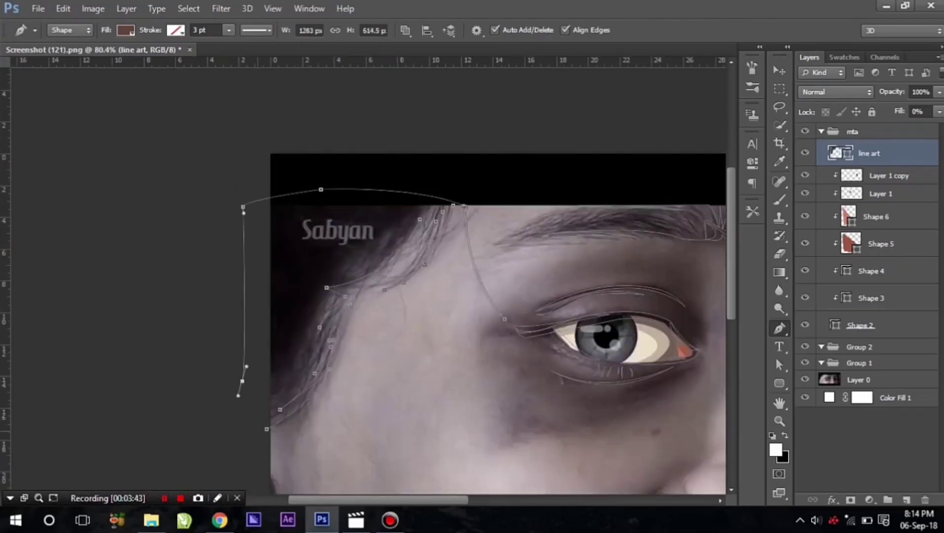
left_click_drag(543, 296, 212, 348)
scroll(494, 296, "up", 3)
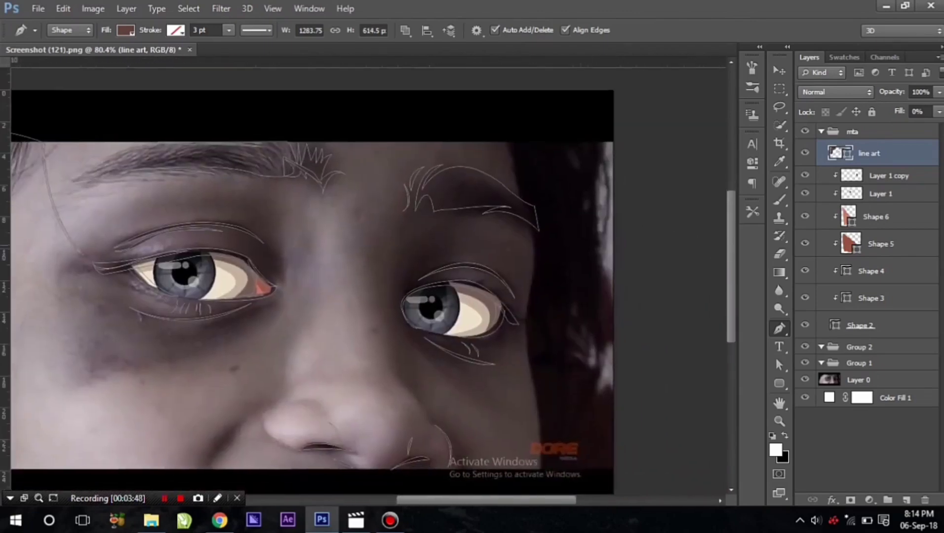
left_click(373, 134)
left_click_drag(401, 256, 405, 269)
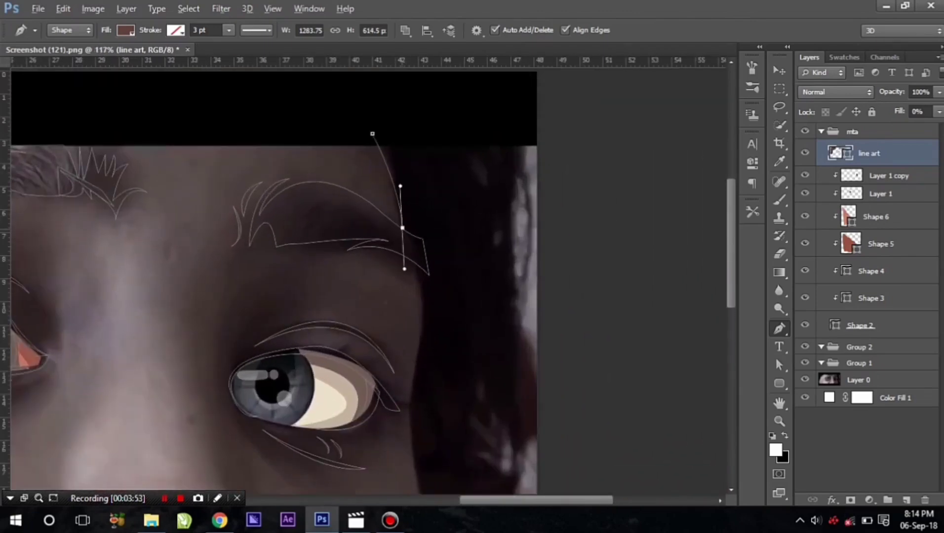
left_click_drag(424, 328, 418, 375)
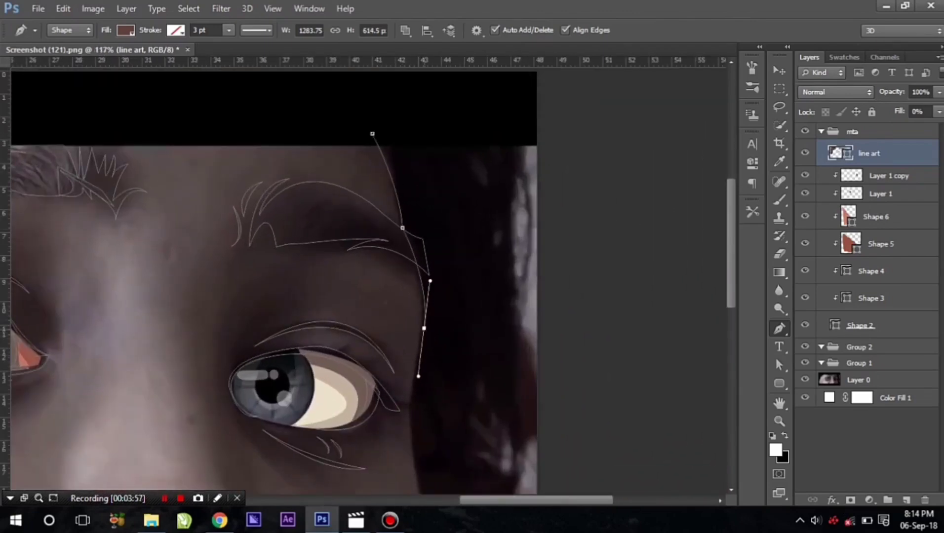
scroll(418, 376, "down", 4)
mouse_move(390, 334)
left_mouse_down()
mouse_move(423, 436)
mouse_move(392, 375)
left_mouse_up()
left_click_drag(390, 439, 390, 464)
left_click(390, 440, "alt")
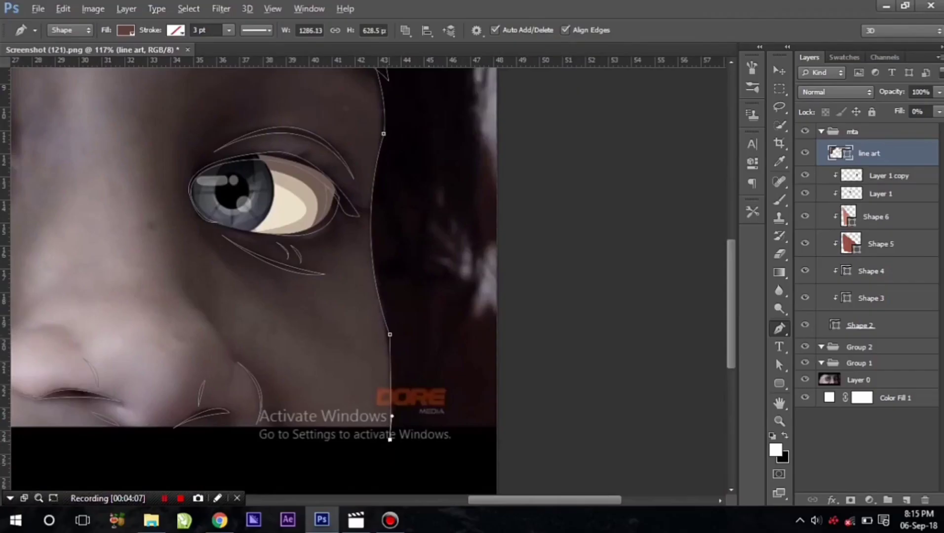
left_click(394, 395)
left_click_drag(388, 340, 349, 233)
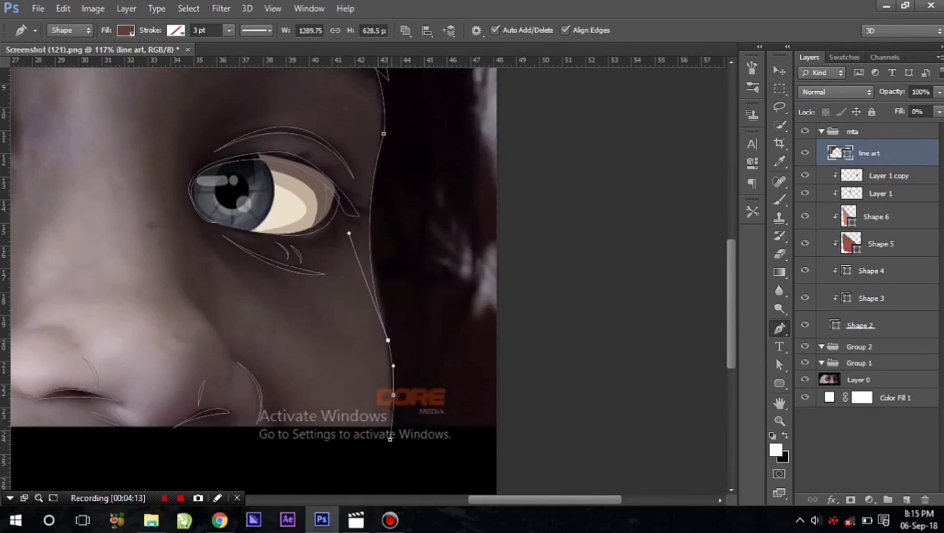
Draw two curved hair strands rising up the right side of the face
left_click(409, 445)
scroll(410, 445, "up", 3)
left_click(411, 477)
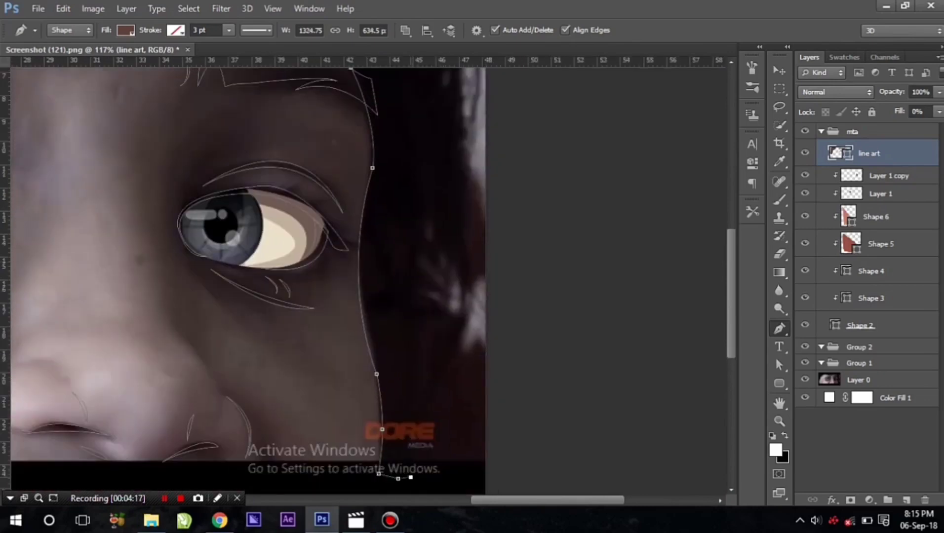
left_click_drag(395, 315, 383, 276)
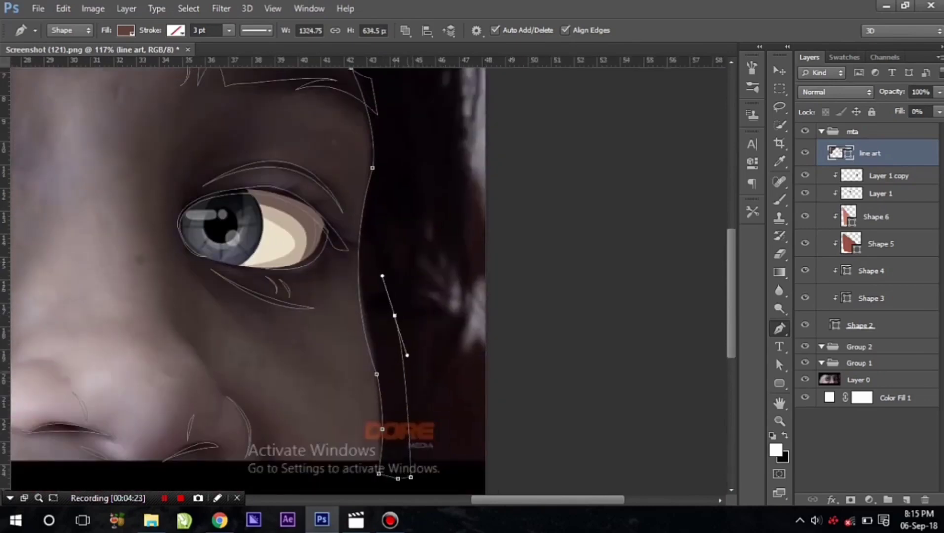
left_click(414, 401)
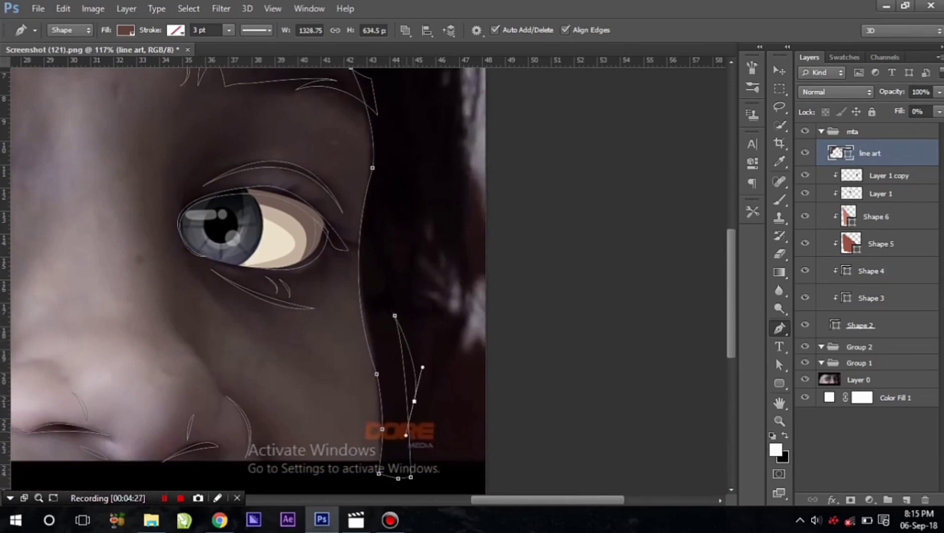
left_click_drag(420, 257, 408, 220)
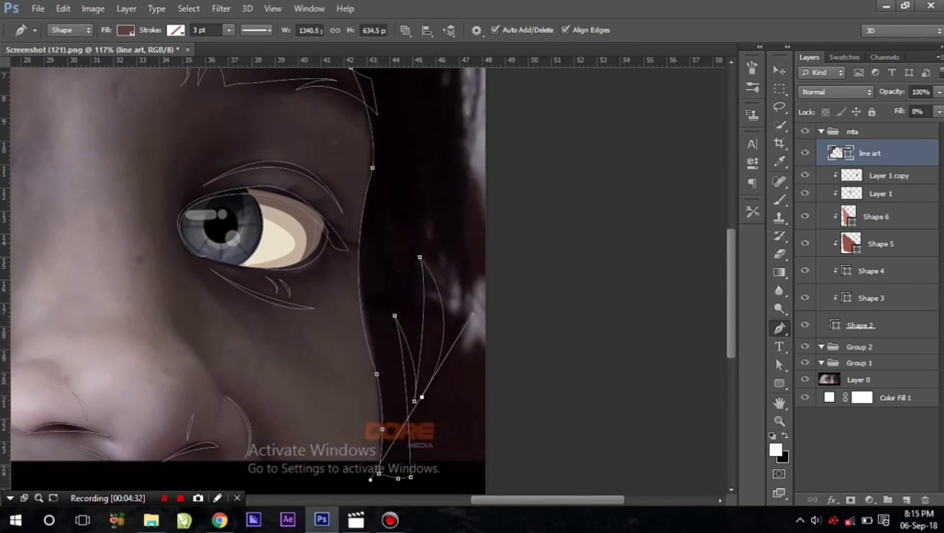
Add more curved hair strands sweeping up toward the top of the head
scroll(422, 316, "down", 3)
mouse_move(422, 315)
left_mouse_down()
mouse_move(499, 166)
mouse_move(442, 299)
left_mouse_up()
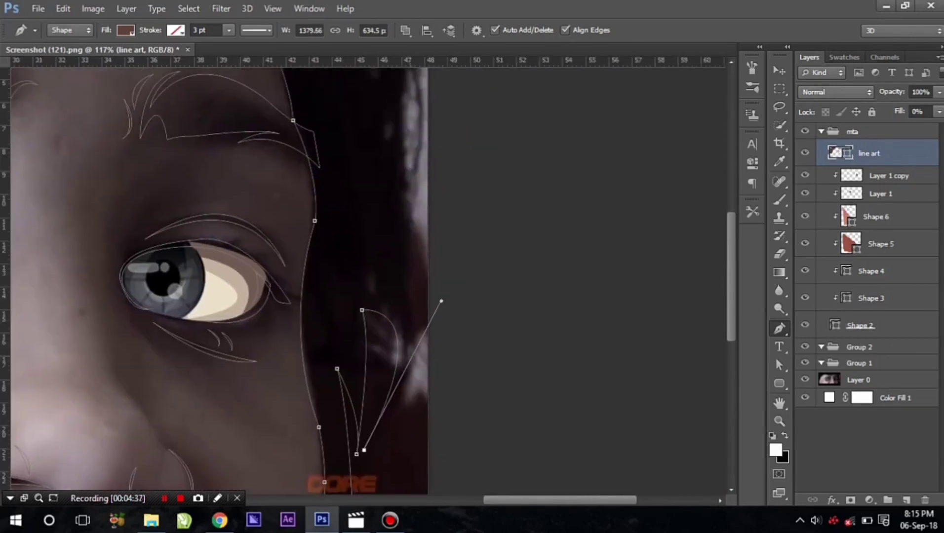
left_click_drag(409, 250, 374, 131)
left_click(409, 250, "alt")
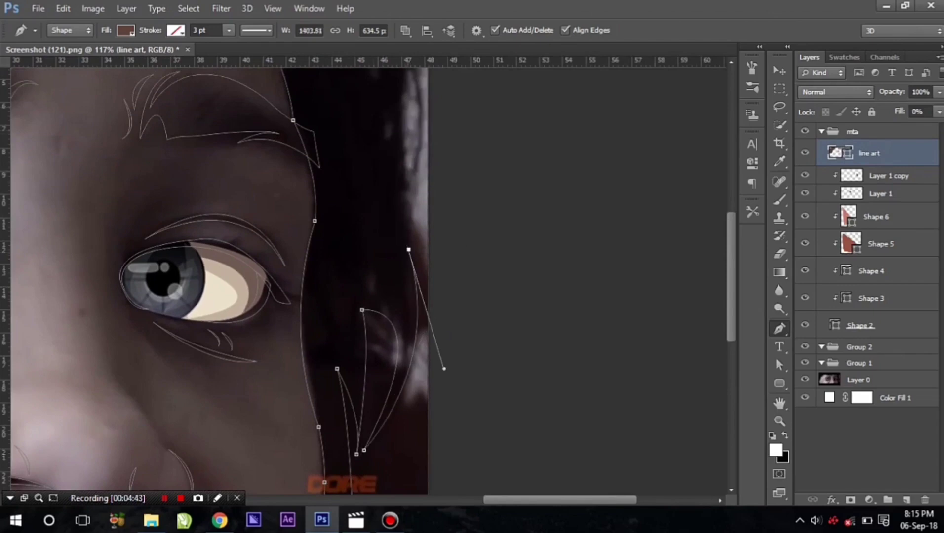
left_click_drag(411, 94, 427, 71)
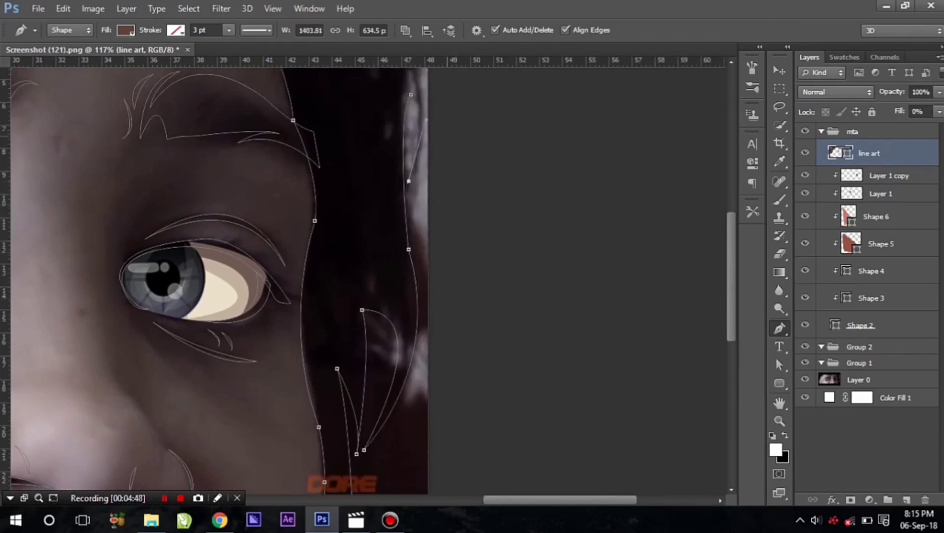
left_click_drag(417, 146, 427, 247)
left_click_drag(425, 160, 450, 215)
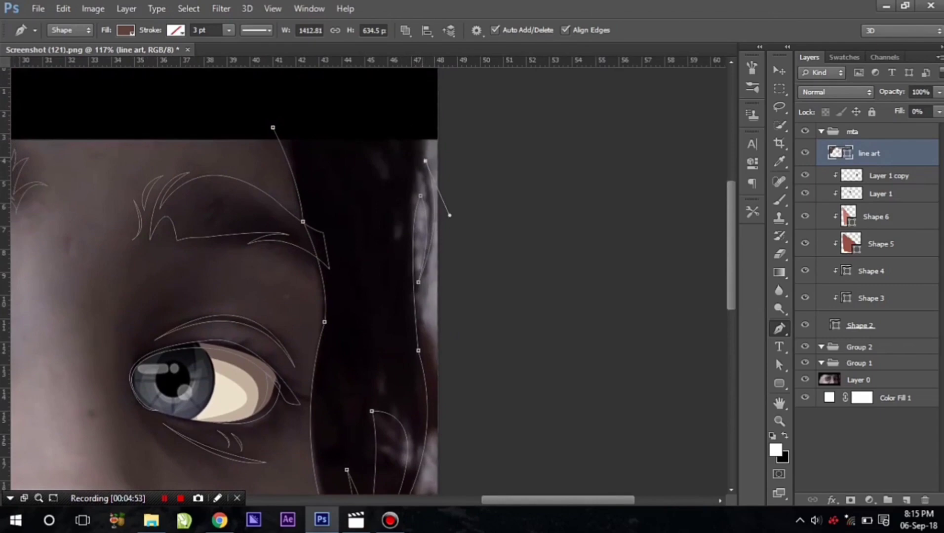
scroll(430, 129, "down", 1)
scroll(431, 129, "down", 1)
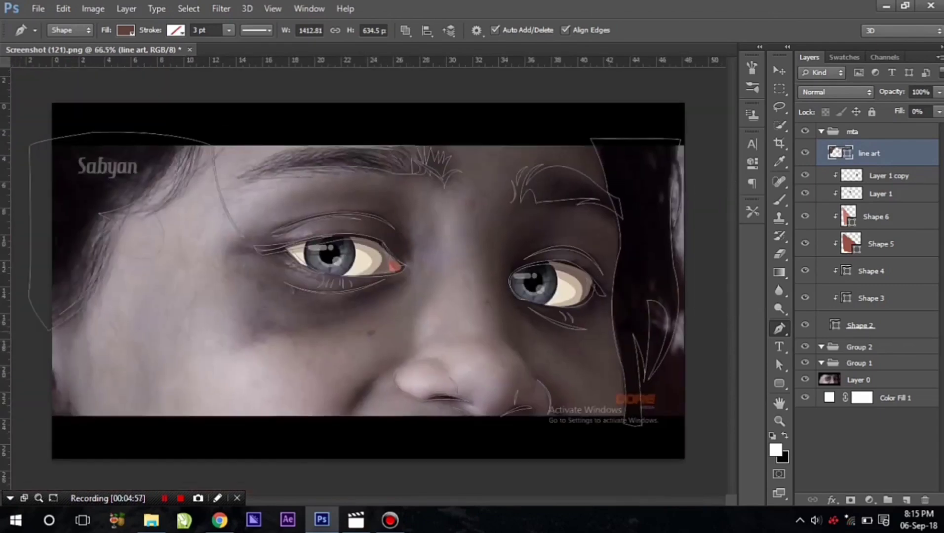
Set the line art layer's fill to 100% so the hair and brows show solid brown
scroll(368, 281, "down", 1)
left_click(804, 380)
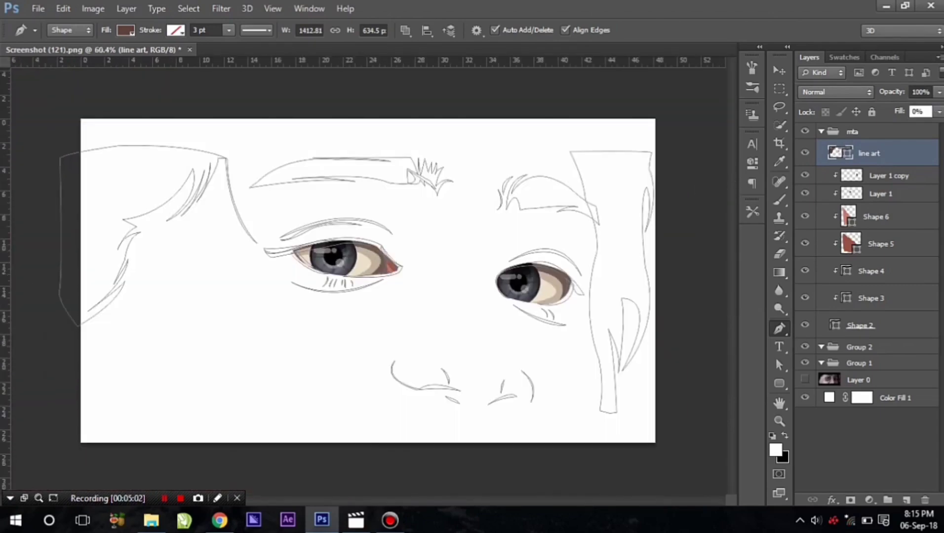
type("10")
key("Return")
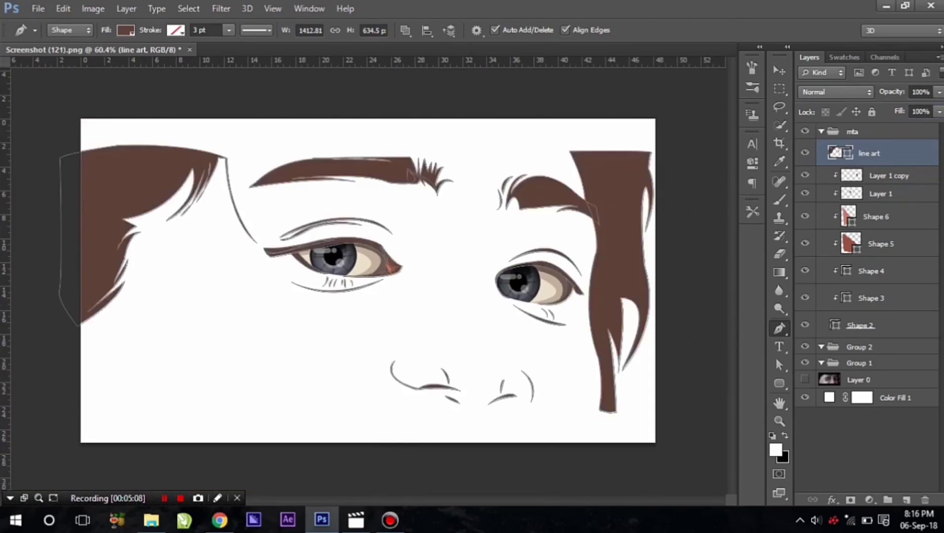
key("alt+bracketright")
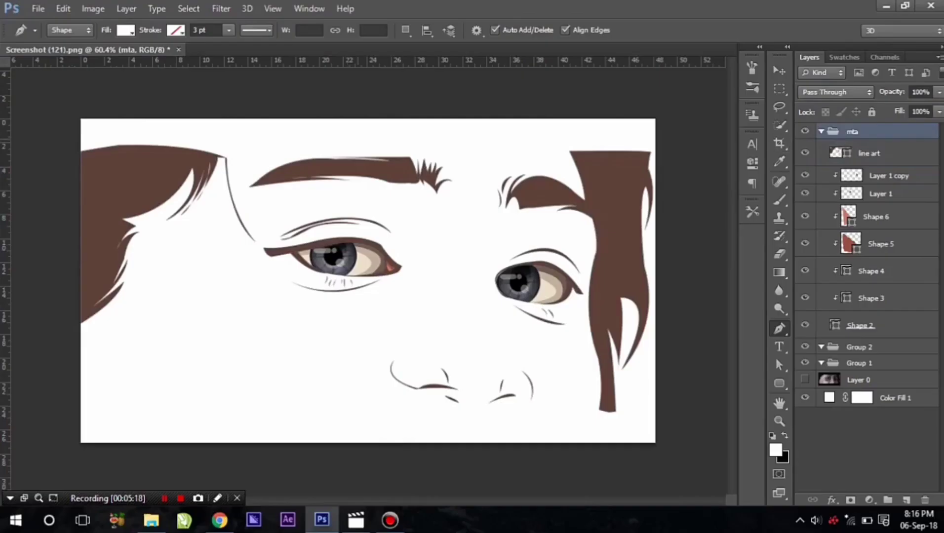
Turn Layer 0's face photo back on and select Group 2 for renaming
left_click(805, 132)
left_click(804, 380)
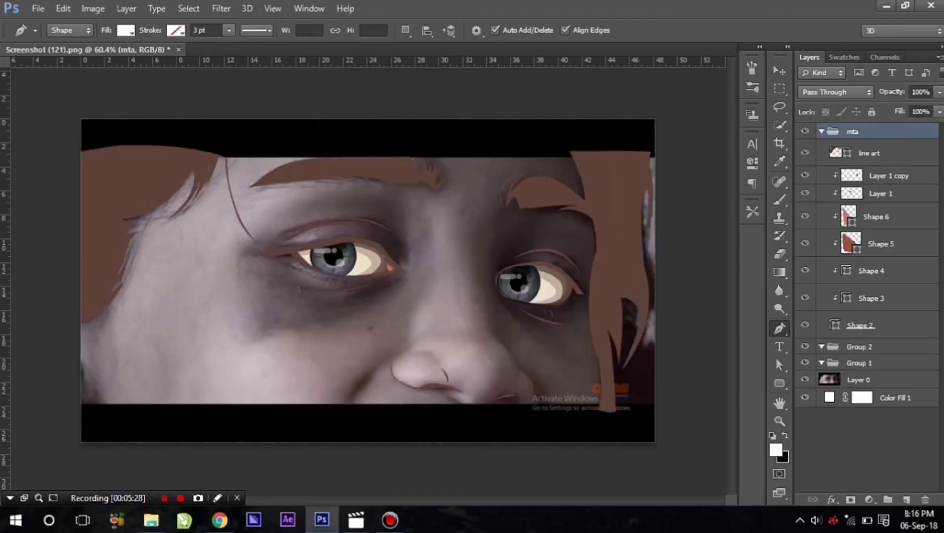
left_click(821, 131)
double_click(853, 147)
Name the group mulka and trace the face outline down the left side and bottom
type("mulka")
key("Return")
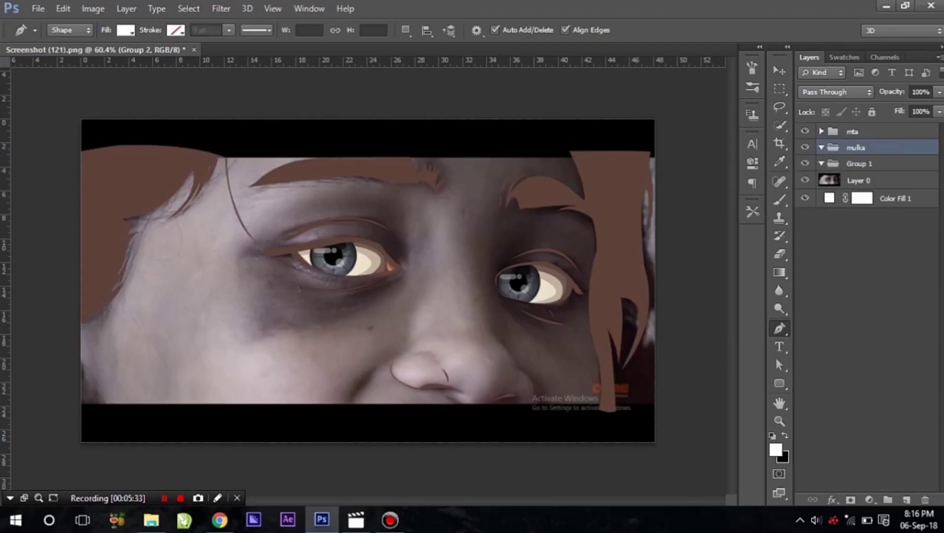
left_click(193, 151)
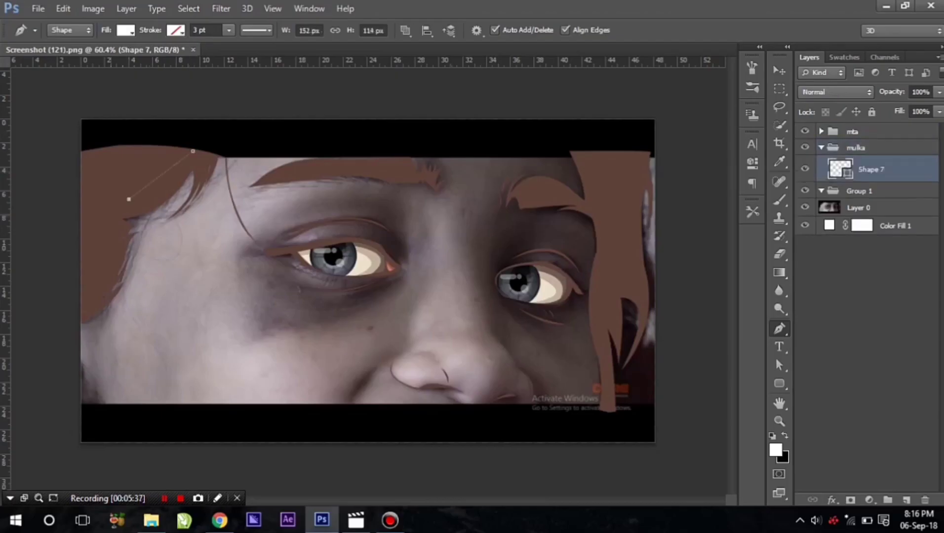
left_click(103, 228)
left_click(72, 297)
left_click(61, 376)
left_click(86, 418)
left_click(165, 431)
left_click_drag(344, 442, 384, 442)
left_click_drag(604, 434, 614, 432)
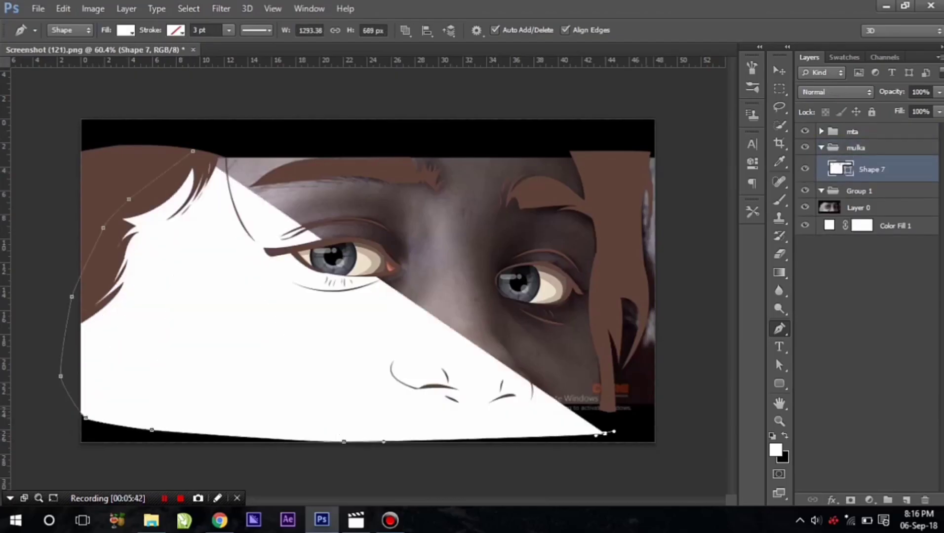
left_click(679, 400)
left_click(678, 341)
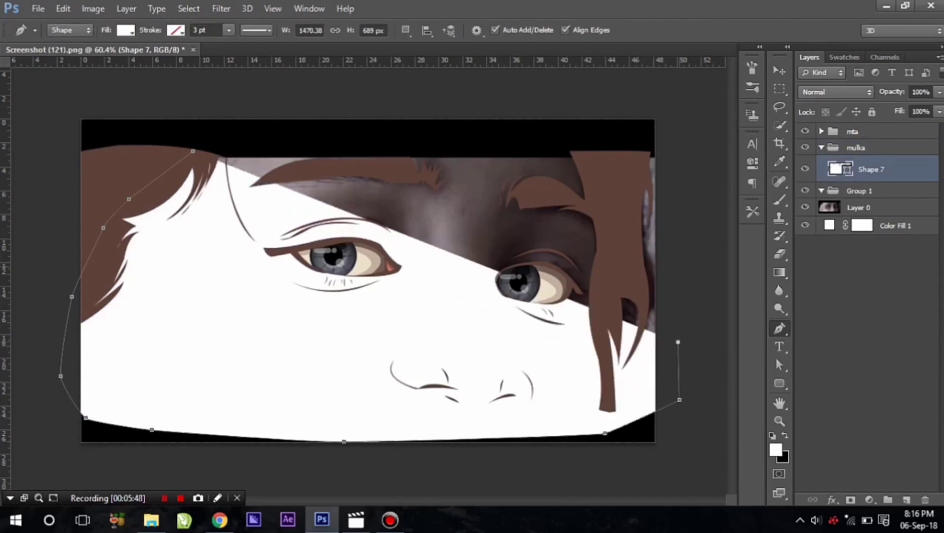
Remove misplaced anchors, close the face outline up the right side, and pick a peach fill
key("BackSpace")
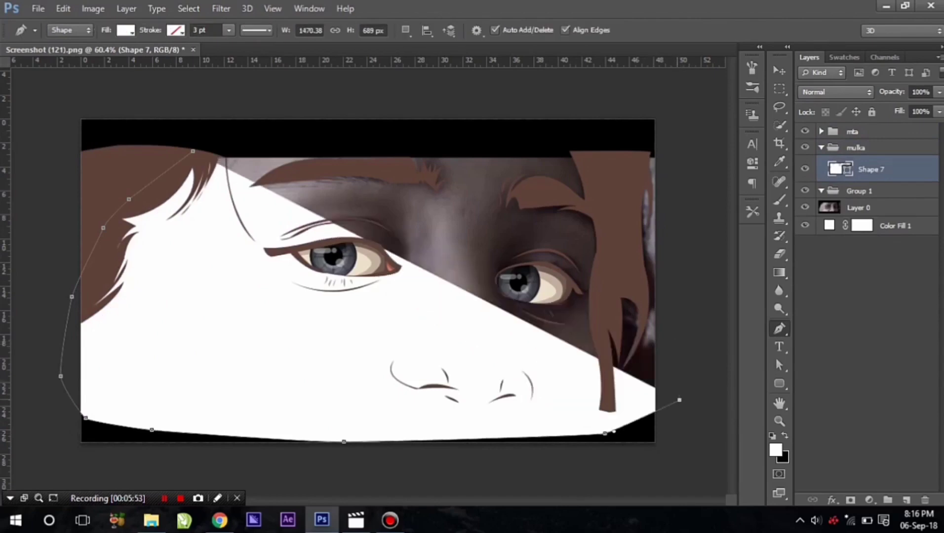
key("BackSpace")
right_click(611, 432)
key("Escape")
left_click(611, 414)
left_click(607, 369)
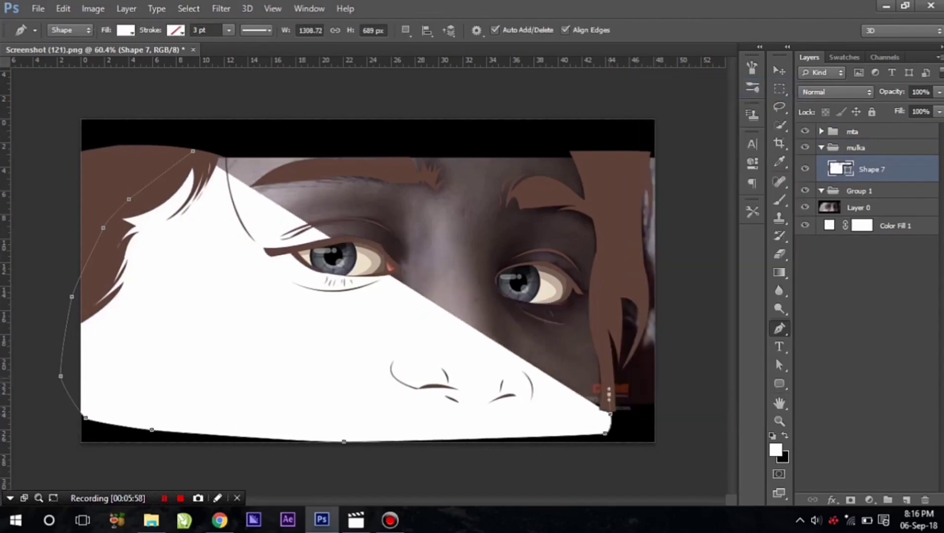
left_click(599, 321)
left_click(608, 238)
left_click(583, 149)
left_click_drag(193, 150, 231, 112)
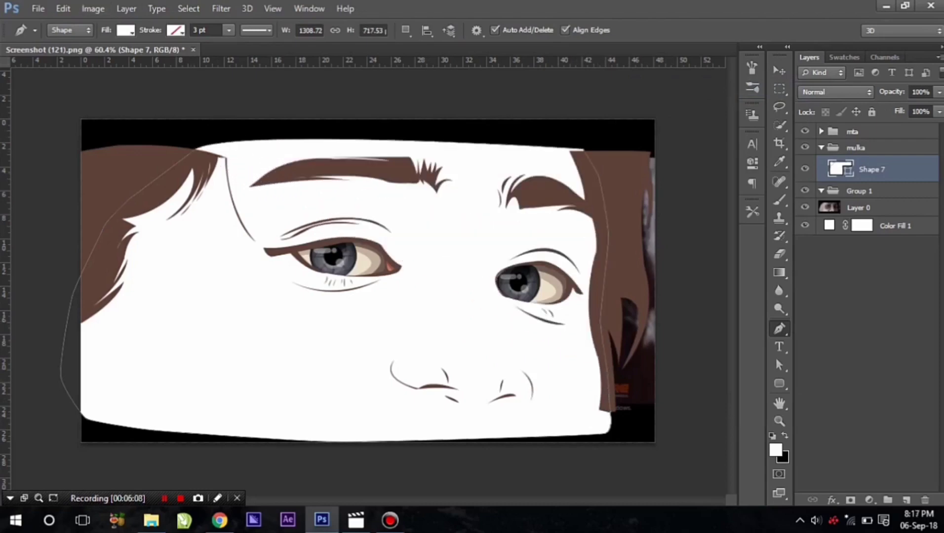
left_click(125, 30)
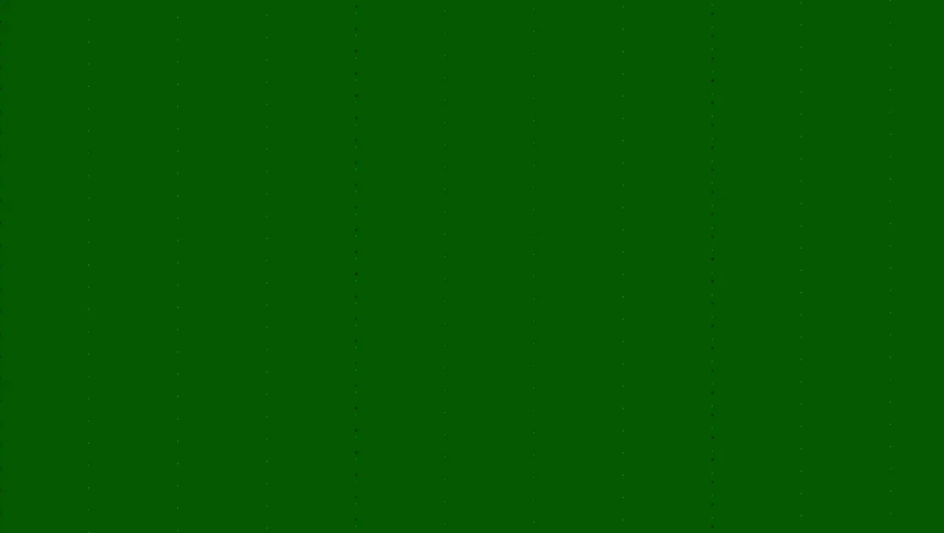
Set the Shape 7 face shape's fill to 0% and zoom in on the left eye
type("0")
key("Return")
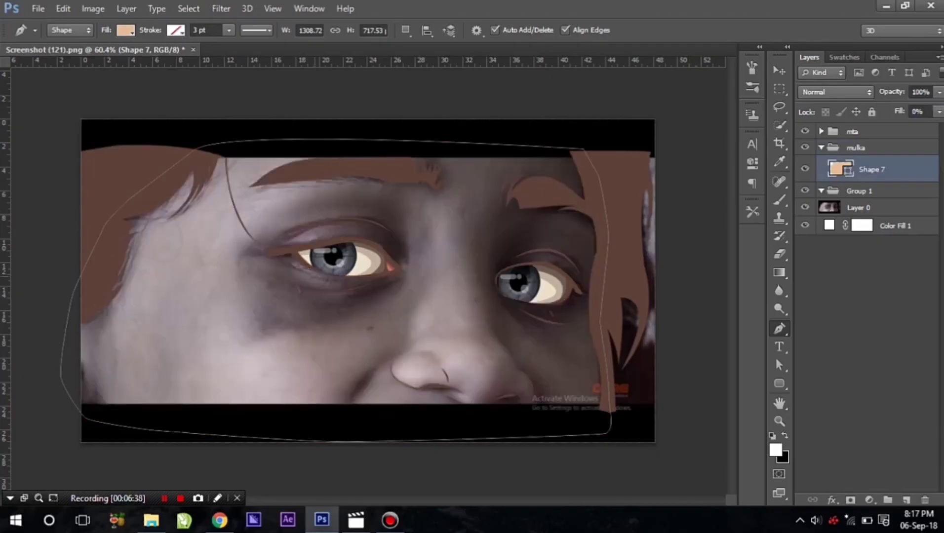
scroll(378, 232, "up", 3)
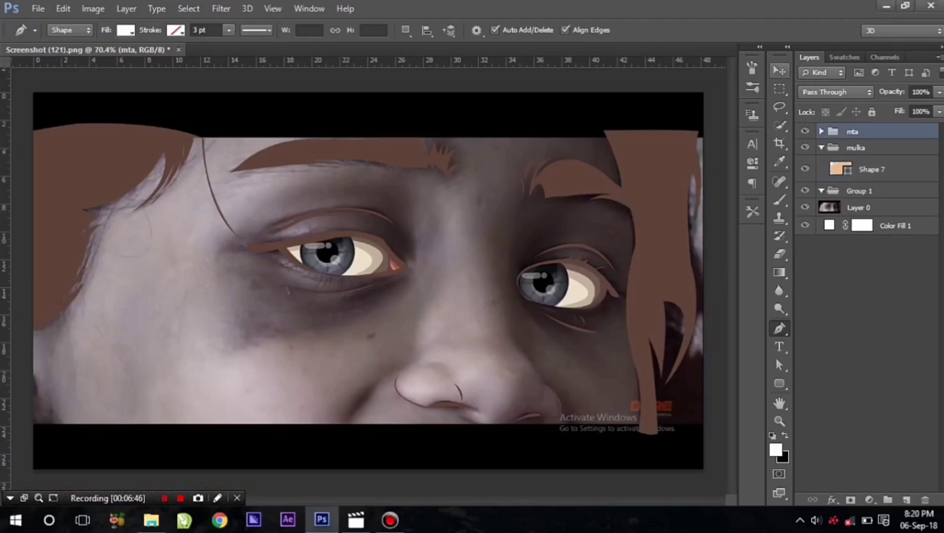
left_click(871, 168)
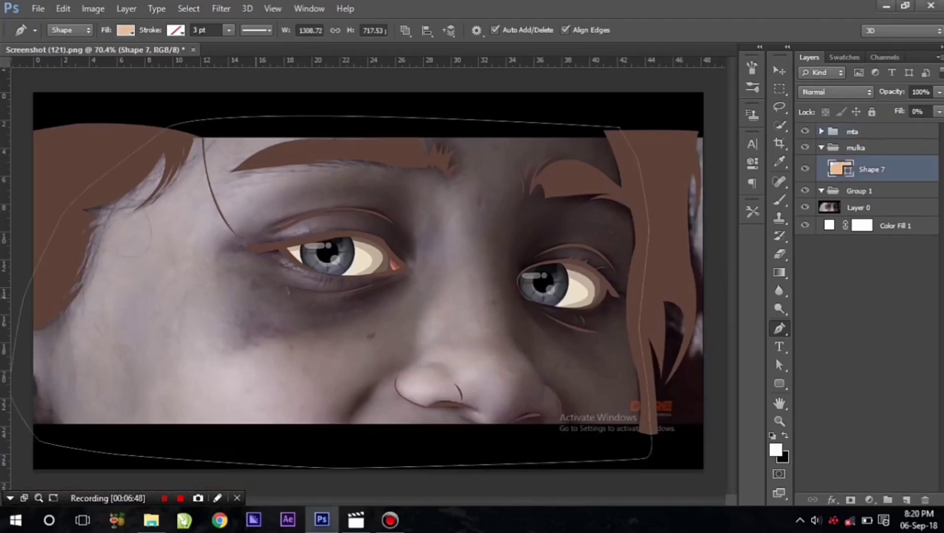
scroll(278, 264, "up", 5)
scroll(415, 163, "up", 1)
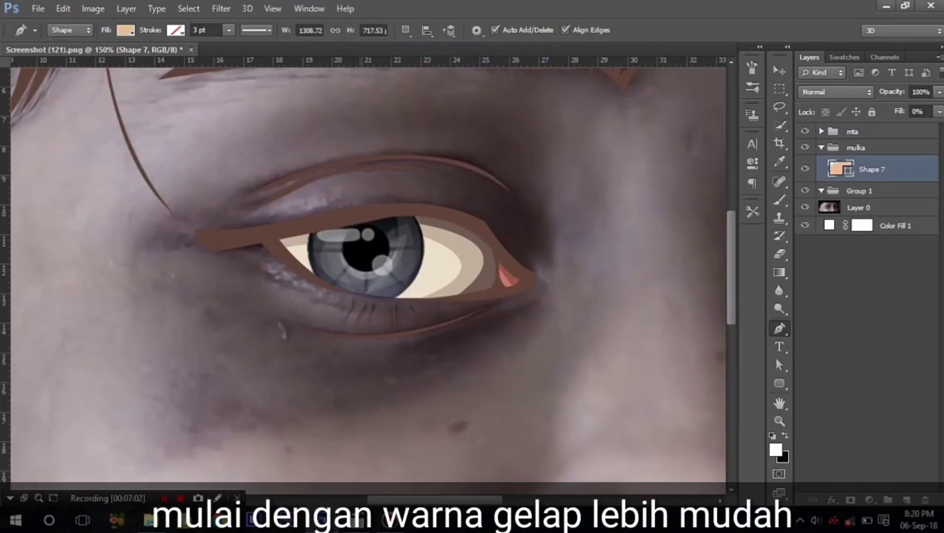
Start Shape 8 over the left upper eyelid at 0% fill, extending to the inner corner
left_click(335, 173)
left_click_drag(436, 212, 470, 224)
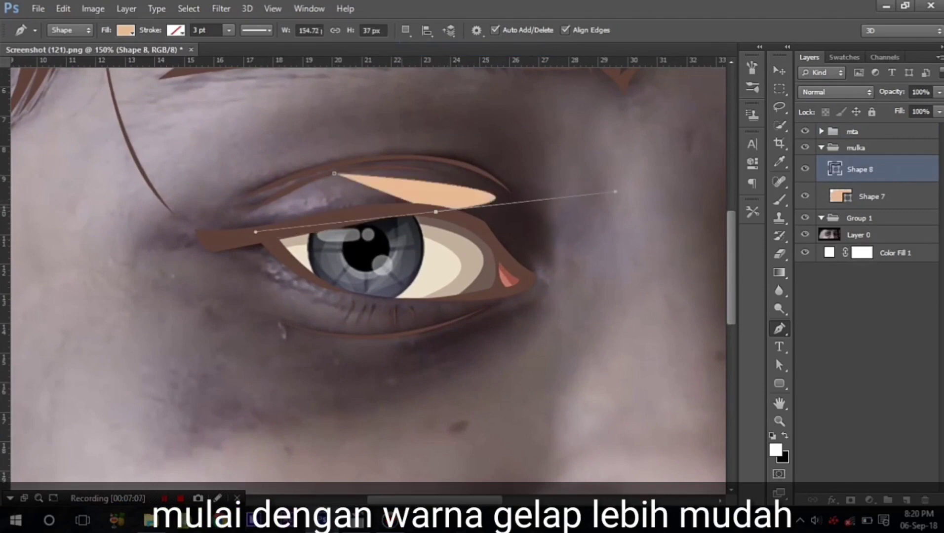
type("0")
key("Return")
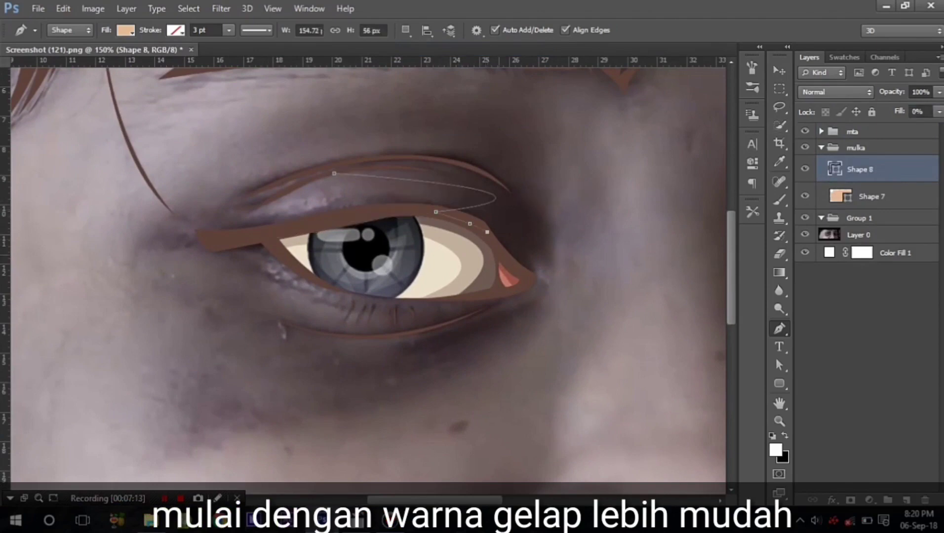
left_click(519, 269)
left_click(275, 238)
left_click(217, 225)
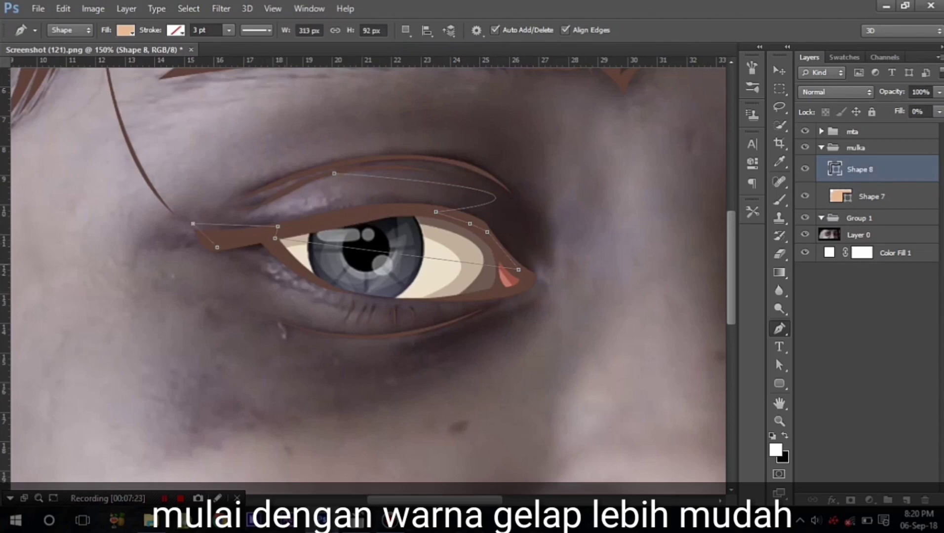
Trace the lower lid and curve back over the eyelid to close the Shape 8 path
left_click(290, 266)
left_click(332, 289)
left_click_drag(482, 168, 628, 253)
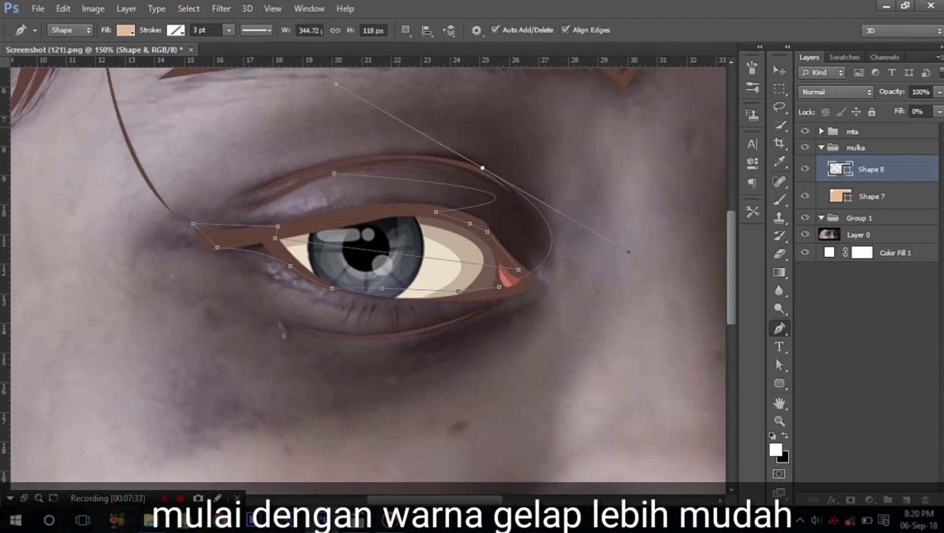
left_click_drag(228, 199, 65, 288)
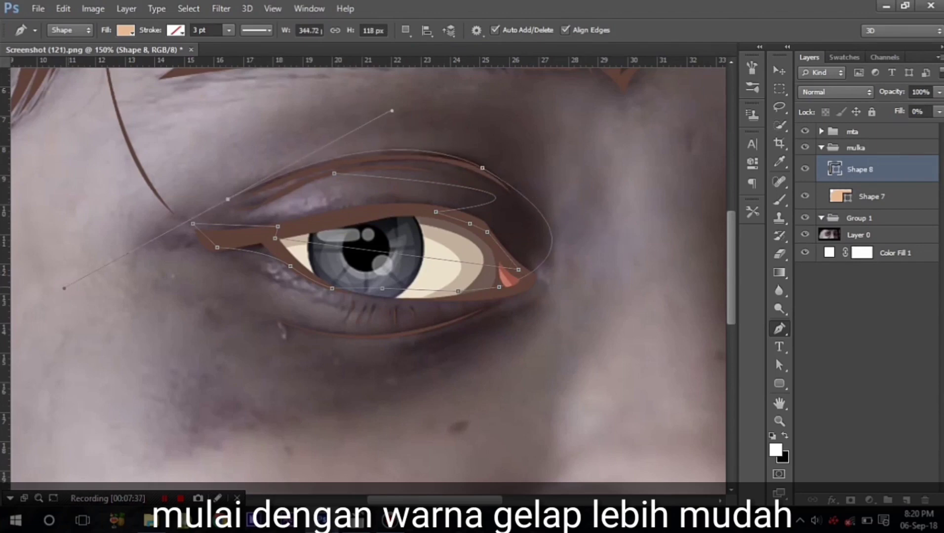
left_click(193, 223)
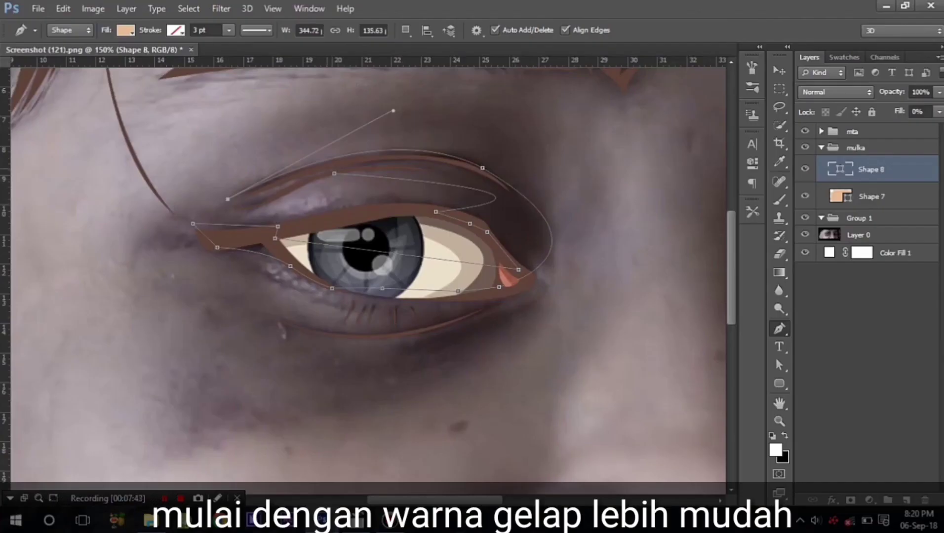
key("Escape")
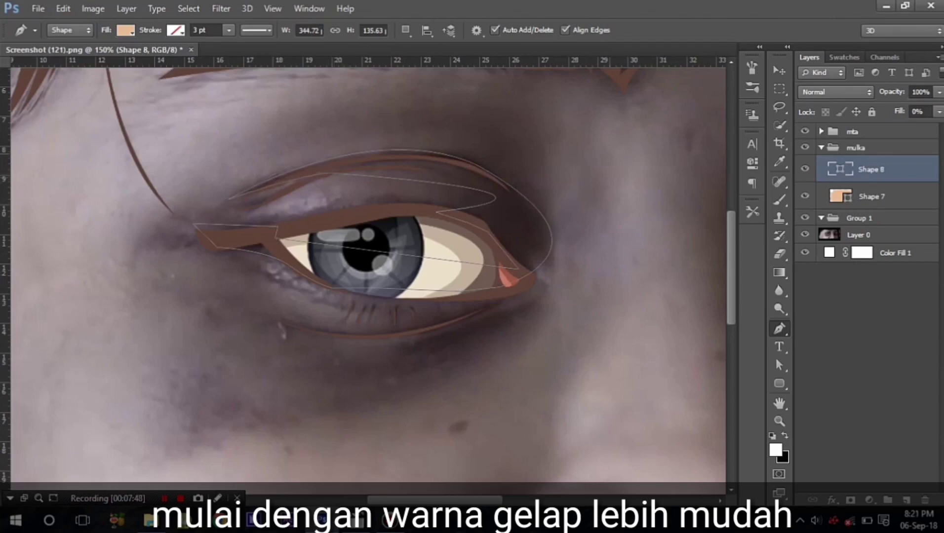
scroll(368, 280, "up", 3)
Give Shape 8 a darker recent fill colour
scroll(368, 279, "up", 2)
left_click(125, 30)
left_click(94, 98)
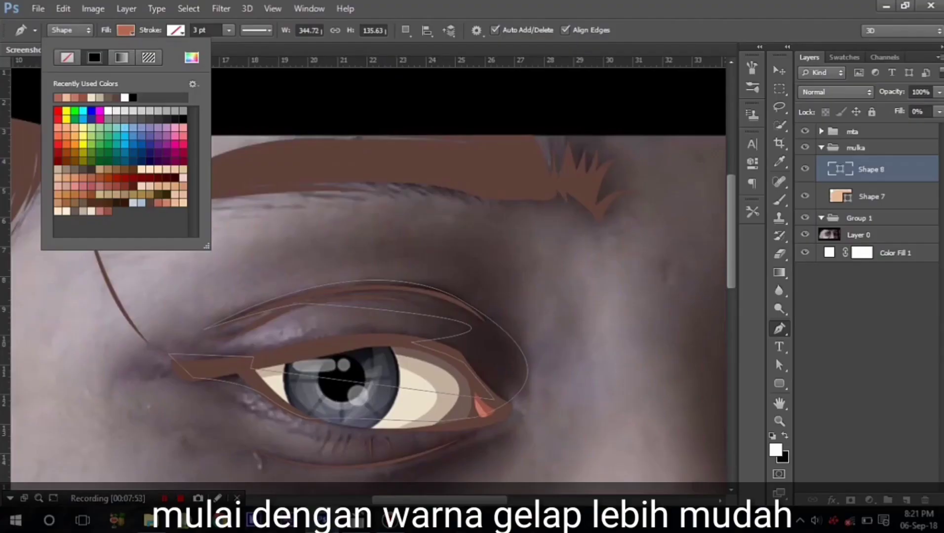
key("Return")
Trace a combined curved path along the right eye's upper lid to the outer corner
scroll(341, 178, "down", 2)
scroll(368, 276, "down", 1)
scroll(368, 276, "right", 3)
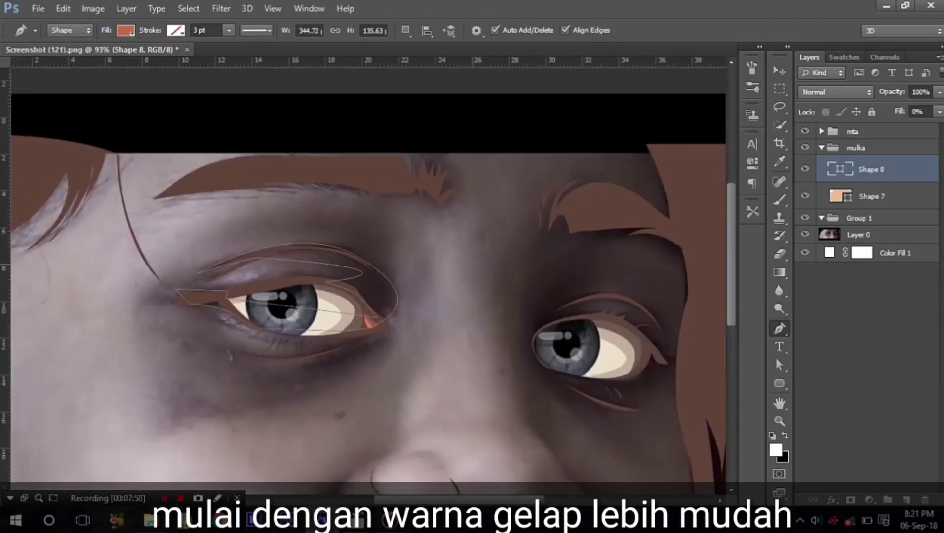
scroll(368, 276, "right", 3)
scroll(368, 276, "up", 2)
scroll(427, 301, "down", 2)
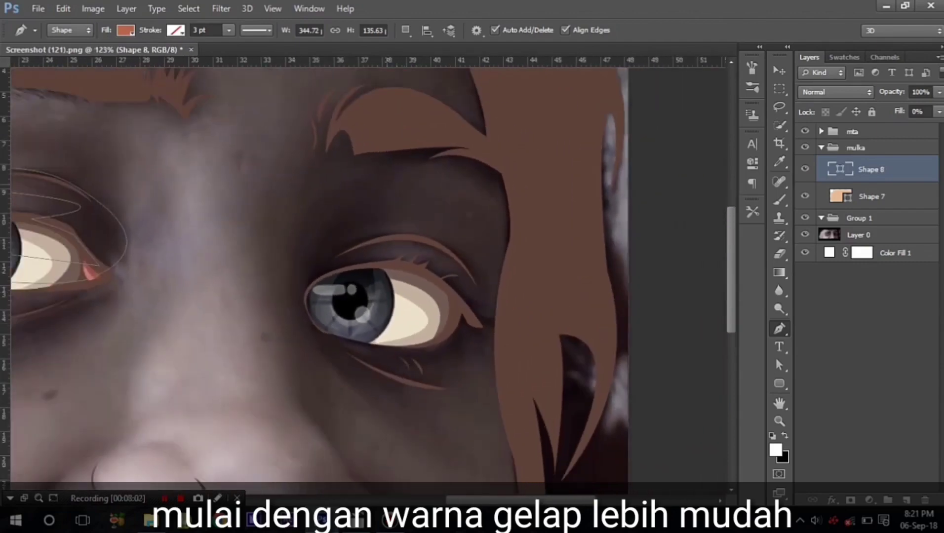
key("shift")
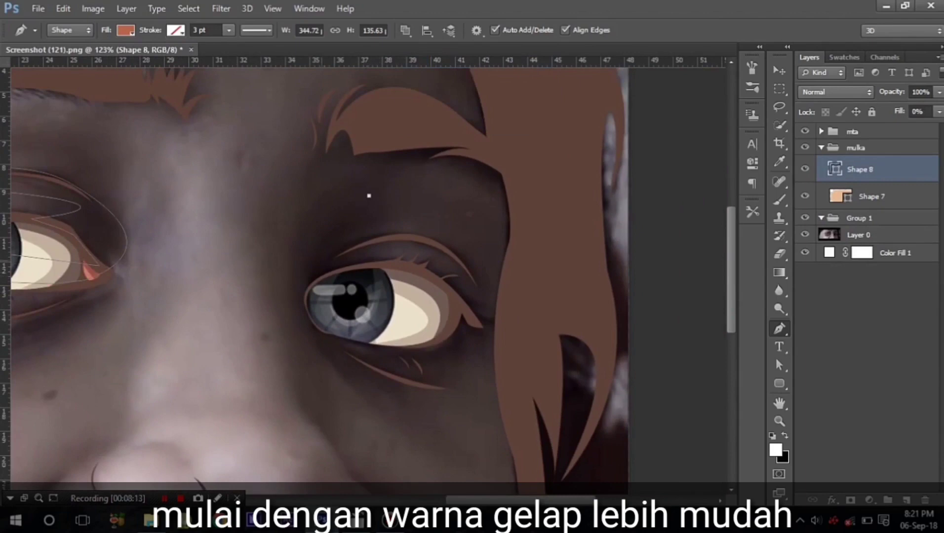
left_click_drag(319, 264, 317, 292)
mouse_move(430, 238)
left_mouse_down()
mouse_move(467, 251)
mouse_move(491, 297)
left_mouse_up()
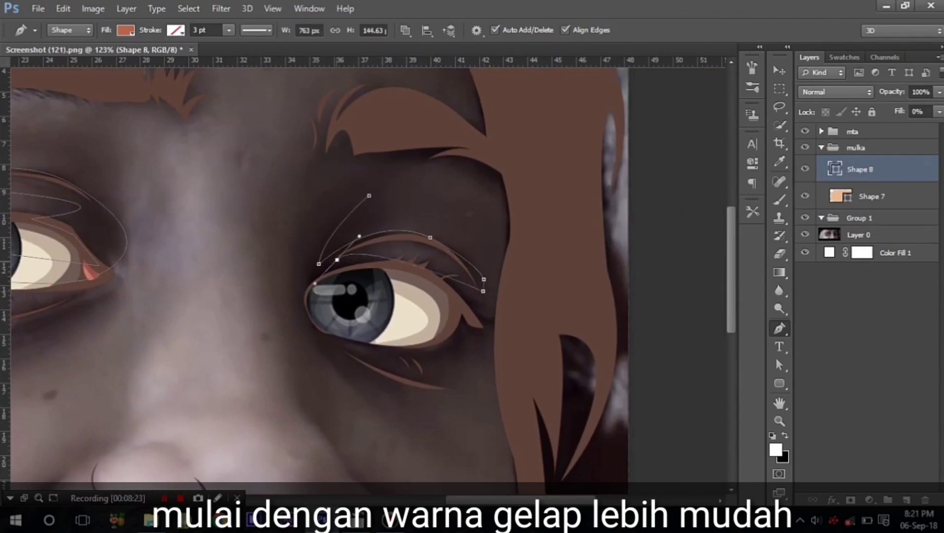
left_click_drag(336, 260, 431, 191)
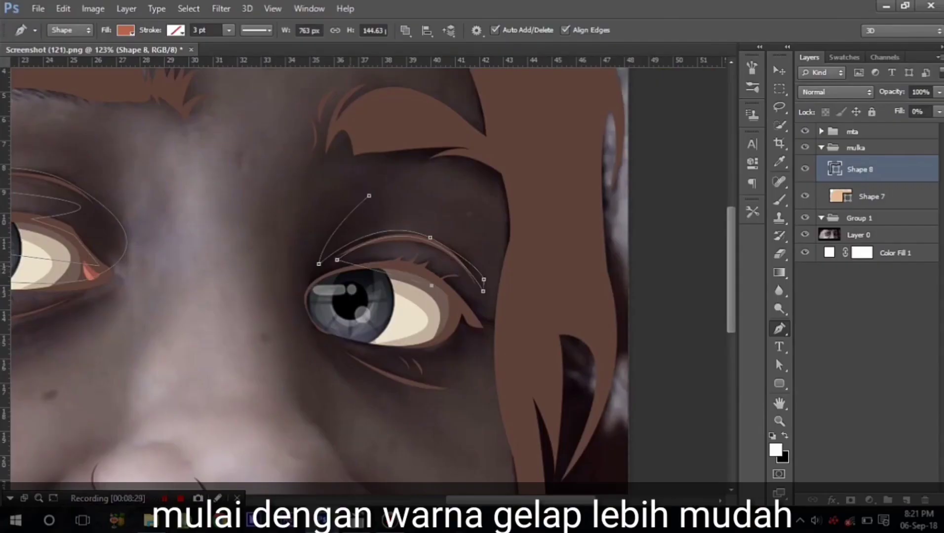
left_click_drag(369, 262, 431, 285)
mouse_move(499, 323)
left_mouse_down()
mouse_move(503, 331)
mouse_move(450, 314)
left_mouse_up()
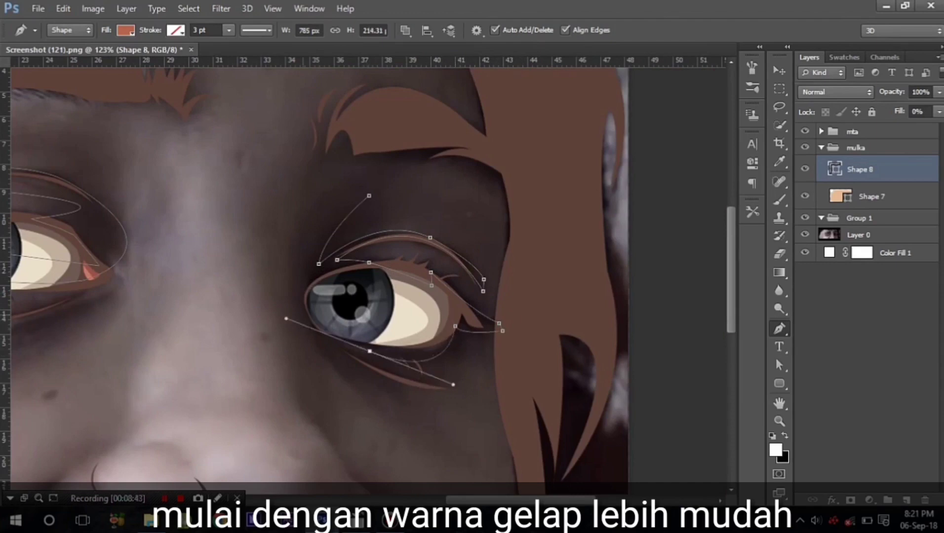
Add curved anchors below the right eye, dropping one upper handle for a sharp turn
left_click_drag(348, 342, 370, 351)
left_click_drag(436, 386, 445, 386)
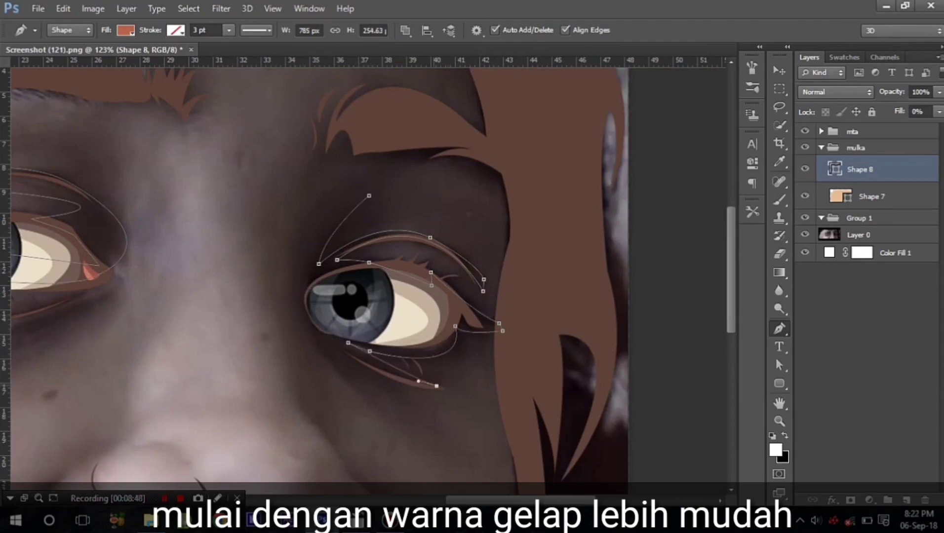
left_click_drag(346, 353, 319, 328)
left_click(367, 398)
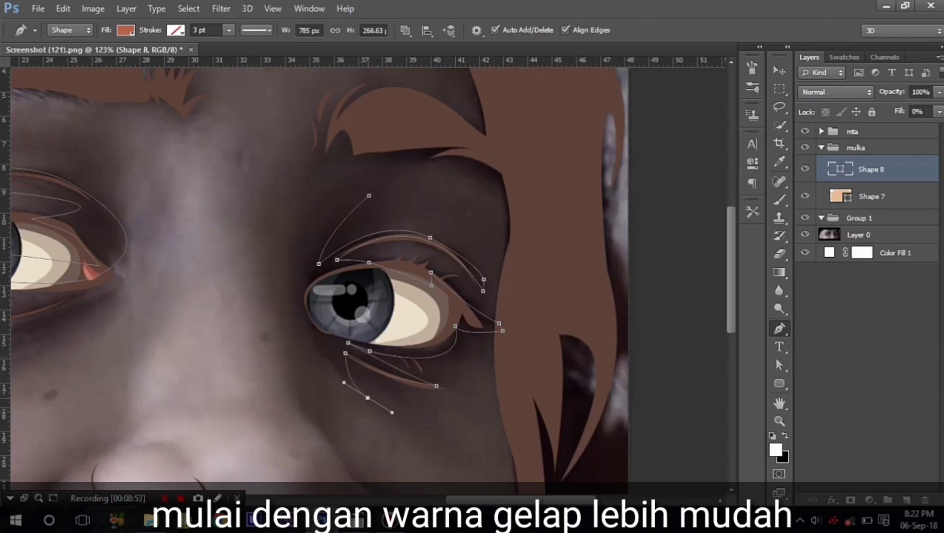
left_click_drag(303, 275, 324, 191)
left_click(303, 274, "alt")
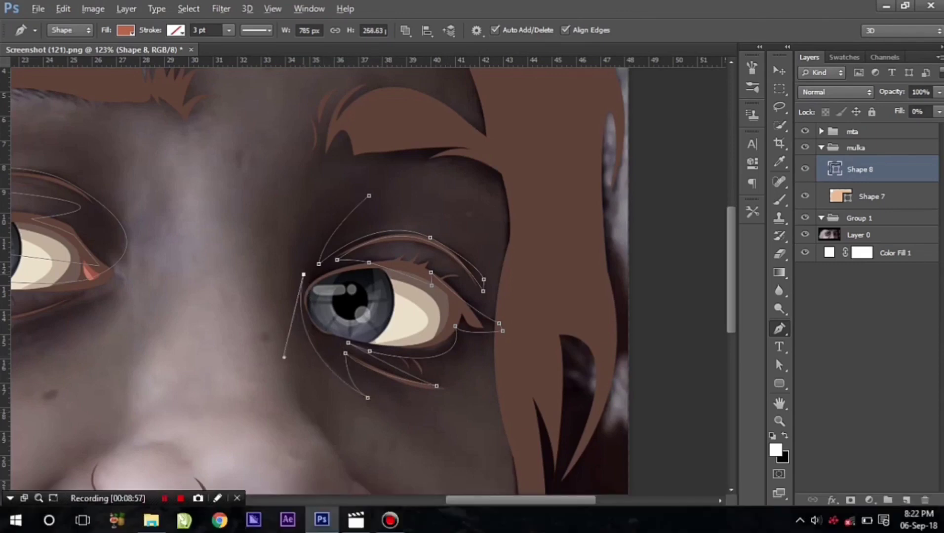
Commit the eye path and draw a small crescent shadow left of the nose
key("Return")
left_click_drag(346, 296, 573, 123)
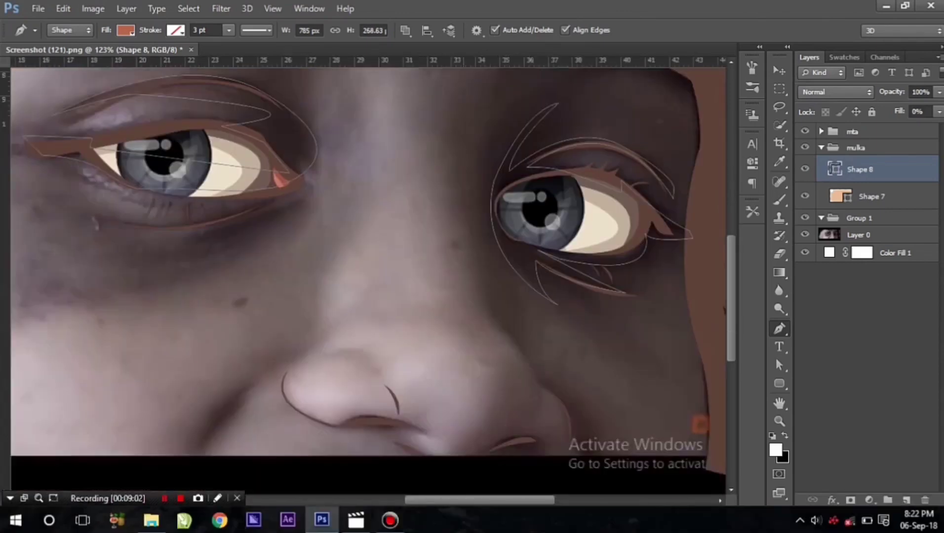
left_click(284, 308)
left_click_drag(250, 341, 247, 359)
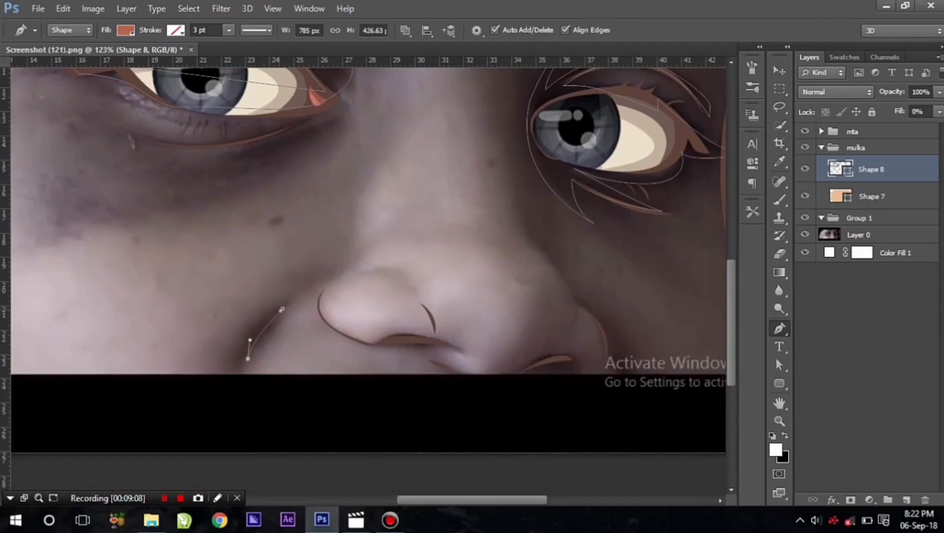
key("Return")
Set Shape 8's fill to 100% so the shadows show orange
scroll(368, 282, "down", 2)
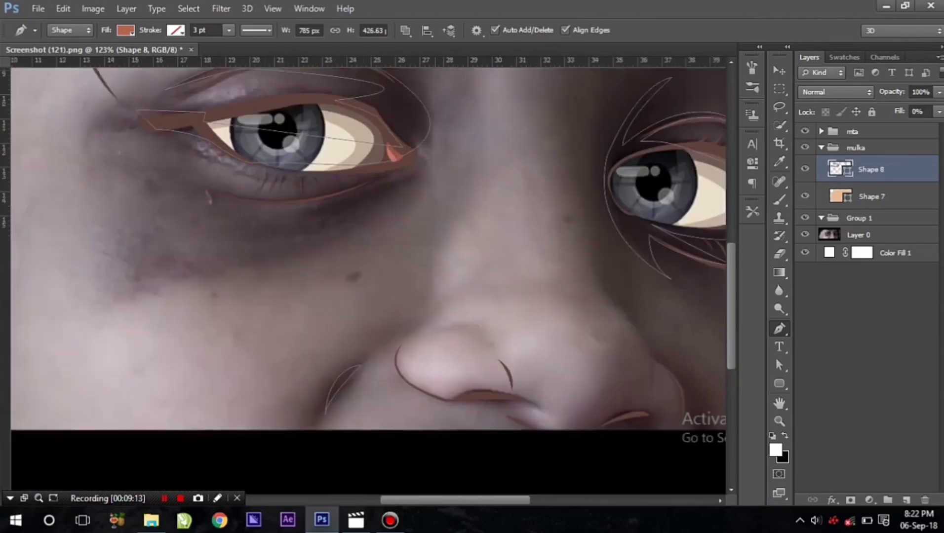
scroll(368, 281, "up", 2)
scroll(367, 281, "down", 2)
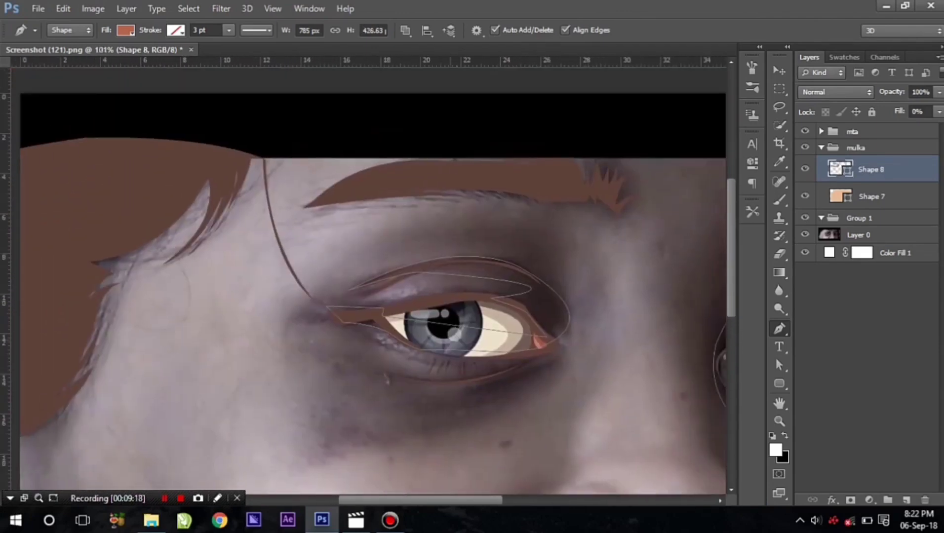
type("100")
key("Return")
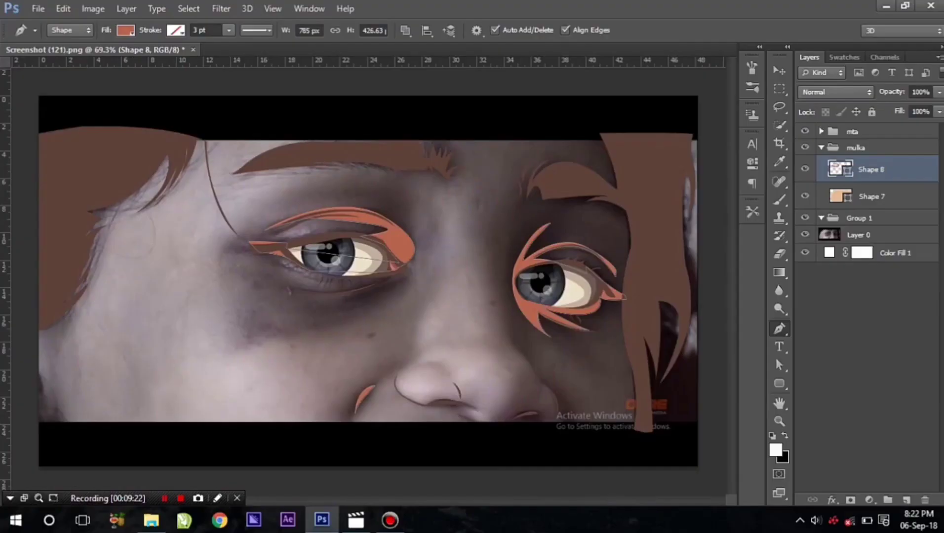
Hide and then reshow Layer 0 to preview the vector shapes
left_click(805, 235)
left_click(859, 218)
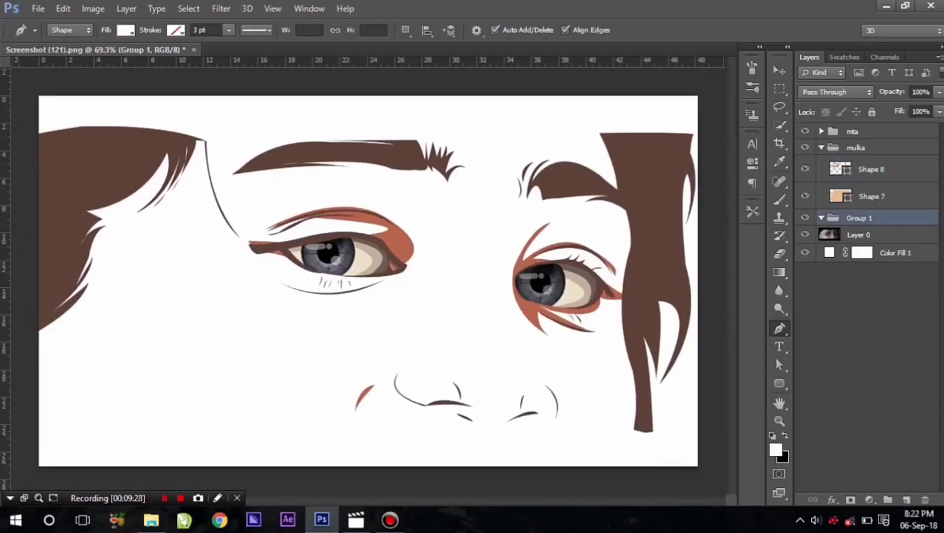
left_click(805, 235)
scroll(464, 415, "up", 4)
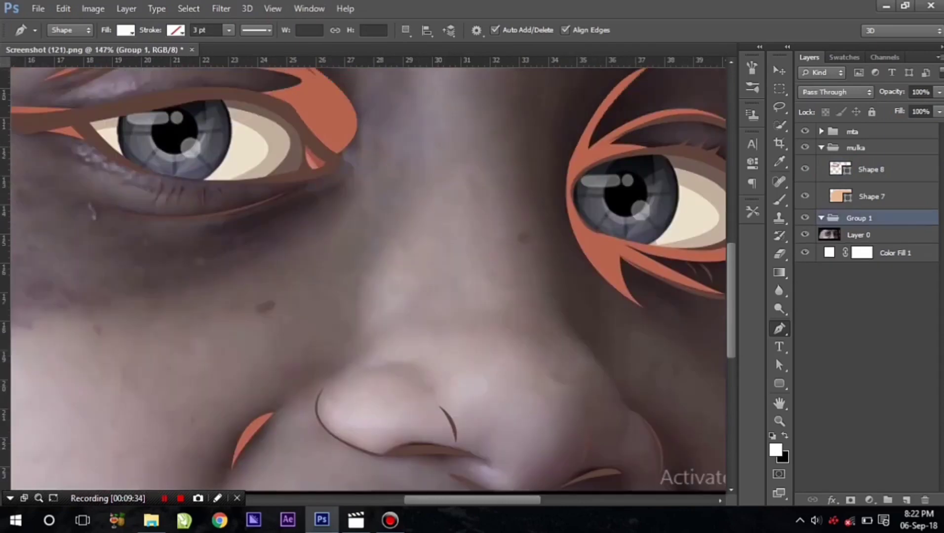
On Shape 8, place shadow anchors along the underside of the nose to the right nostril
scroll(368, 282, "up", 2)
left_click(871, 170)
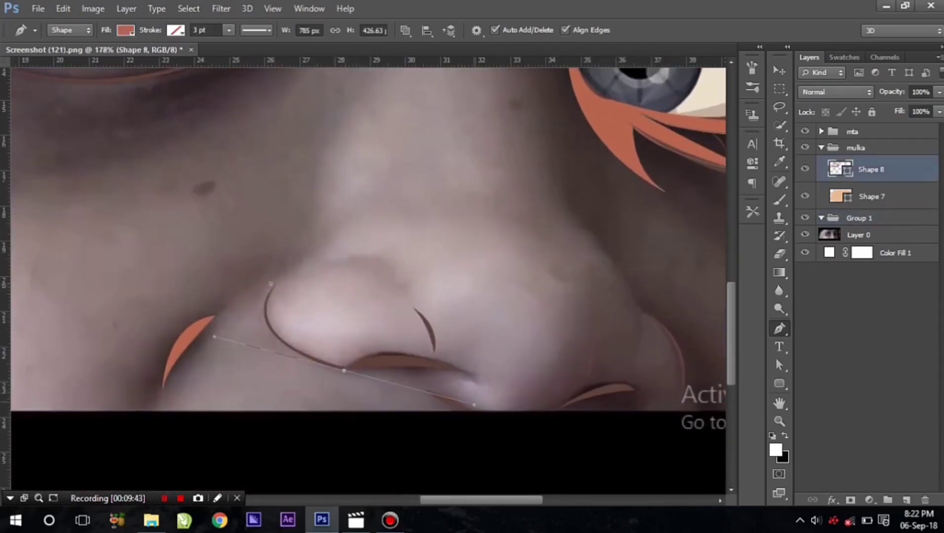
left_click(344, 370)
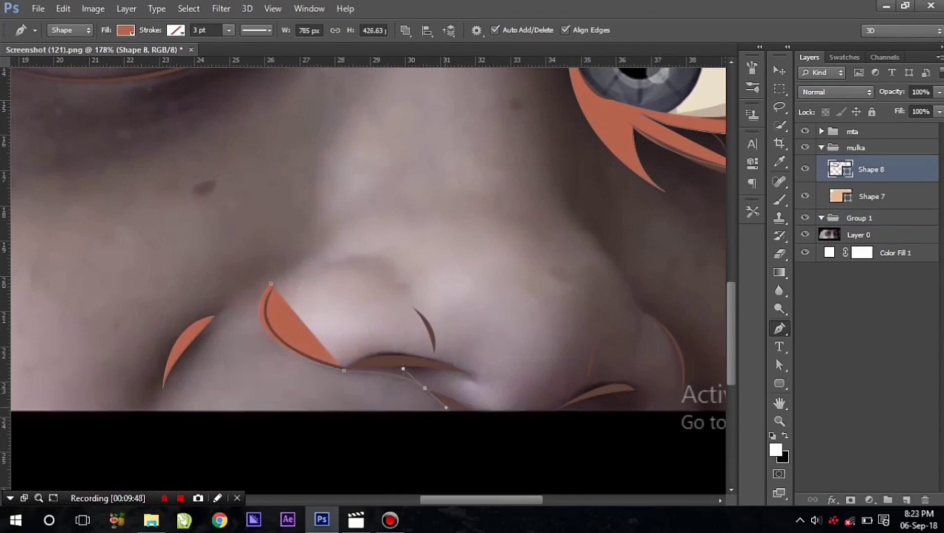
left_click(425, 388)
left_click(457, 421)
left_click(492, 425)
left_click(564, 422)
left_click_drag(632, 421, 639, 447)
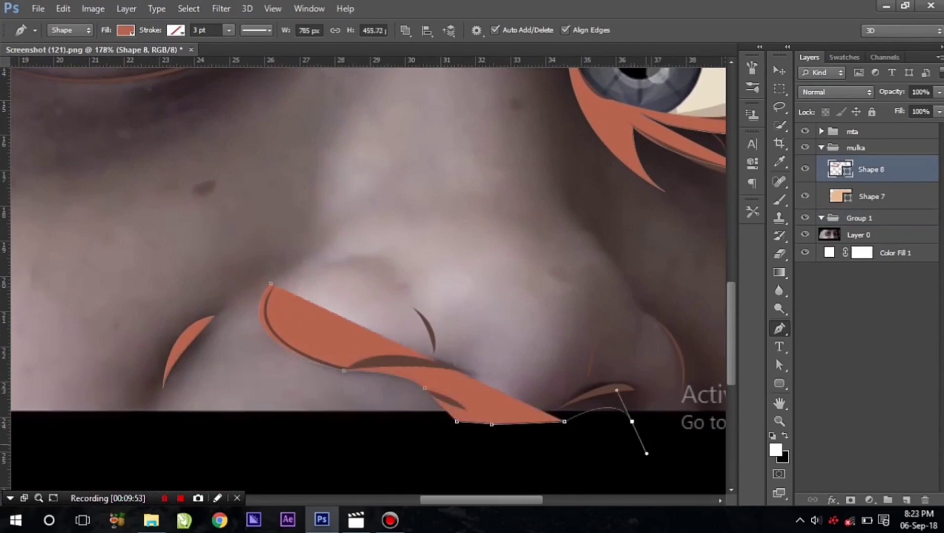
left_click(647, 419)
Reshape the under-nose shadow curves, commit it, and start a wedge beside the right nostril
left_click_drag(559, 404, 480, 472)
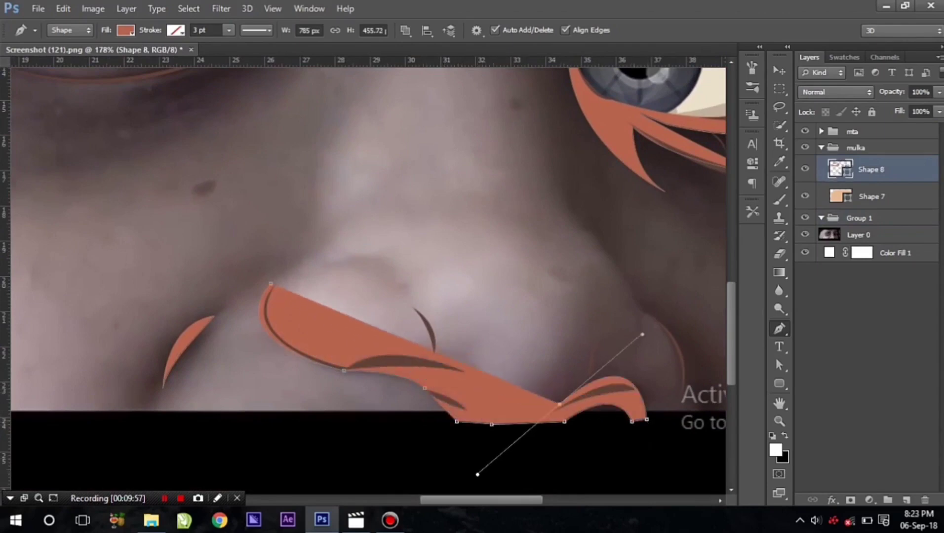
left_click(559, 405, "alt")
left_click_drag(454, 399, 497, 441)
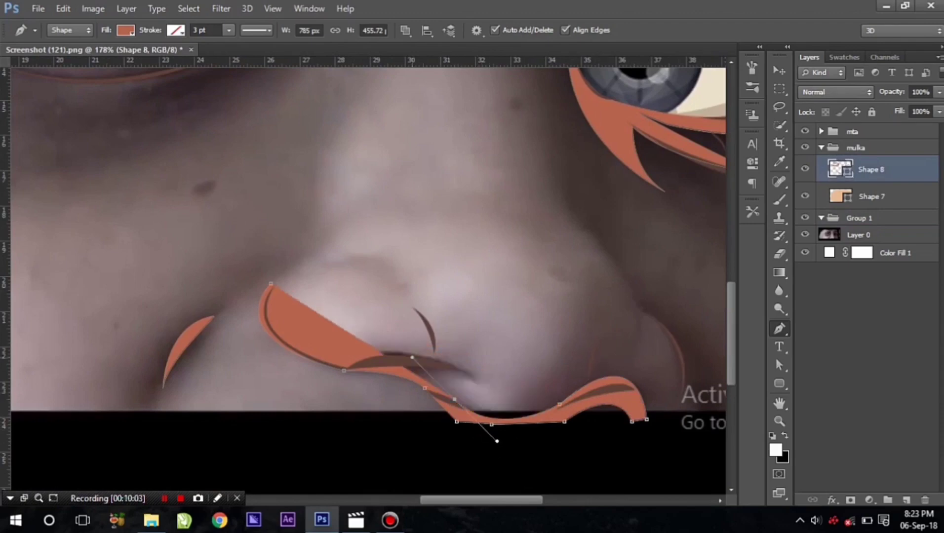
left_click_drag(435, 356, 469, 382)
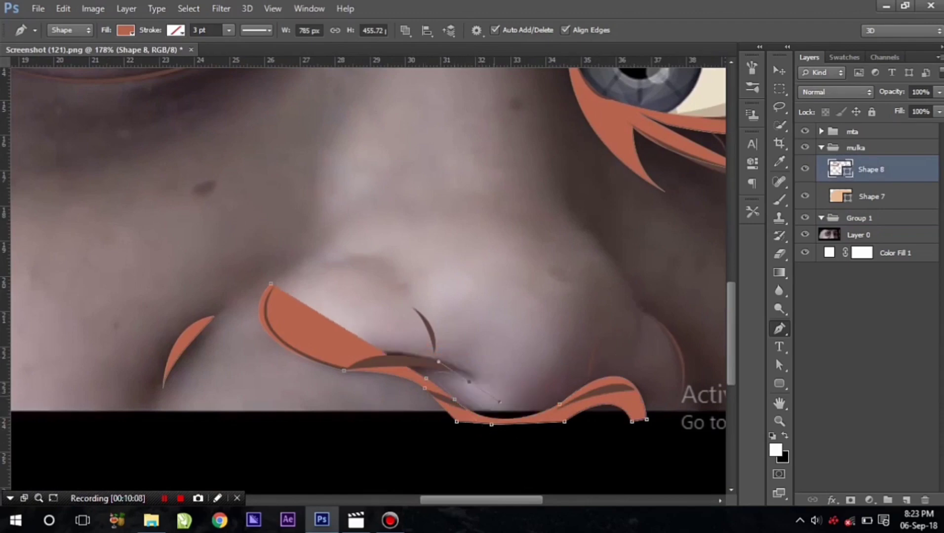
left_click_drag(409, 356, 472, 358)
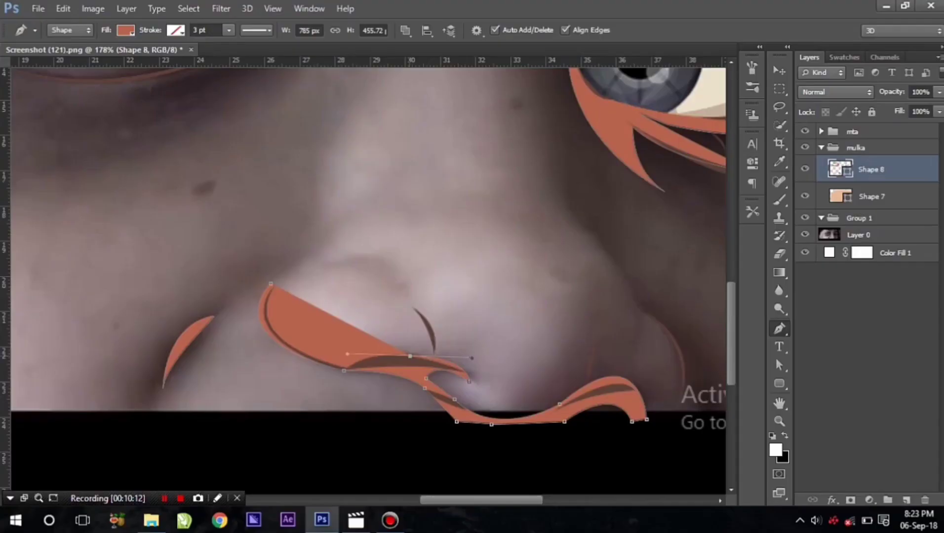
left_click_drag(344, 364, 314, 378)
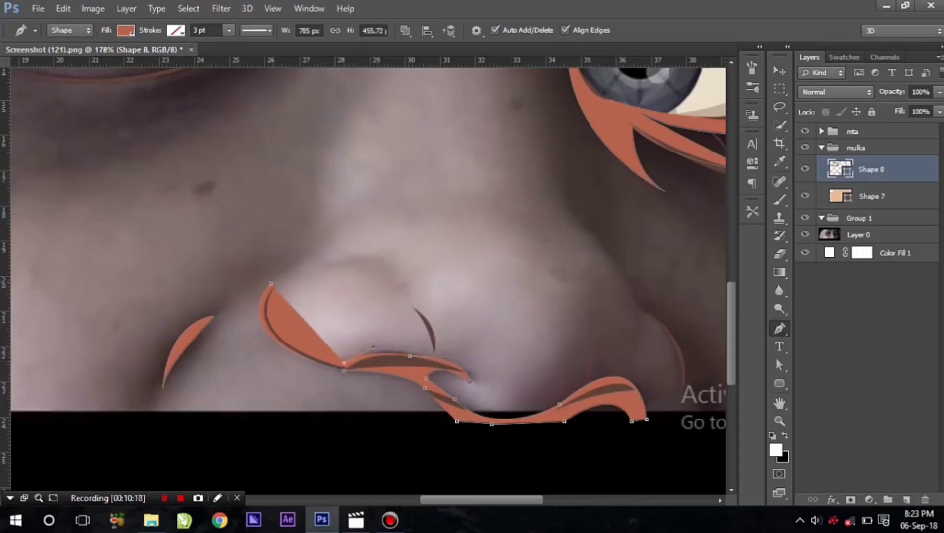
key("Return")
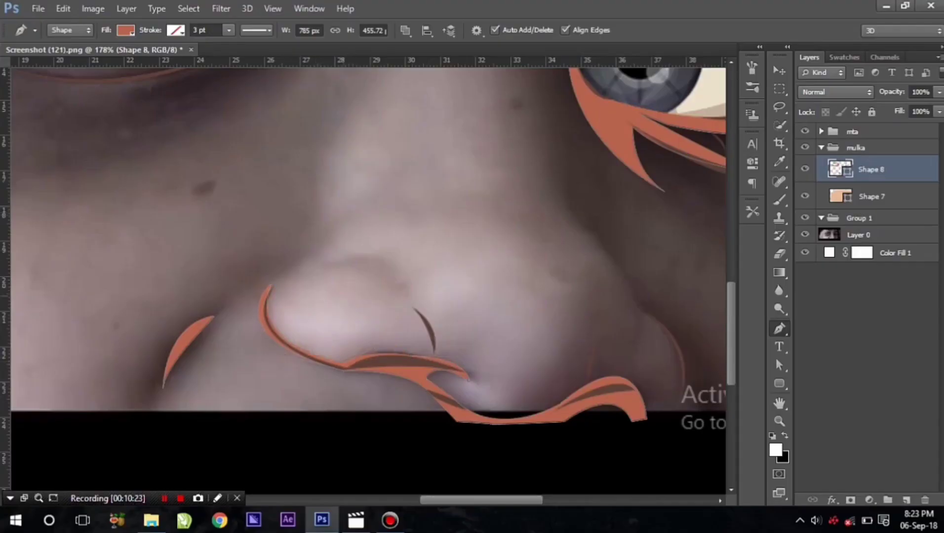
left_click_drag(665, 420, 710, 354)
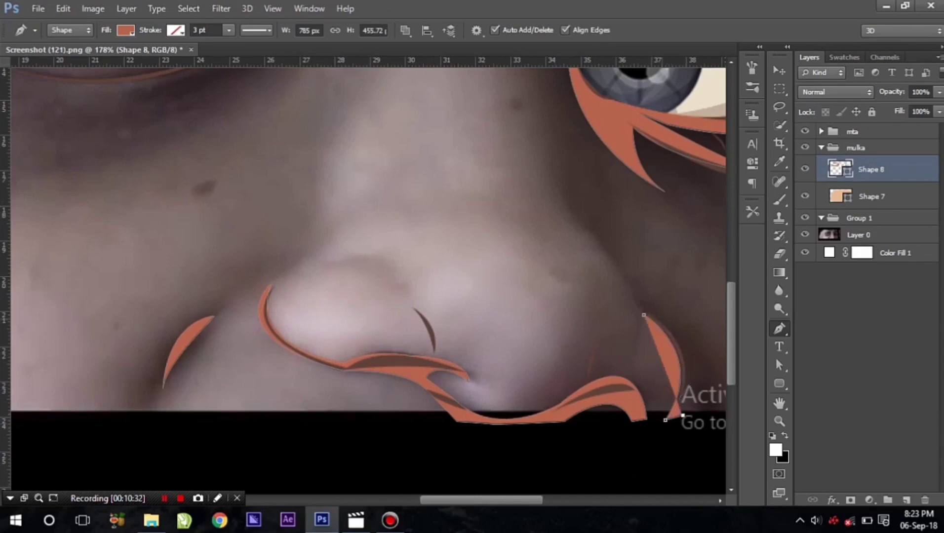
Commit the nostril shadow and draw a curved shadow strip under the left eye's lower lid
key("Return")
scroll(691, 356, "up", 3)
scroll(368, 280, "up", 3)
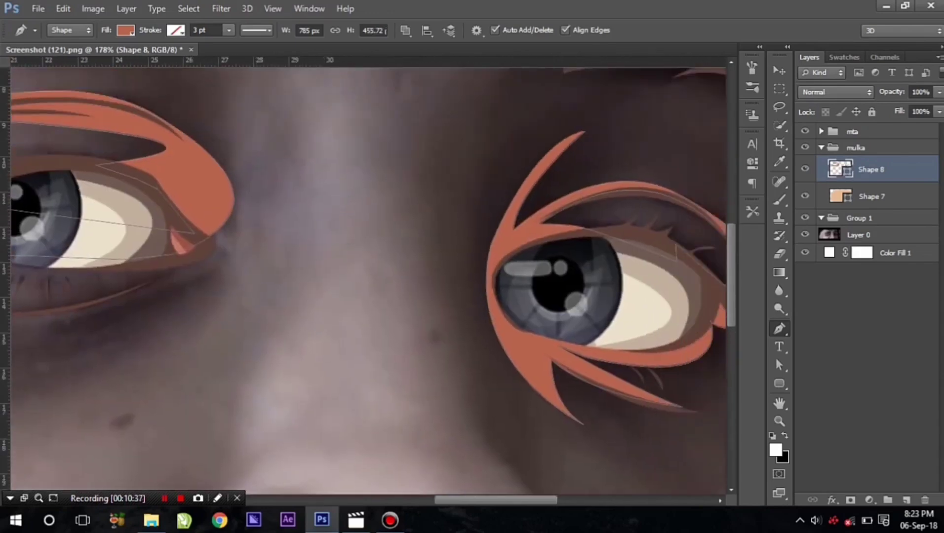
scroll(368, 280, "left", 5)
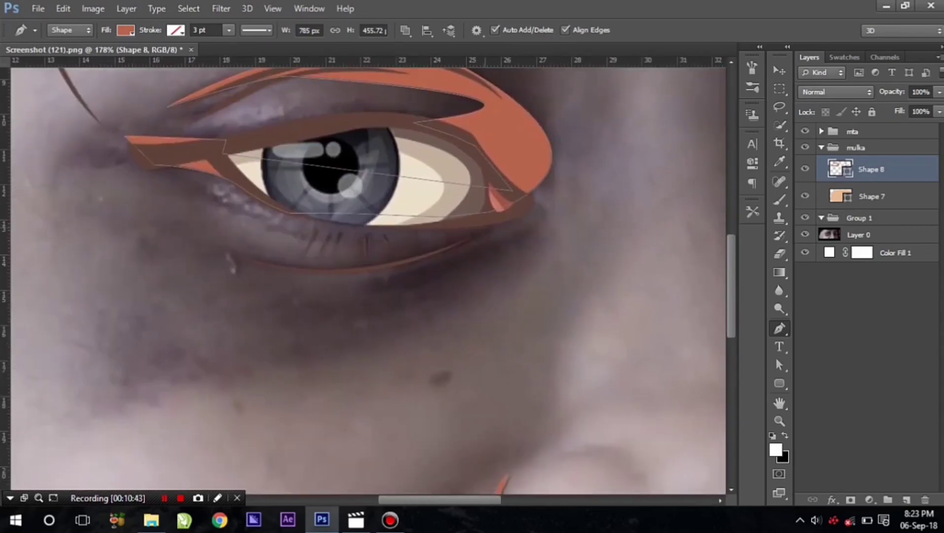
left_click_drag(222, 247, 105, 194)
left_click(222, 247, "alt")
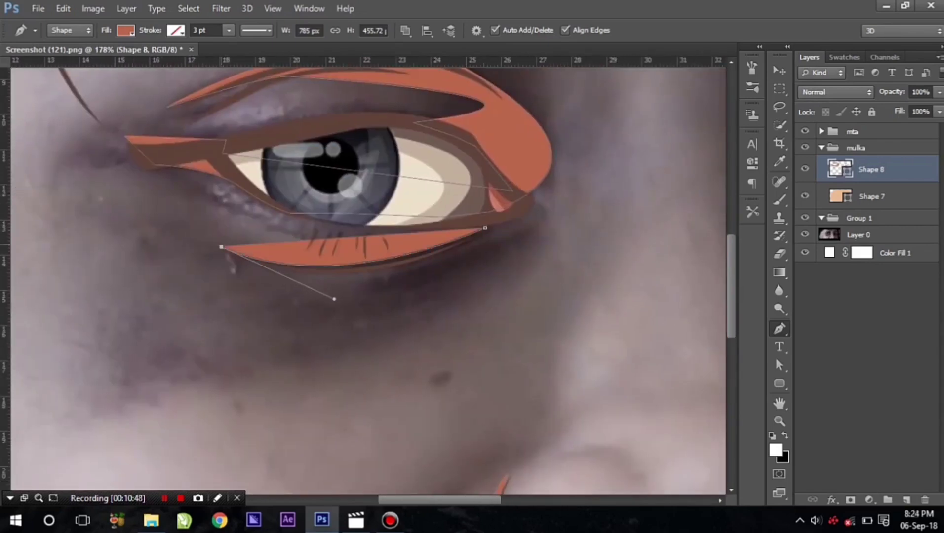
left_click_drag(425, 267, 312, 313)
key("Return")
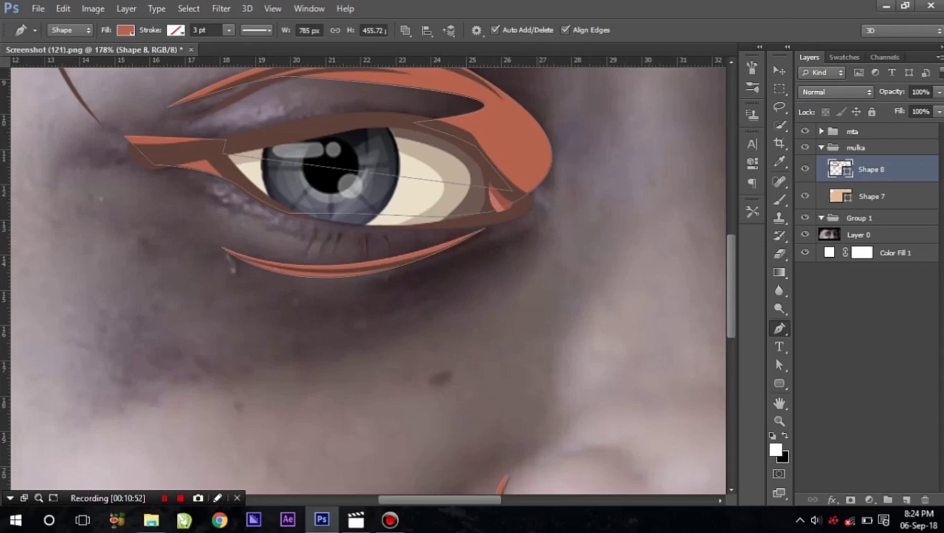
Begin a second shadow strip along the left eye's lower lid
left_click_drag(367, 280, 301, 285)
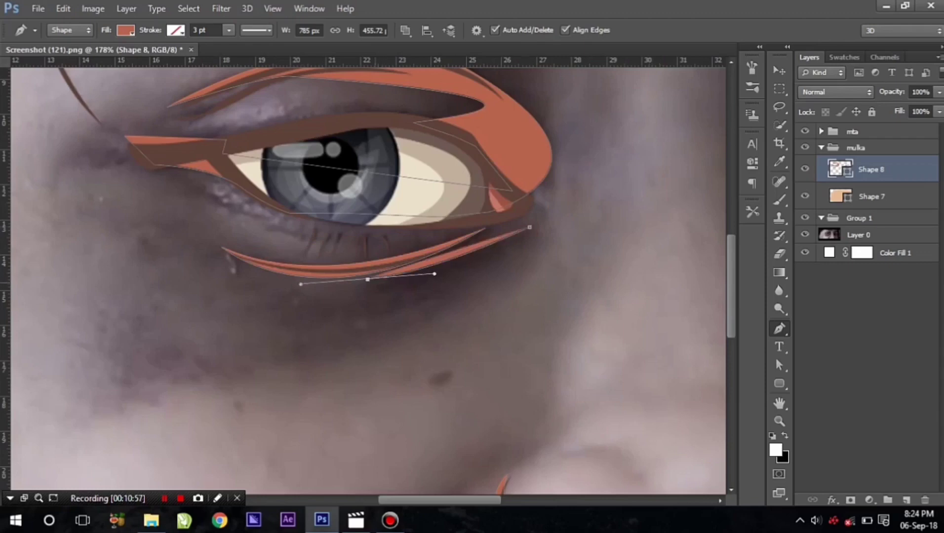
left_click(368, 280, "alt")
scroll(367, 276, "down", 3)
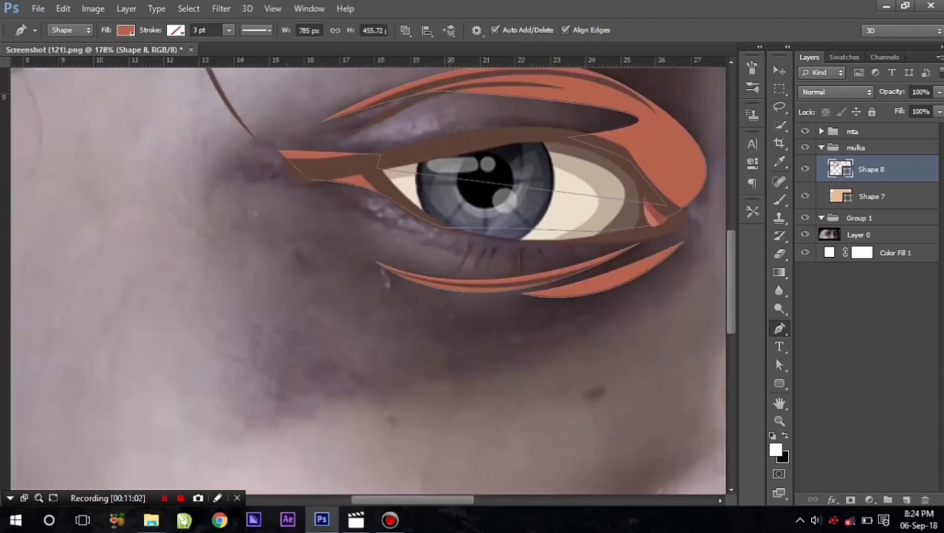
scroll(368, 277, "left", 5)
Add Shape 8 anchors along the left hair edge and back up it
left_click(192, 221)
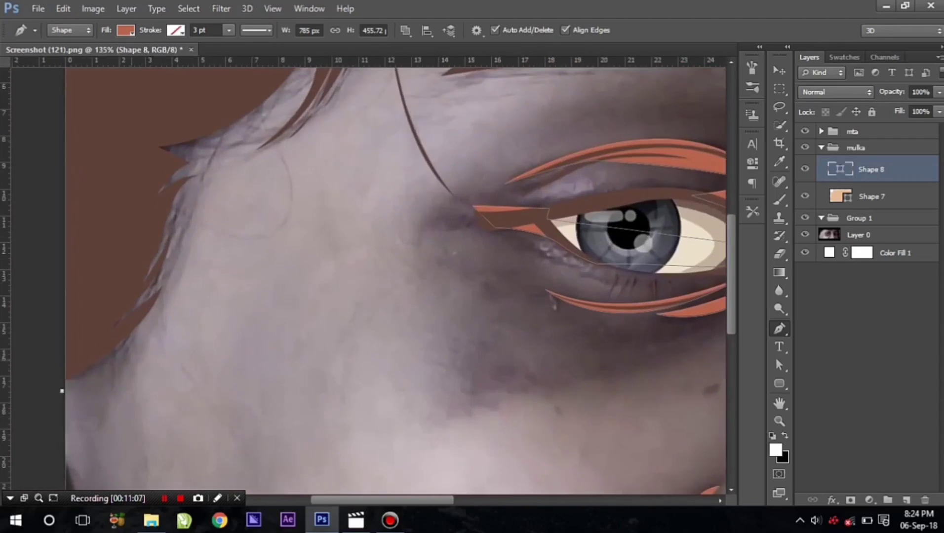
left_click(181, 263)
left_click(172, 305)
left_click(155, 278)
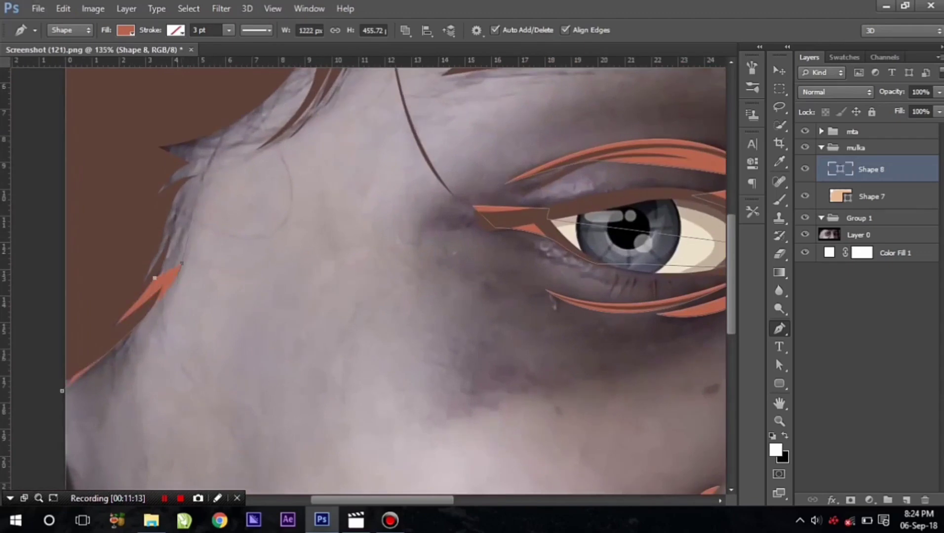
left_click(167, 227)
left_click(187, 195)
left_click(198, 173)
scroll(368, 282, "up", 3)
scroll(367, 282, "right", 2)
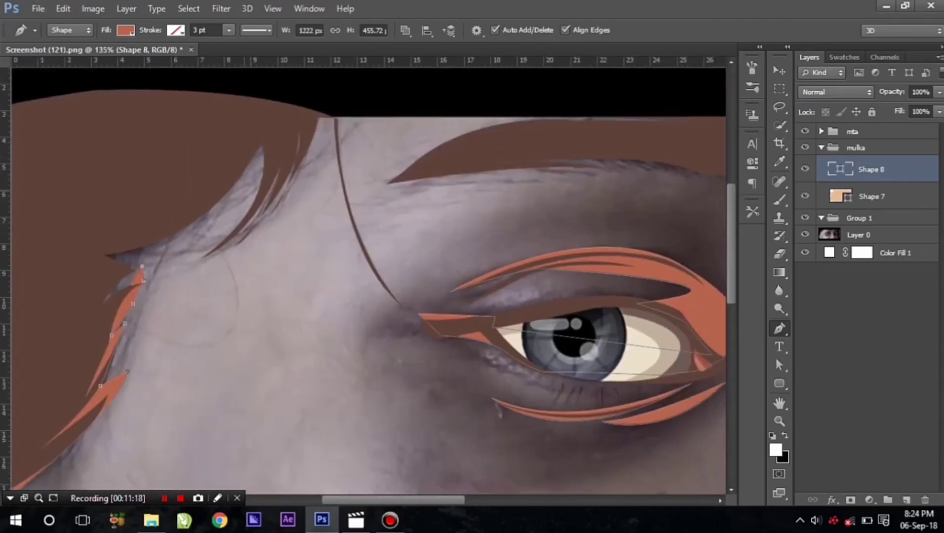
Extend Shape 8 as a sharp hair spike up the hairline to the top edge
left_click(266, 132)
left_click(203, 261)
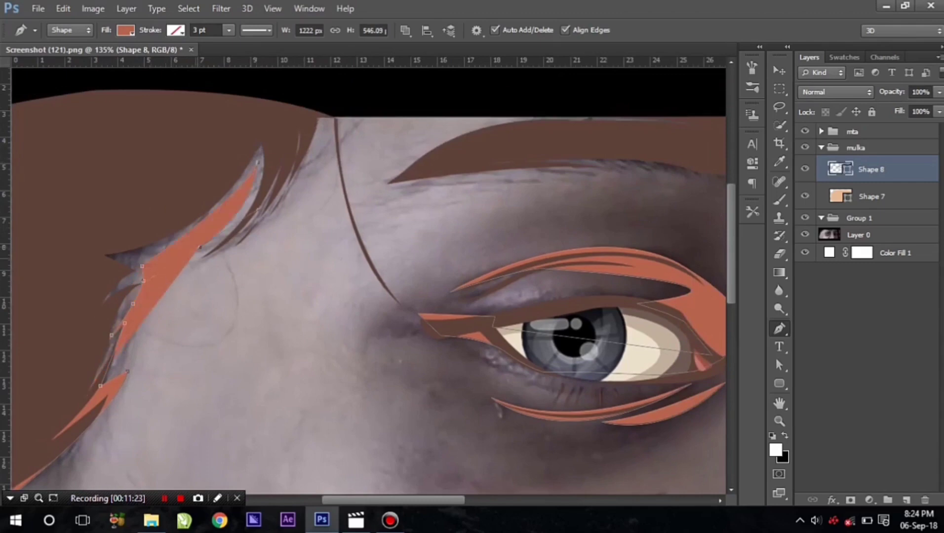
left_click(232, 253)
left_click_drag(325, 127, 330, 78)
left_click(326, 126, "alt")
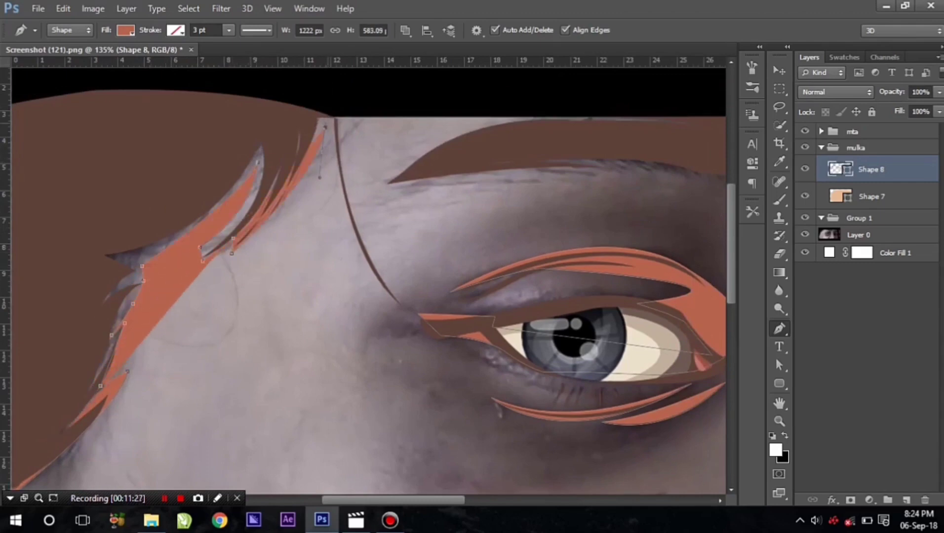
left_click(475, 95)
left_click_drag(474, 95, 344, 112)
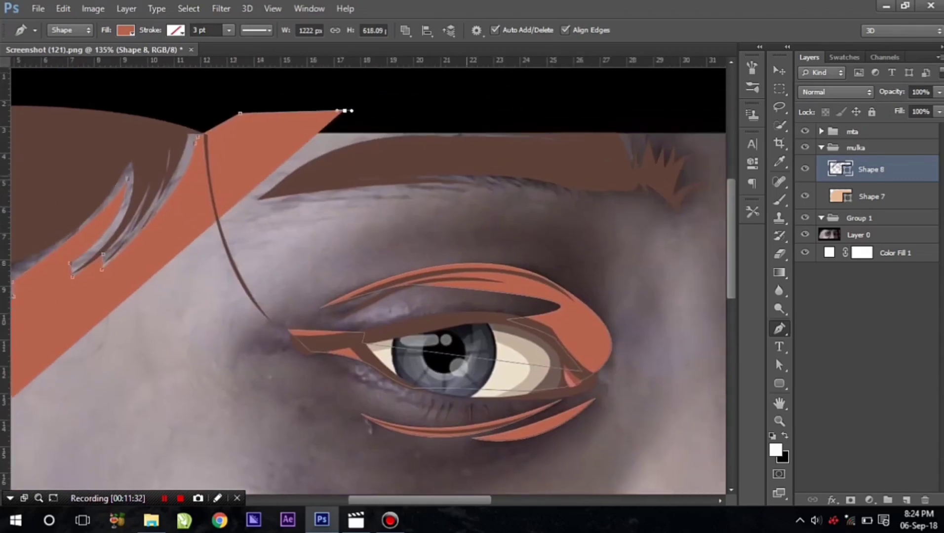
left_click(371, 126)
Extend Shape 8 across the brow area and curve it around the brow tail
left_click(393, 130)
left_click(331, 166)
left_click(265, 195)
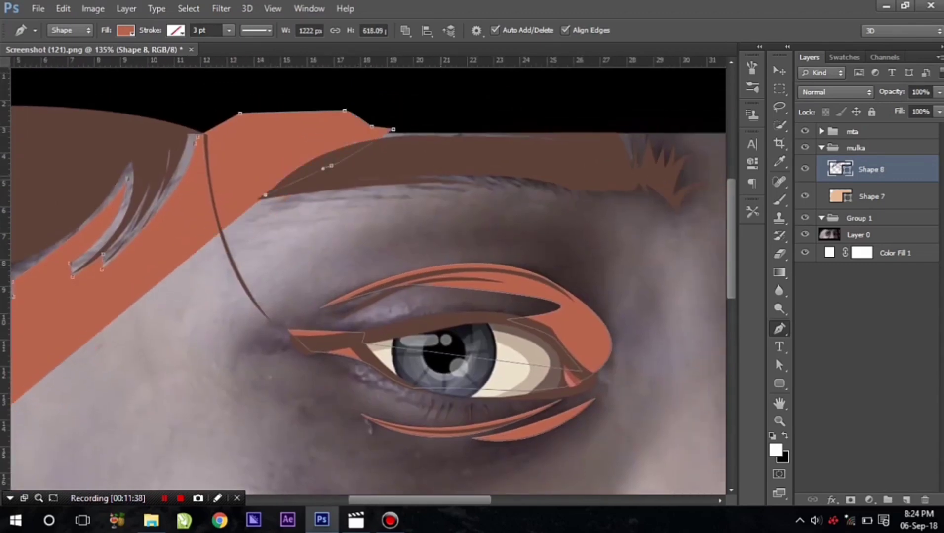
left_click(570, 188)
left_click(464, 184)
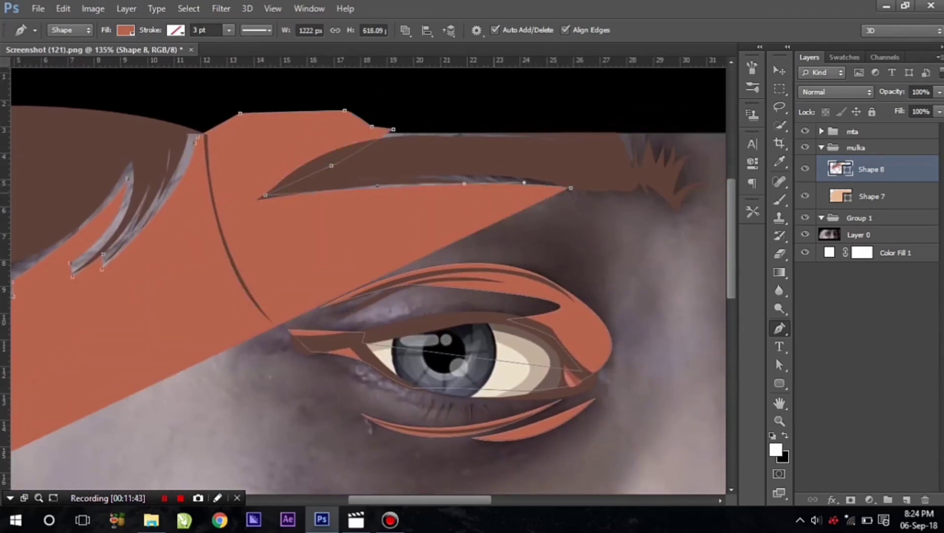
left_click(598, 198)
left_click(659, 205)
left_click(688, 216)
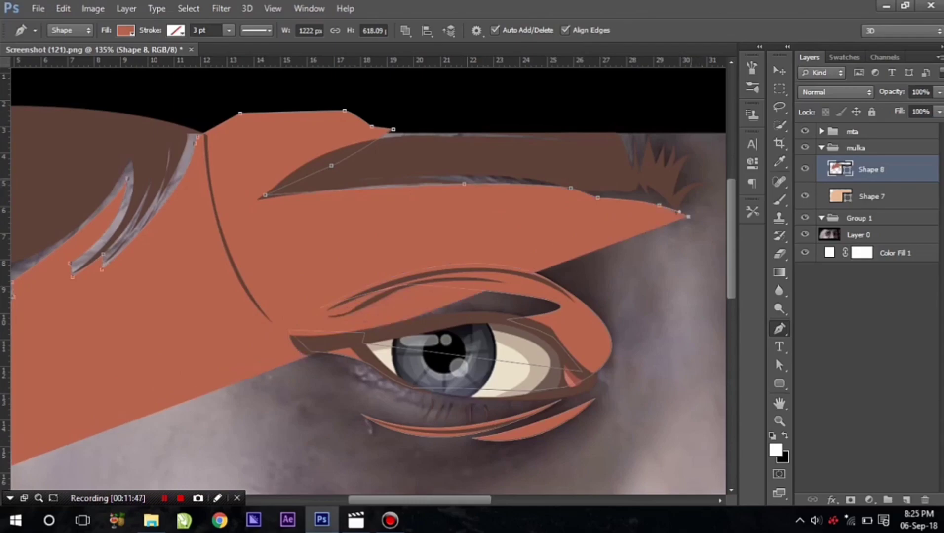
left_click_drag(656, 184, 691, 179)
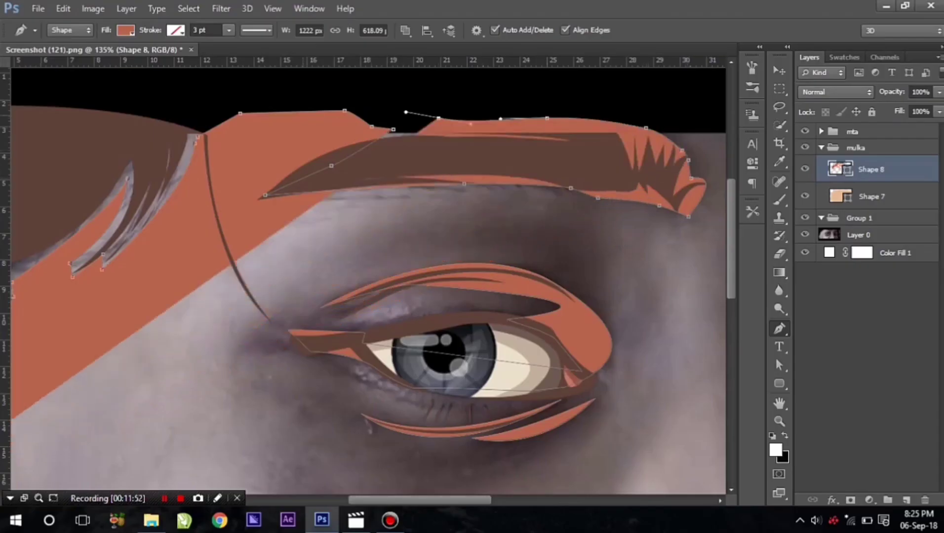
Trace the curved top and lower edge of the right eyebrow toward the hair
scroll(222, 168, "down", 5)
scroll(604, 184, "up", 1)
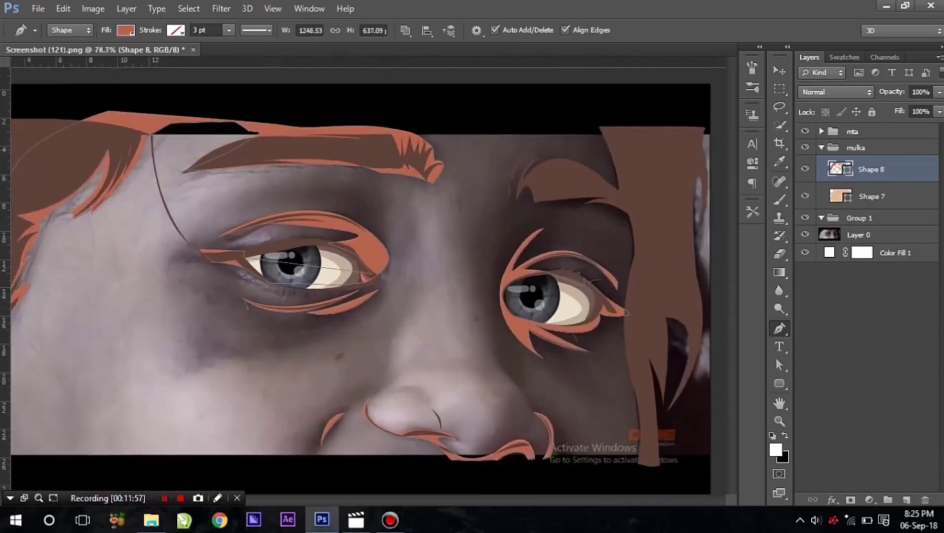
scroll(604, 184, "up", 2)
left_click_drag(586, 183, 586, 186)
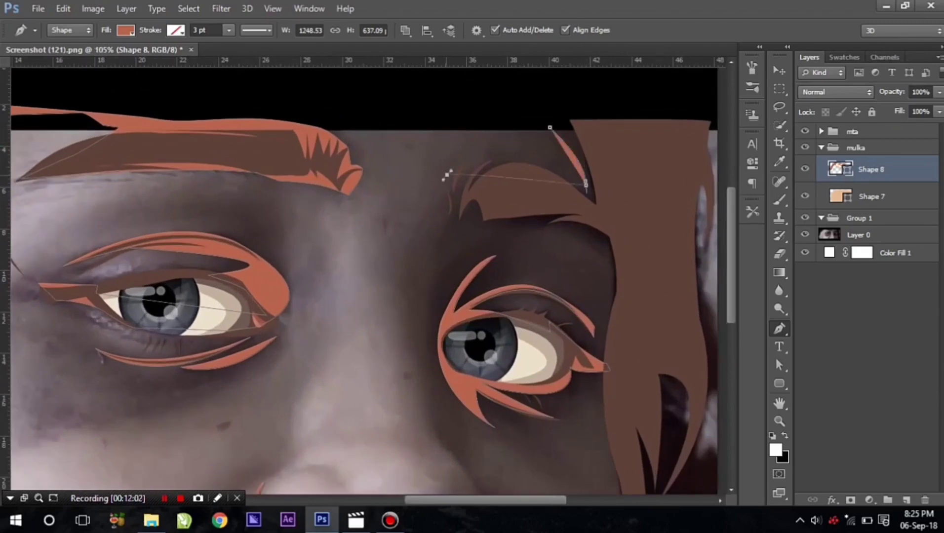
left_click_drag(447, 175, 373, 223)
left_click(454, 199)
left_click(454, 223)
left_click(492, 224)
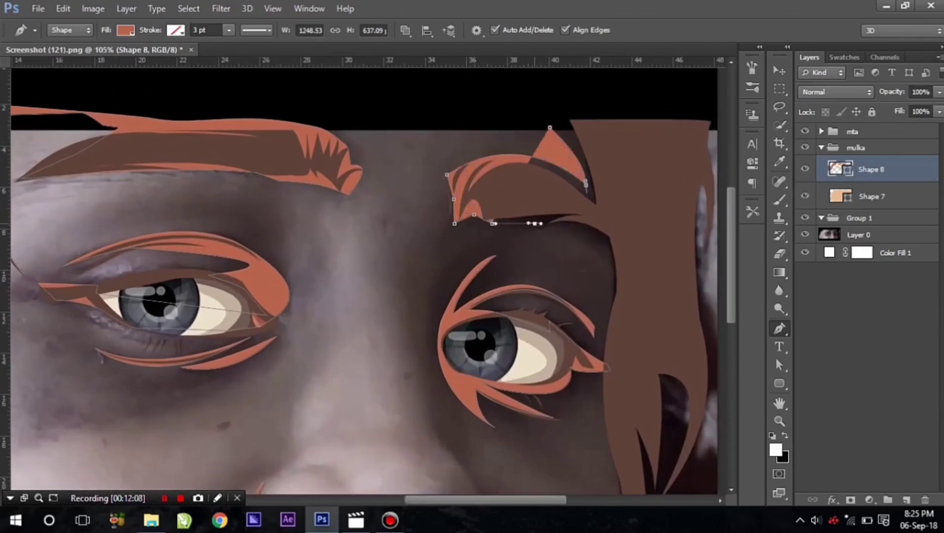
left_click(548, 224)
left_click(597, 244)
left_click(610, 265)
left_click(600, 323)
left_click(599, 347)
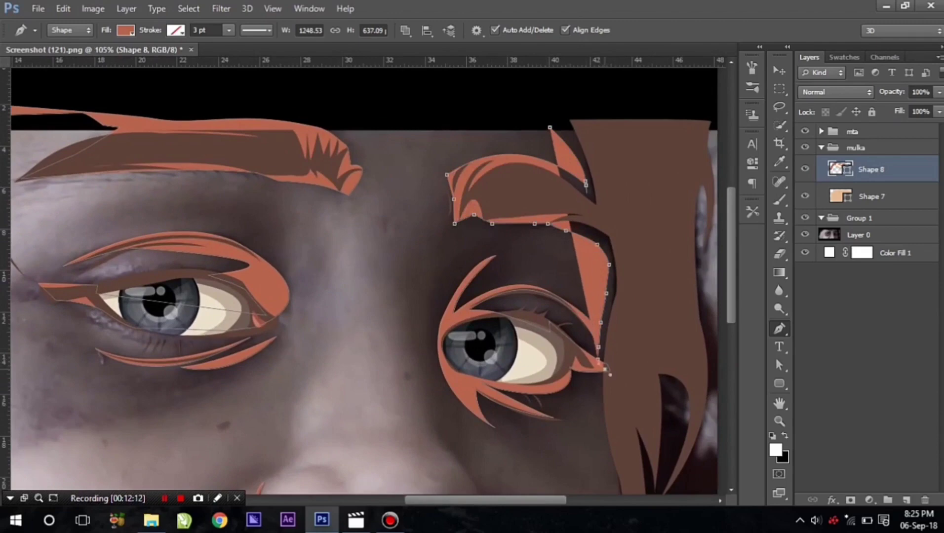
Trace the right hair strand down and back up, ending with a top peak
scroll(605, 369, "down", 2)
scroll(605, 369, "down", 1)
left_click(616, 359)
left_click(616, 395)
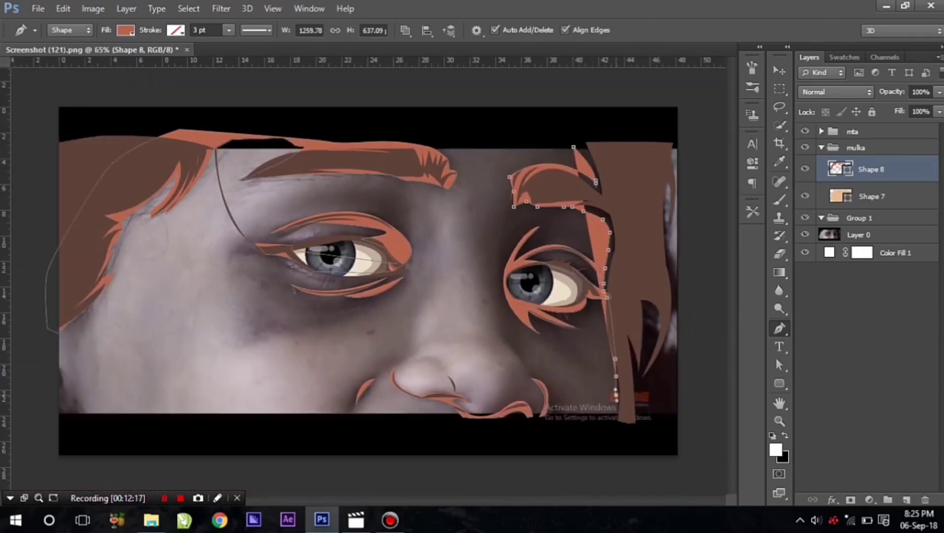
left_click(622, 421)
left_click(625, 328)
left_click(641, 241)
left_click(637, 159)
left_click(621, 123)
Preview the shapes without the face photo, then give Shape 8 a lighter orange fill
left_click(806, 234)
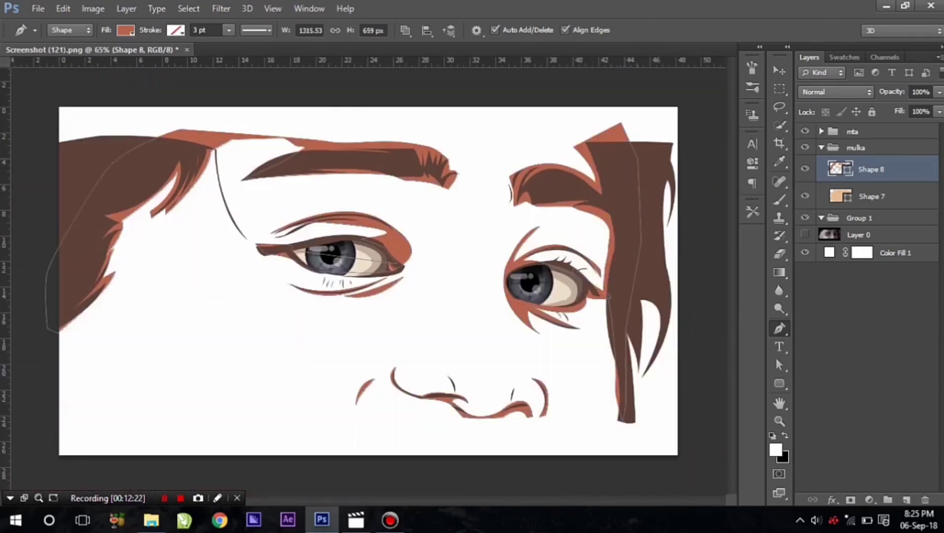
left_click(872, 196)
left_click(855, 148)
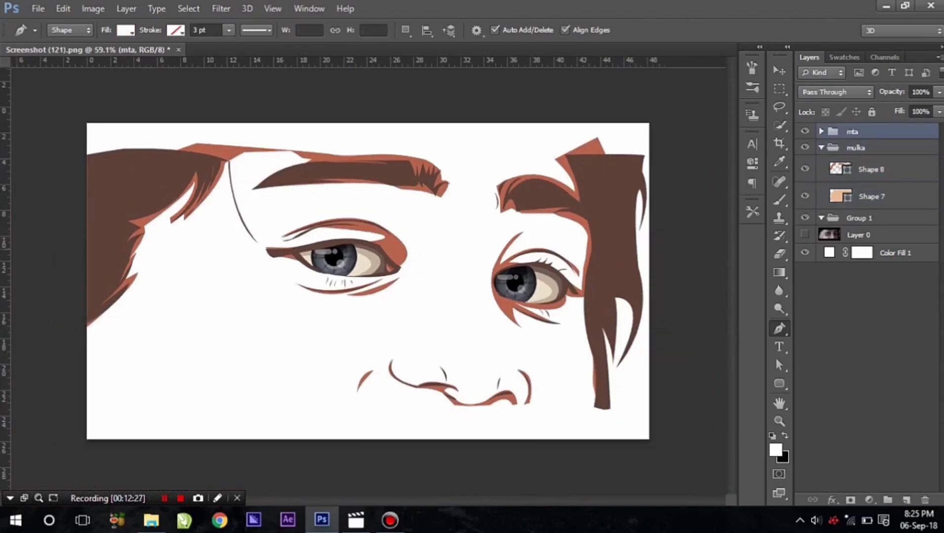
left_click(806, 234)
left_click(871, 169)
left_click(125, 30)
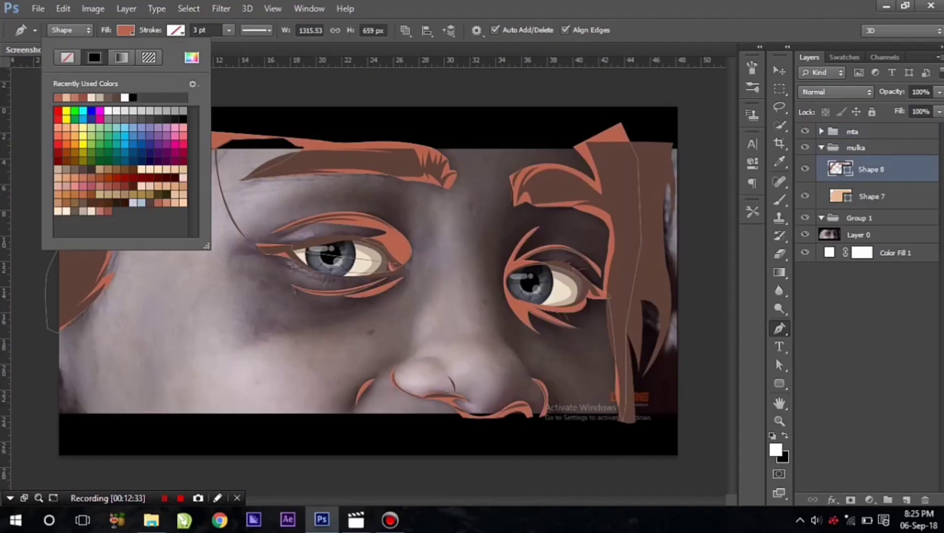
left_click(65, 98)
Reselect the mta group, then select the Shape 8 and Shape 7 layers in turn
left_click(853, 132)
scroll(312, 247, "up", 2)
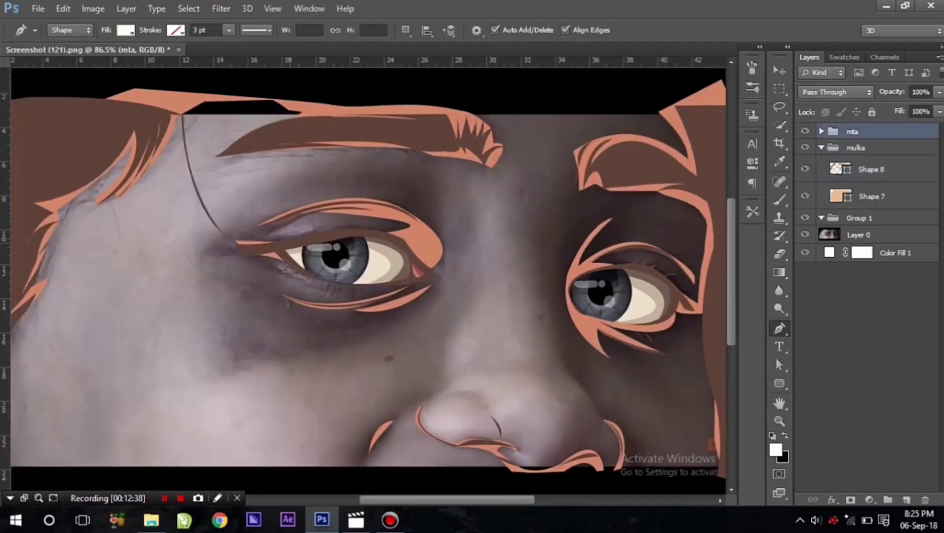
scroll(336, 188, "up", 1)
scroll(336, 188, "up", 1)
left_click(871, 169)
left_click(871, 196)
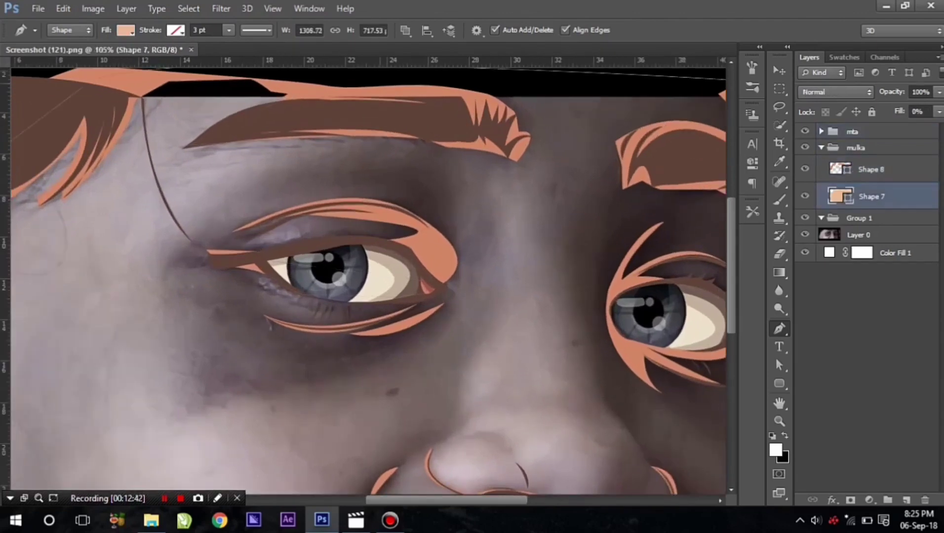
scroll(341, 247, "up", 1)
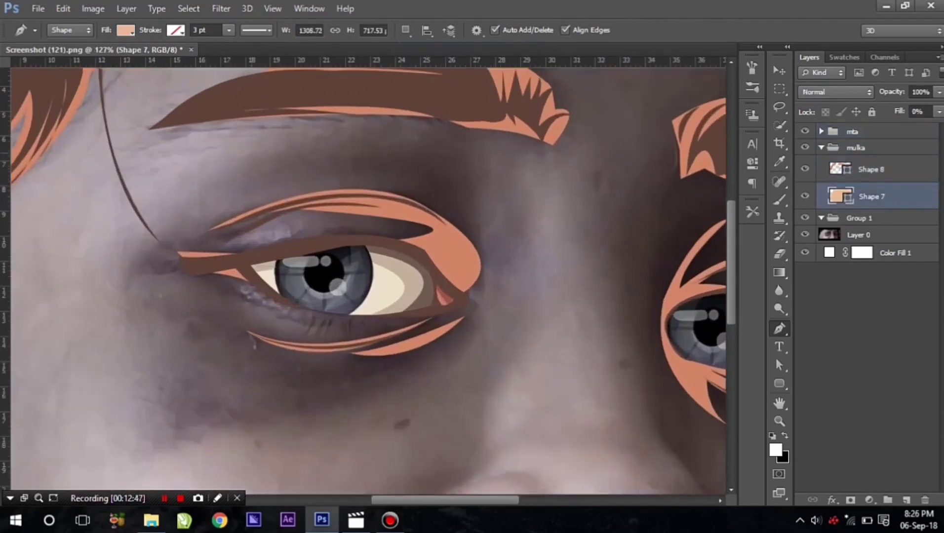
Start a 0%-fill shape above the left eye, curving past the outer corner and beneath it
left_click(220, 178)
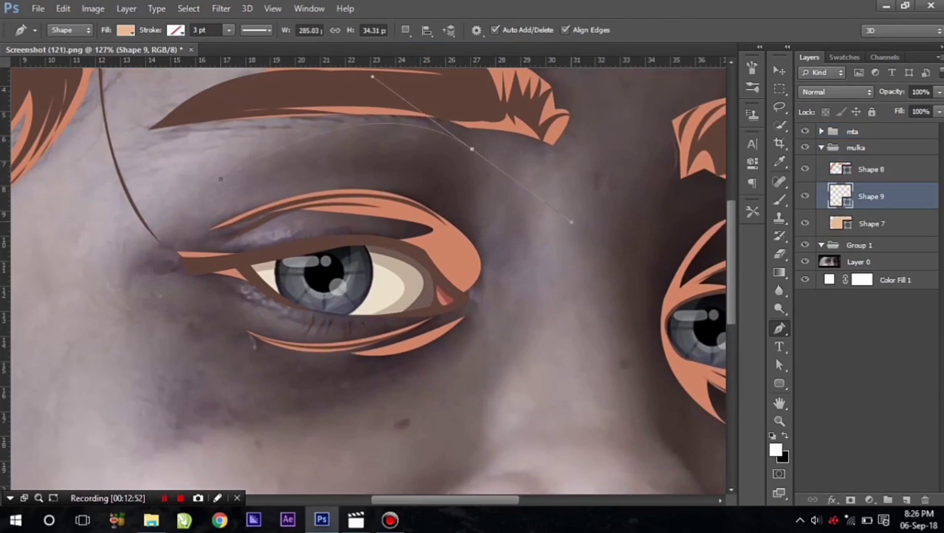
left_click_drag(471, 148, 581, 227)
key("Return")
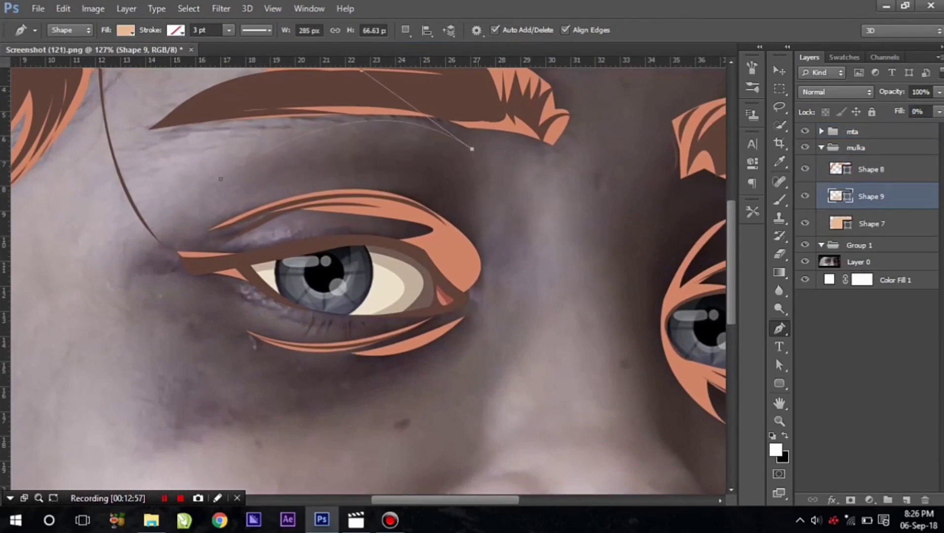
left_click(479, 285)
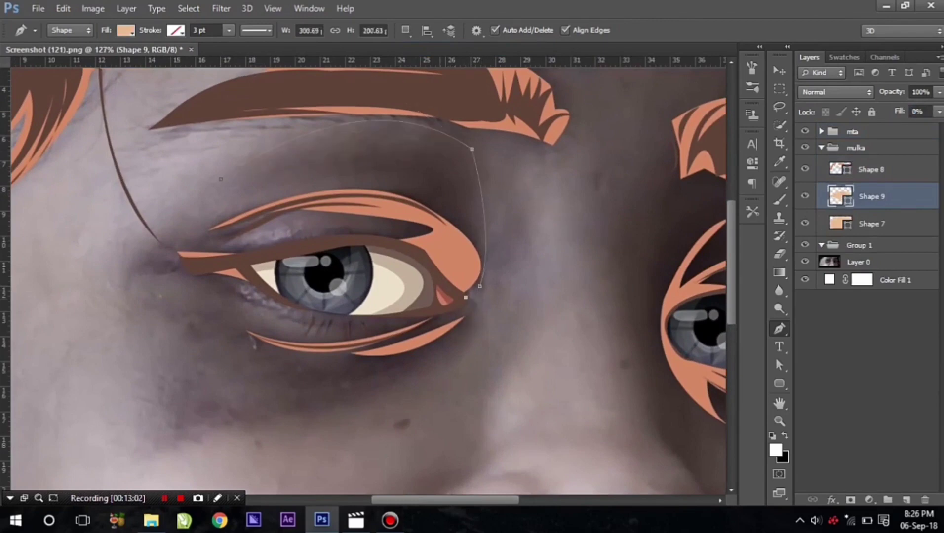
left_click_drag(350, 410, 281, 403)
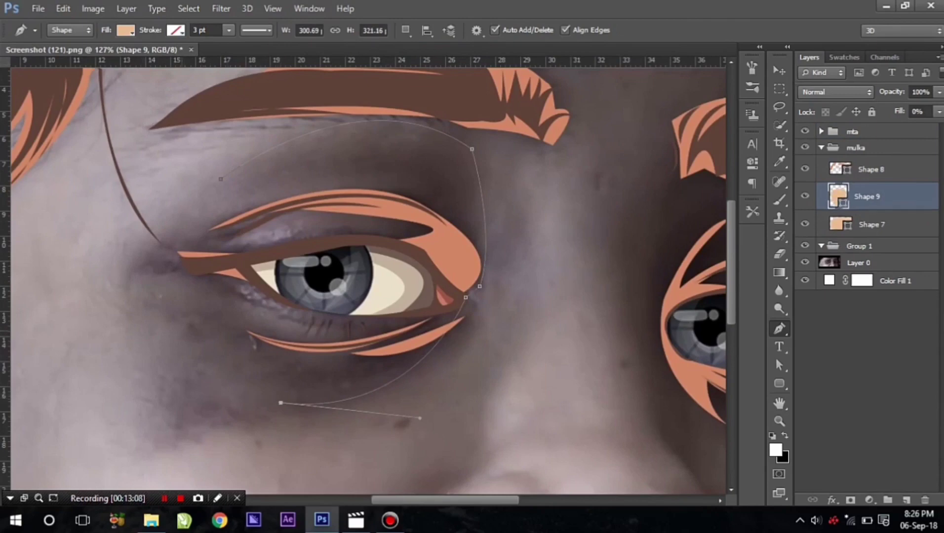
left_click(184, 321)
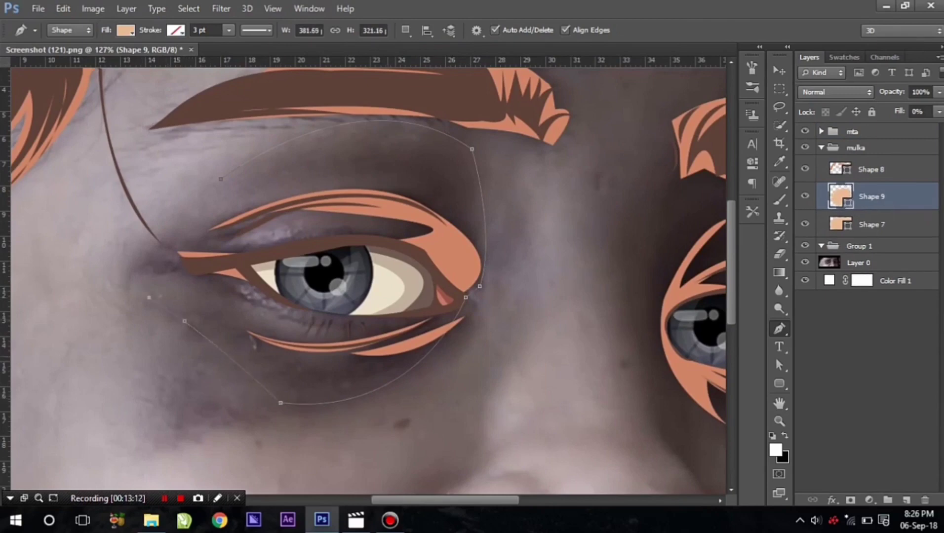
Curve the outline in at the inner eye corner and over the upper eyelid, undoing one misplaced point
left_click_drag(267, 395, 394, 349)
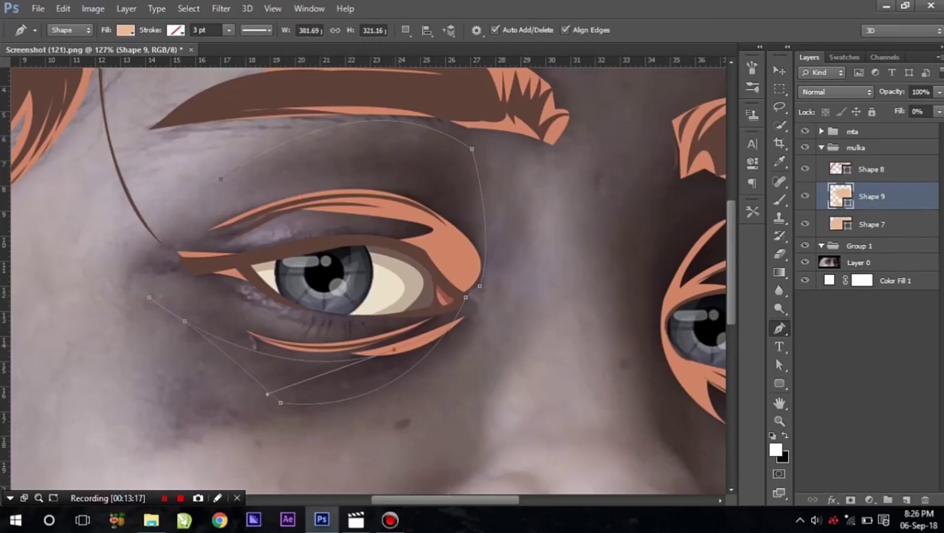
key("ctrl+z")
mouse_move(197, 268)
left_mouse_down()
mouse_move(261, 341)
mouse_move(131, 276)
left_mouse_up()
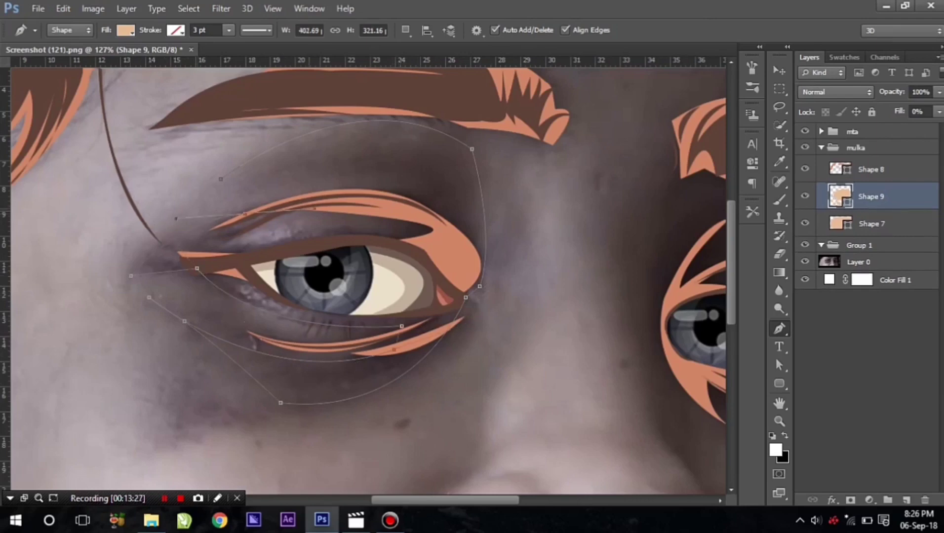
left_click_drag(306, 255, 393, 244)
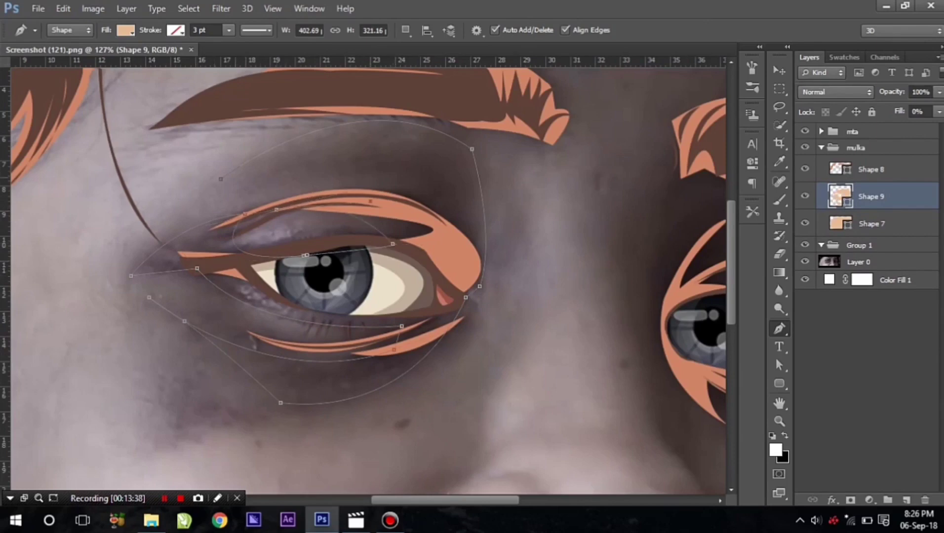
scroll(368, 276, "left", 2)
scroll(368, 276, "right", 5)
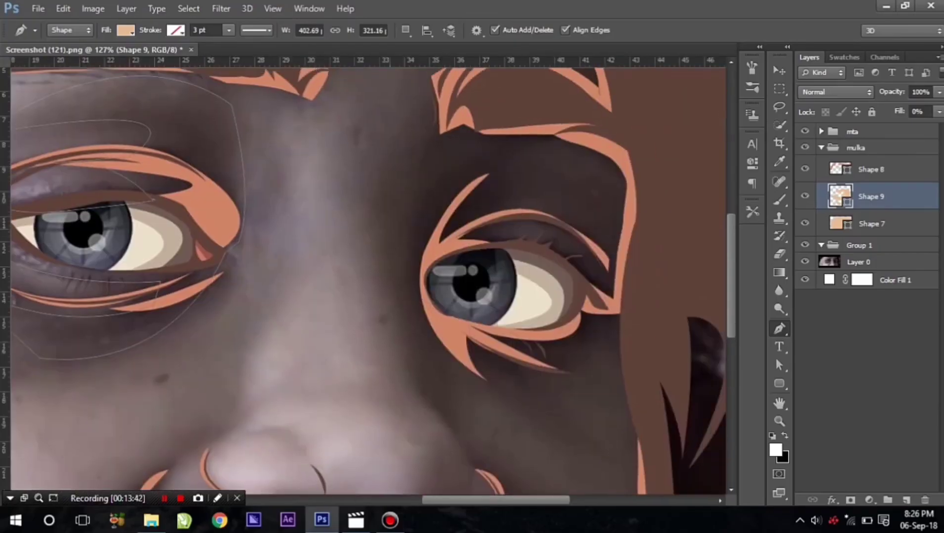
scroll(368, 277, "right", 2)
Set Shape 9 to combine new paths and start an outline beside the nose toward the right brow
left_click(406, 30)
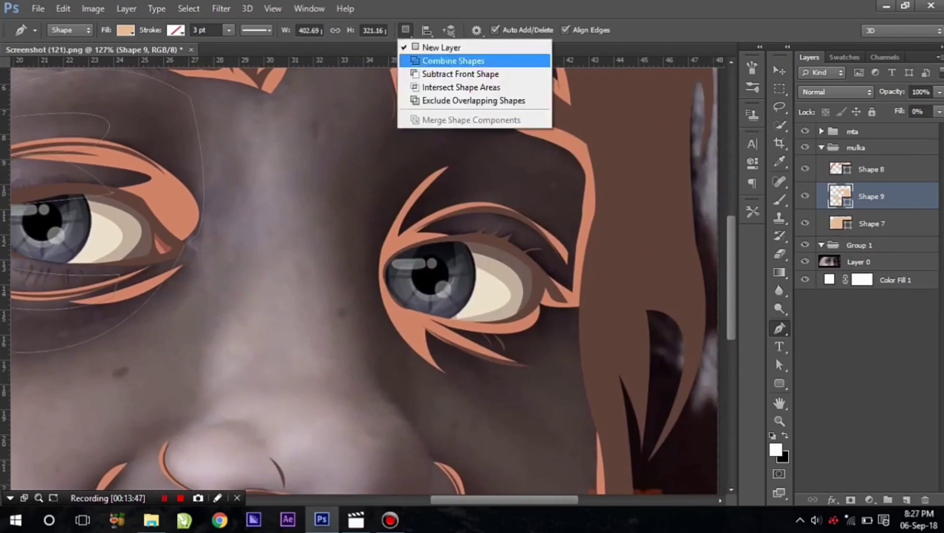
left_click(445, 61)
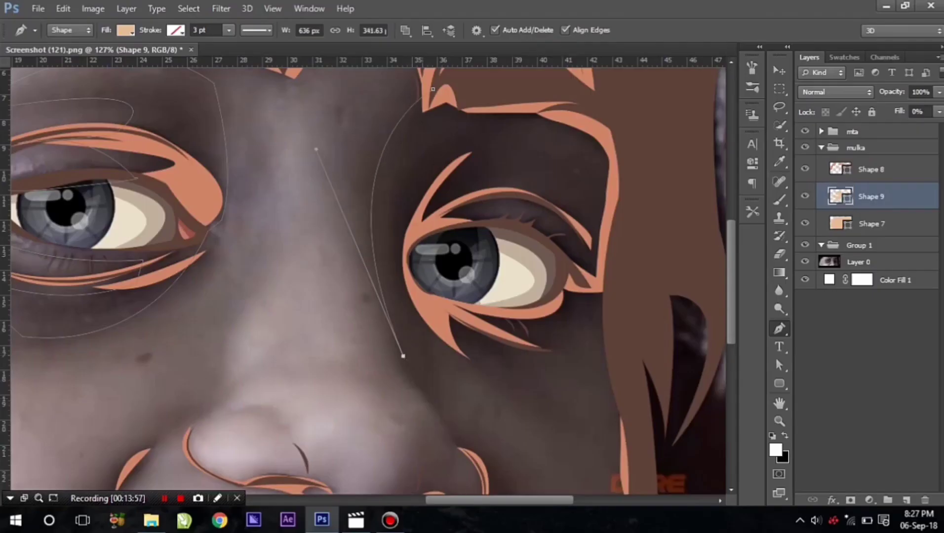
left_click_drag(445, 424, 489, 465)
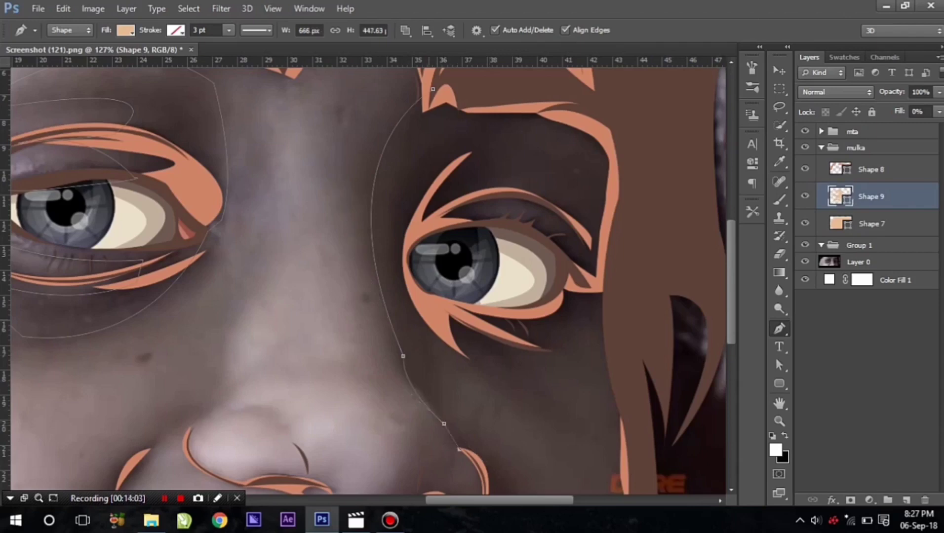
left_click_drag(429, 304, 450, 275)
left_click(479, 368)
left_click(461, 332)
Trace the right eye's lower lid, outer corner and upper eyelid, looping up around the brow
left_click_drag(540, 350, 556, 345)
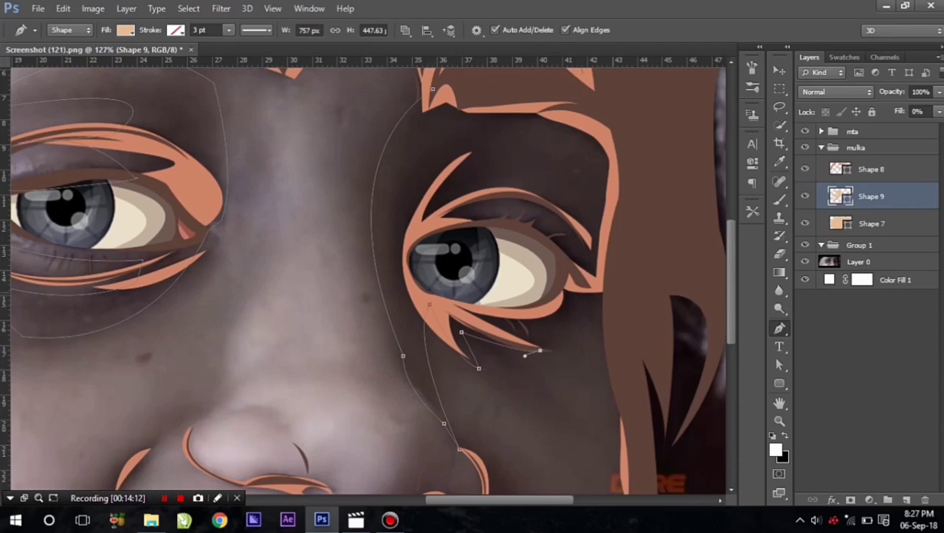
left_click_drag(607, 291, 651, 268)
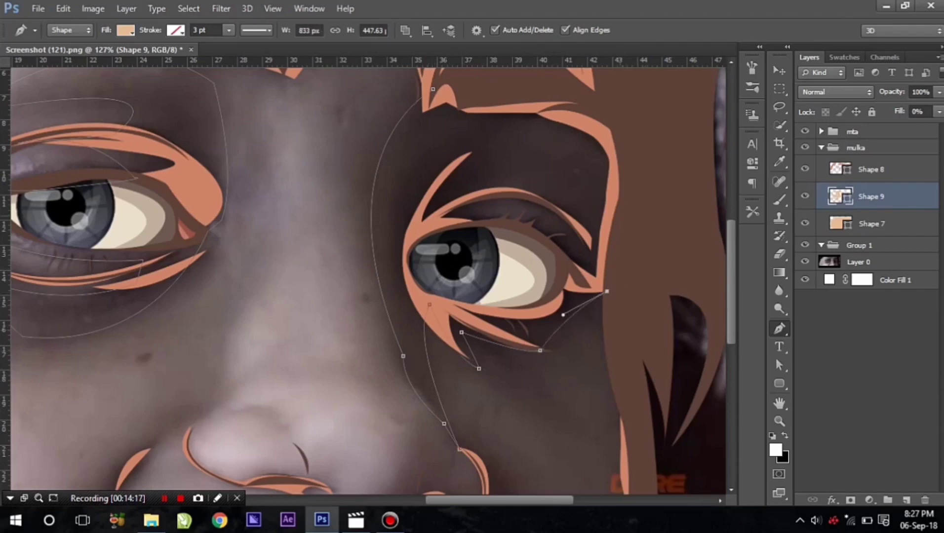
left_click(527, 198)
left_click_drag(530, 233, 563, 234)
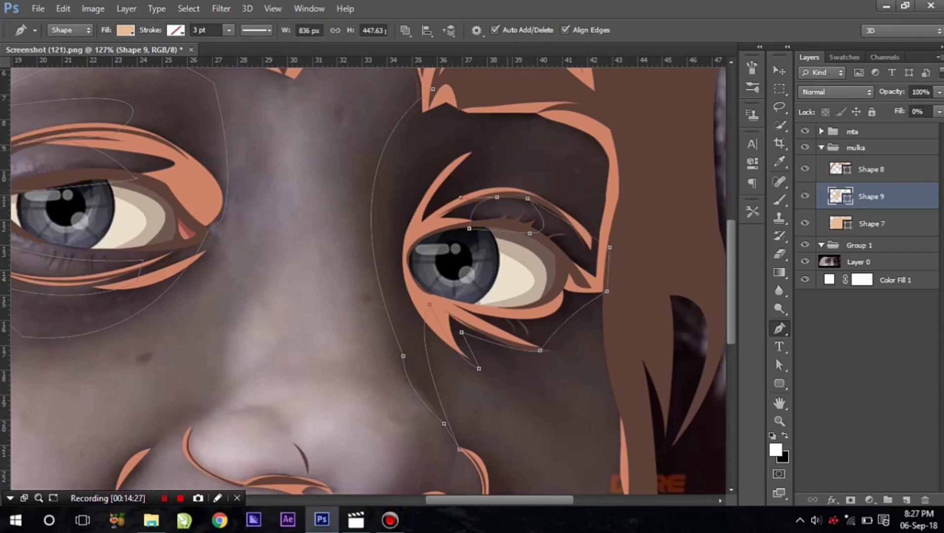
left_click_drag(607, 173, 652, 228)
left_click_drag(662, 118, 642, 86)
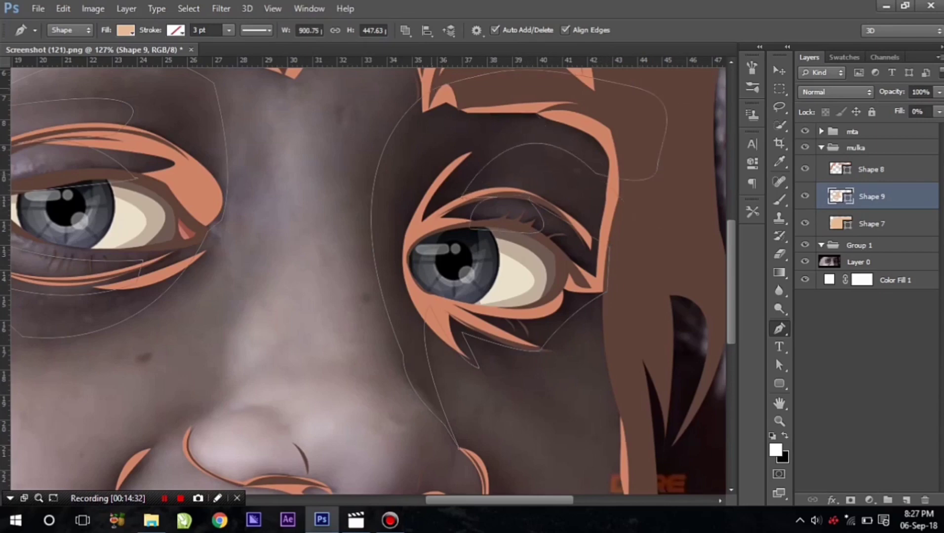
scroll(706, 311, "down", 2)
left_click(125, 30)
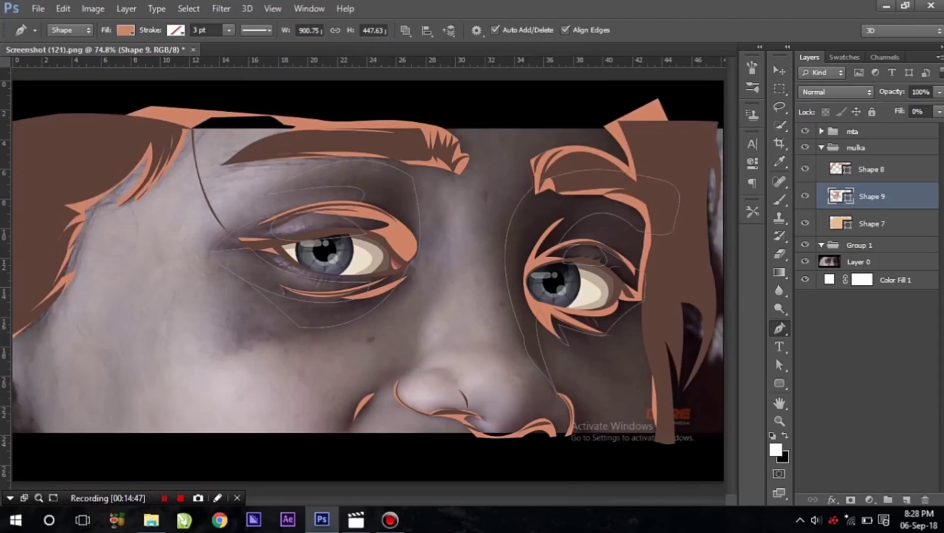
left_click(872, 169)
Check Shape 8's fill colour, then set Shape 9's layer fill to 100%
double_click(839, 169)
left_click(928, 244)
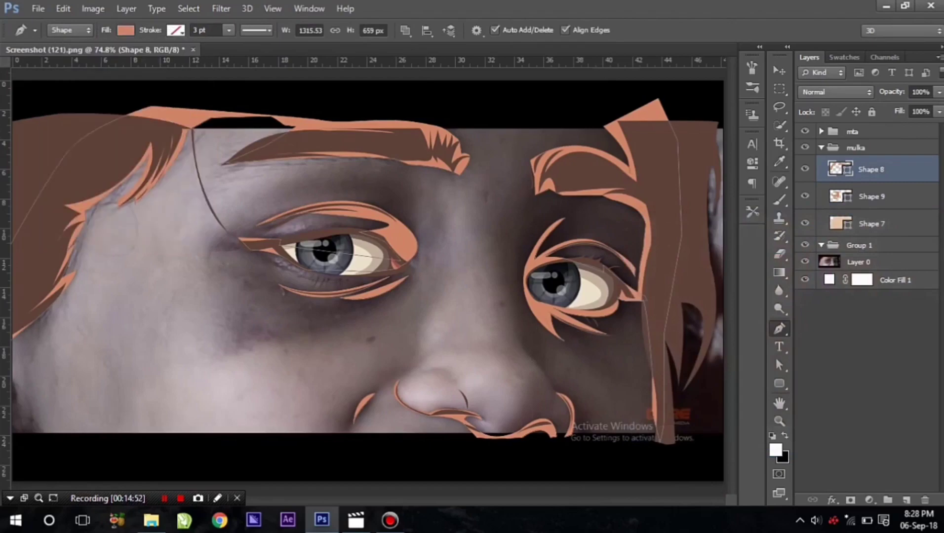
left_click(125, 30)
left_click(871, 197)
left_click(920, 111)
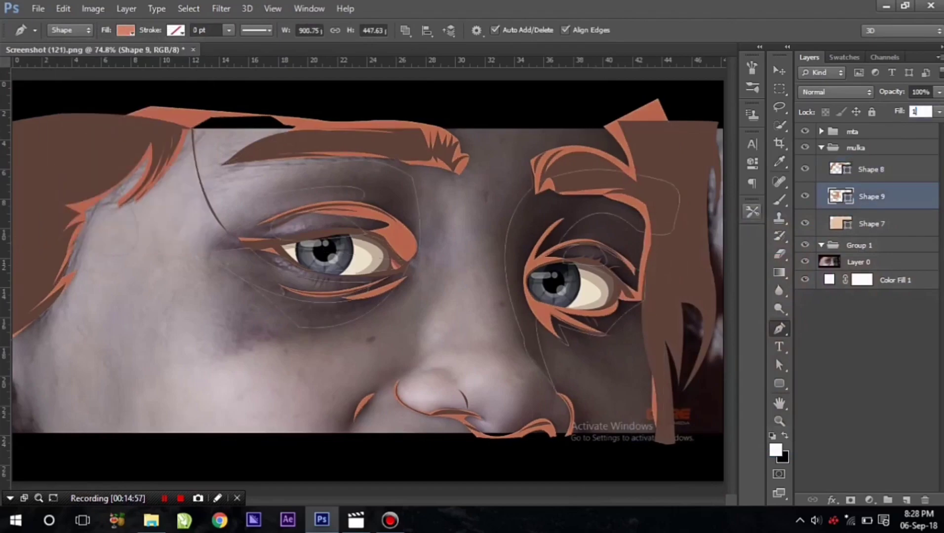
type("00")
key("Return")
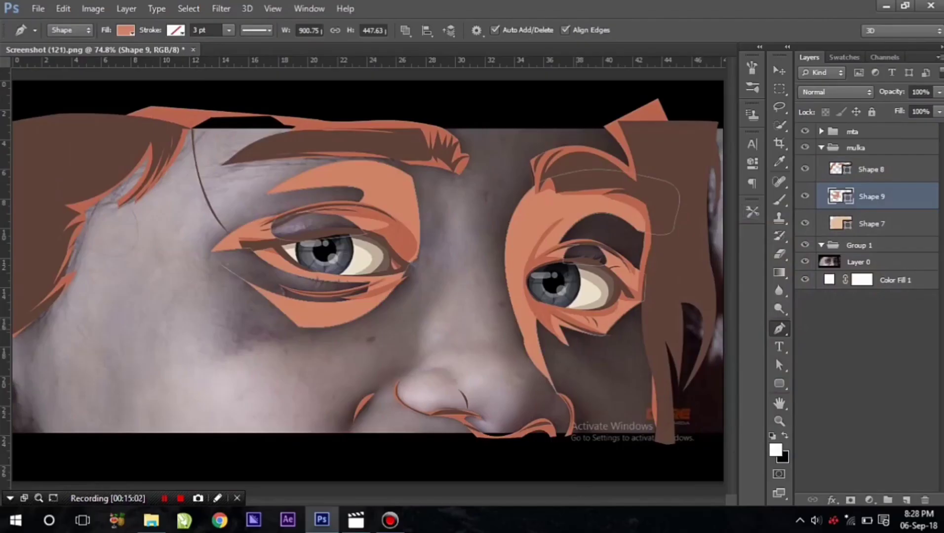
Extend the Shape 9 shadow from the left brow down and along the left cheek
scroll(76, 251, "up", 1)
left_click(209, 113)
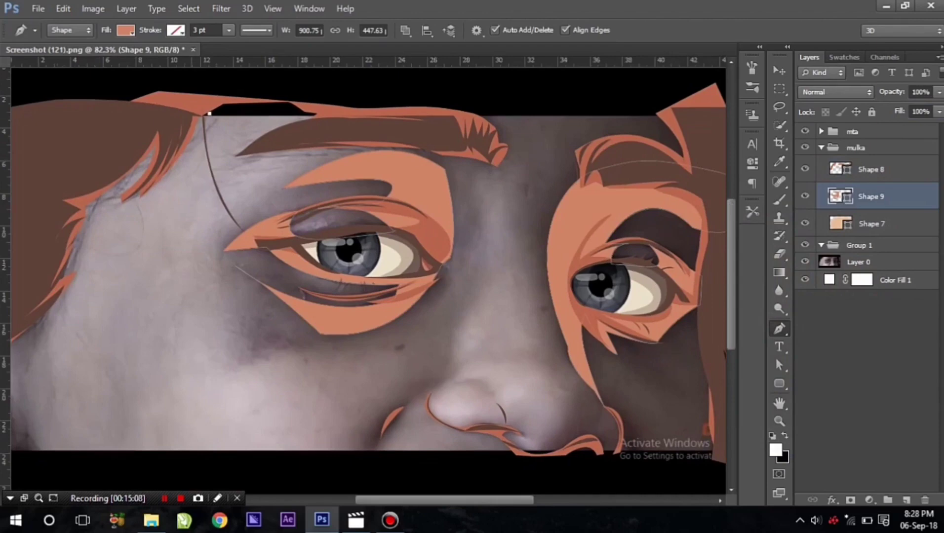
left_click_drag(106, 207, 182, 193)
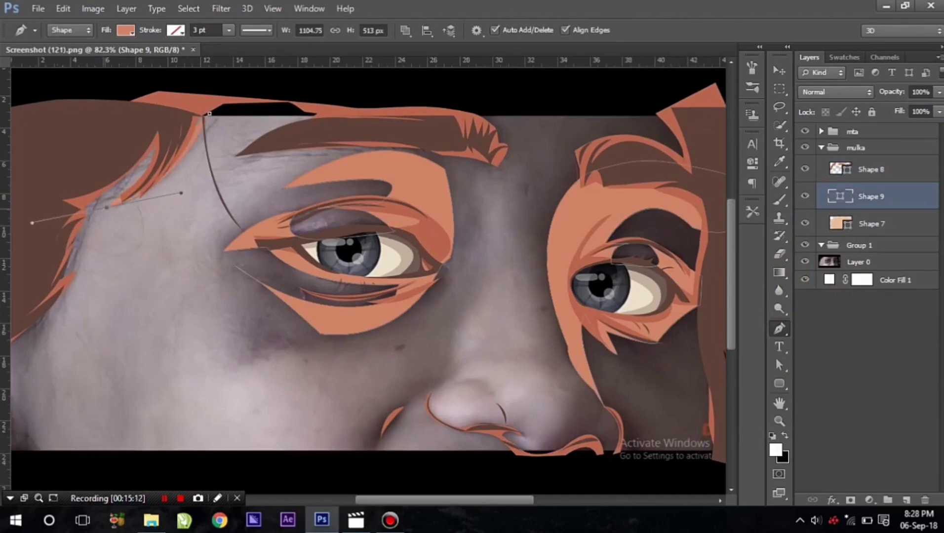
left_click(123, 178)
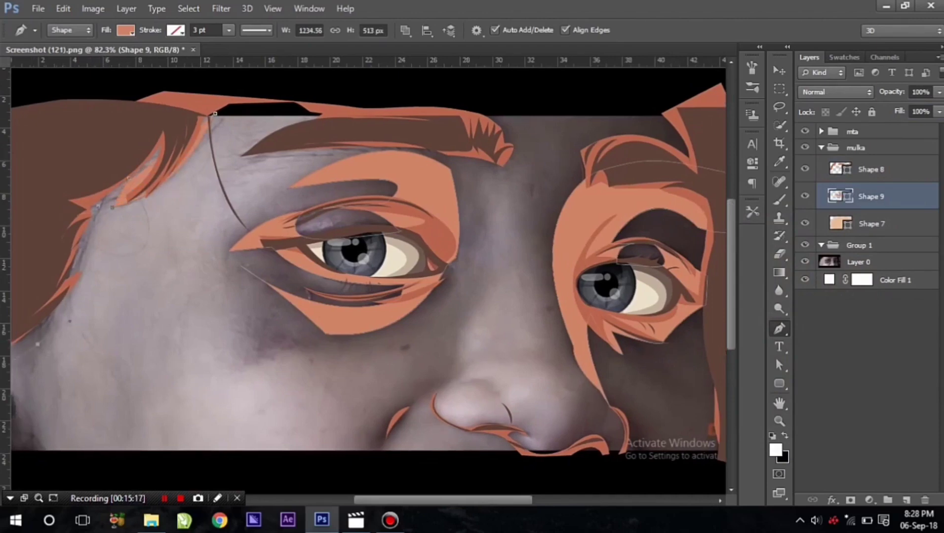
scroll(346, 247, "left", 3)
left_click_drag(123, 344, 200, 302)
left_click_drag(88, 274, 90, 212)
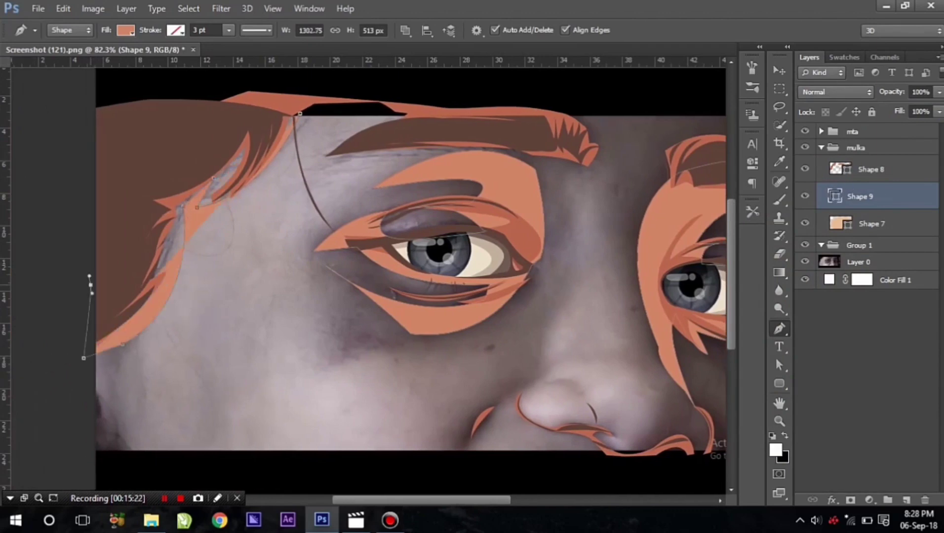
left_click(116, 144)
scroll(368, 277, "right", 4)
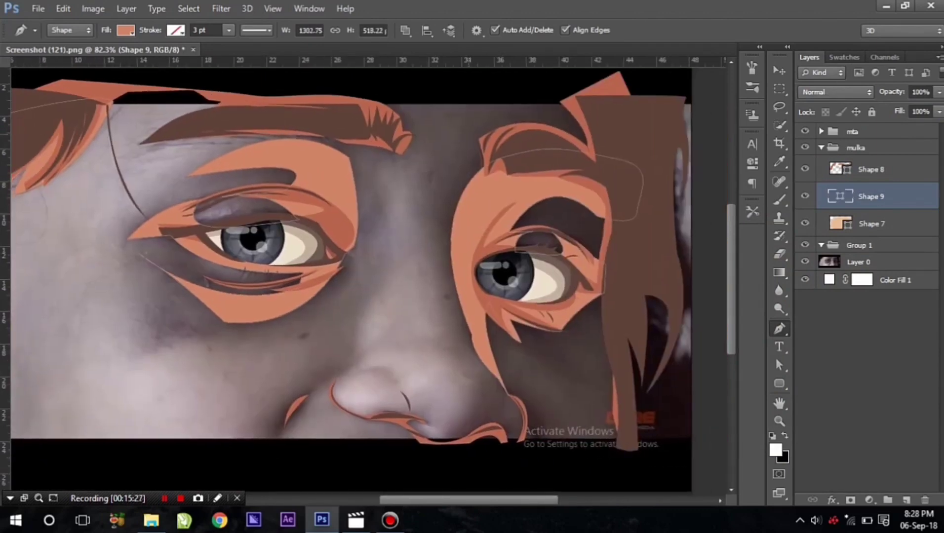
Add shadow above the right eye and curving down beside the nose, then finish the path
left_click(541, 125)
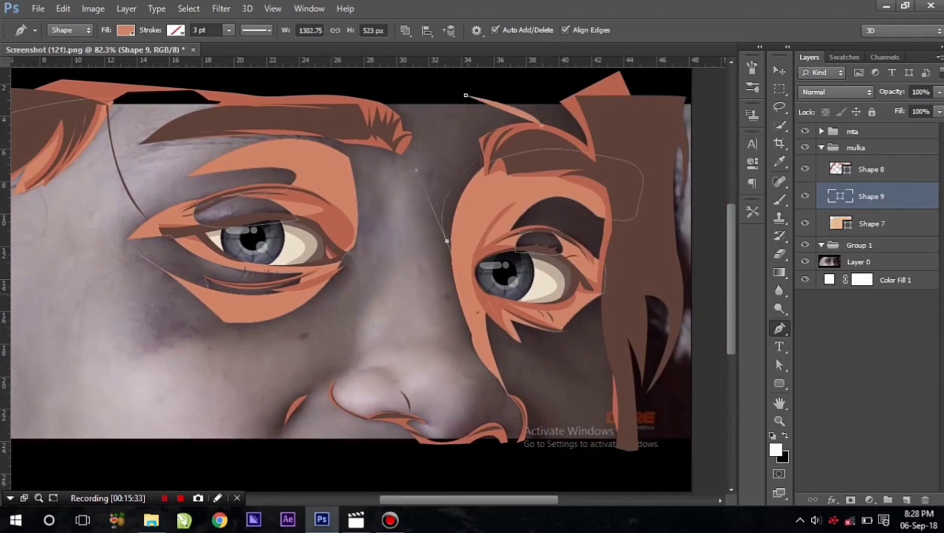
left_click_drag(447, 241, 480, 370)
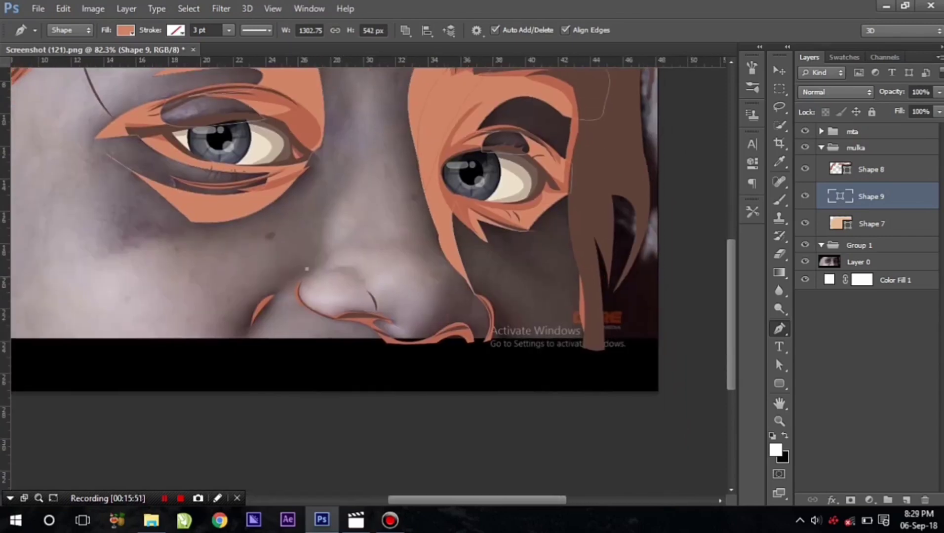
left_click_drag(241, 336, 247, 381)
key("Return")
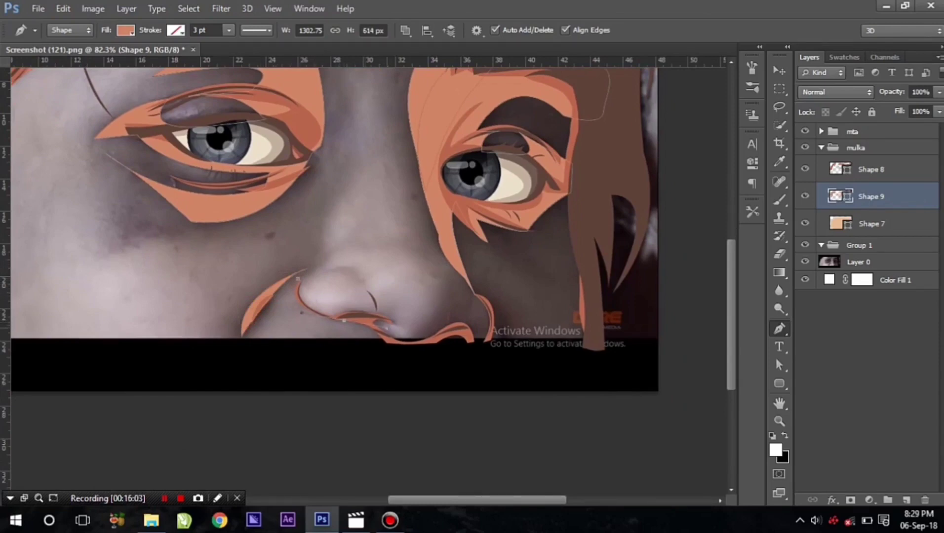
Add Shape 9 shading under the nose and up the right nostril, closing it smoothly
left_click(380, 344)
left_click(403, 363)
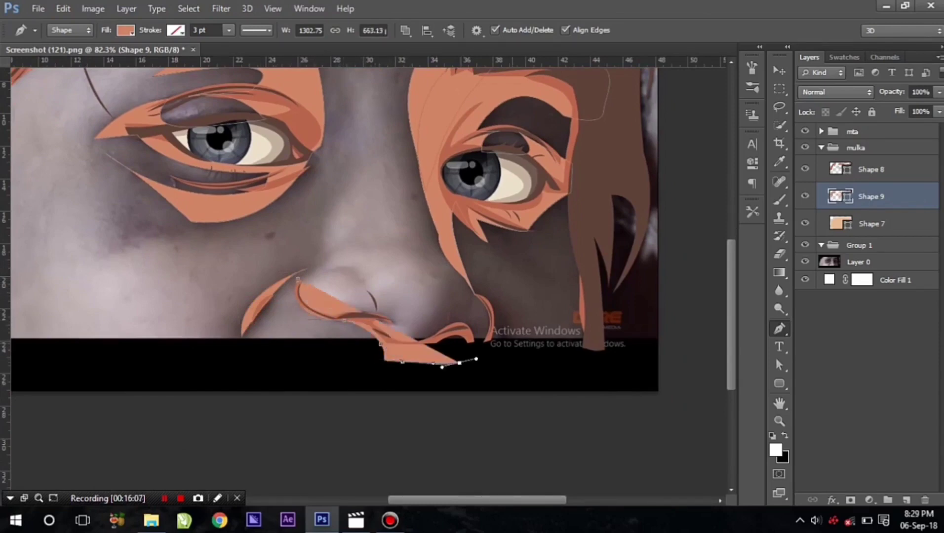
left_click_drag(460, 363, 515, 343)
mouse_move(476, 284)
left_mouse_down()
mouse_move(503, 296)
mouse_move(454, 288)
left_mouse_up()
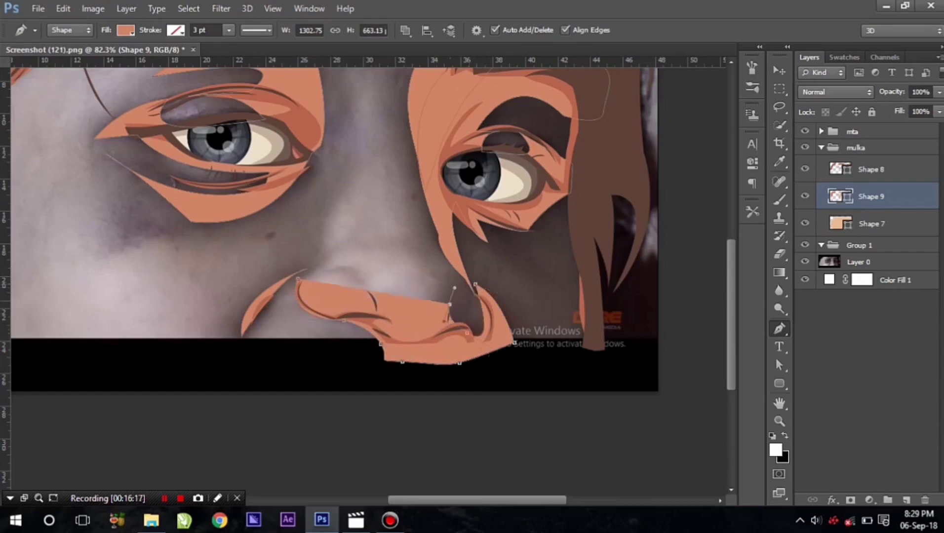
left_click_drag(374, 316, 431, 373)
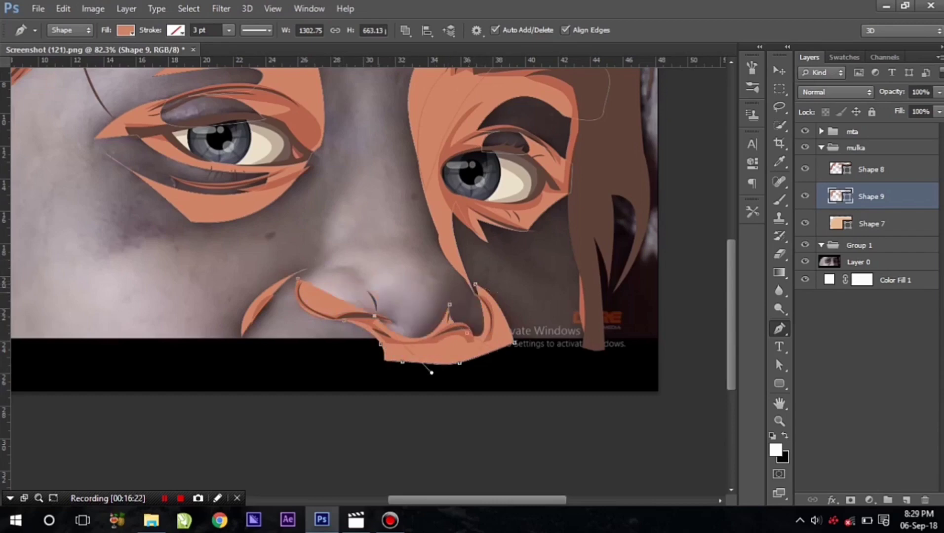
left_click_drag(368, 285, 381, 295)
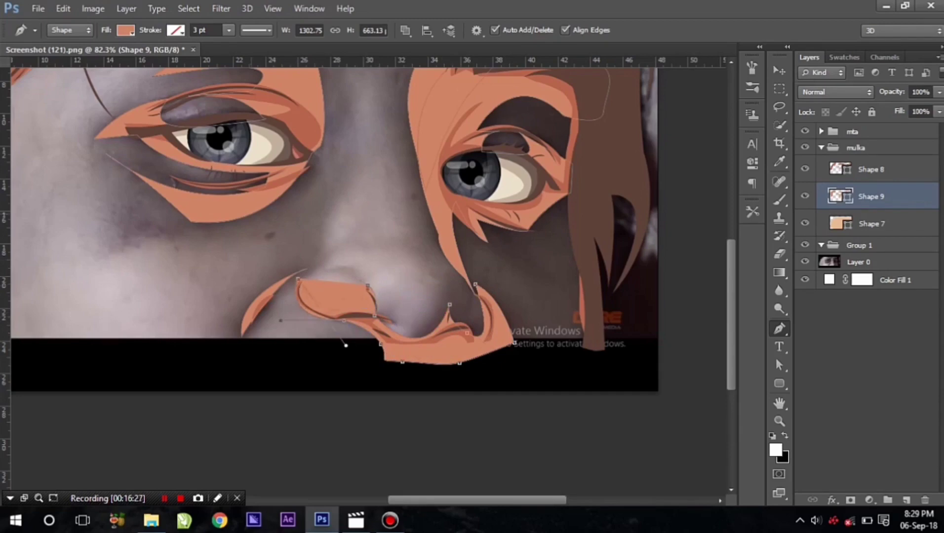
key("Return")
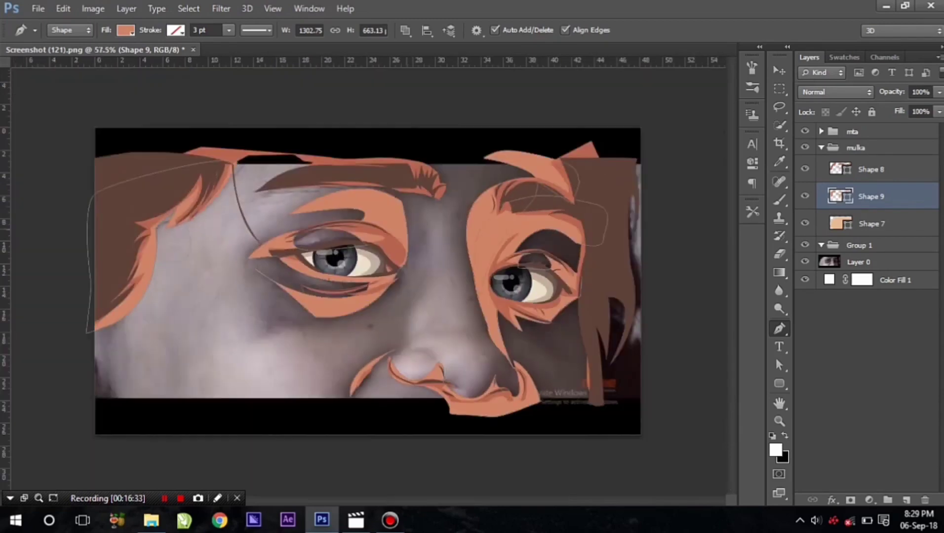
type("1")
Hide the skin-coloured Shape 7 layer, select it, and check the path combination setting
key("Return")
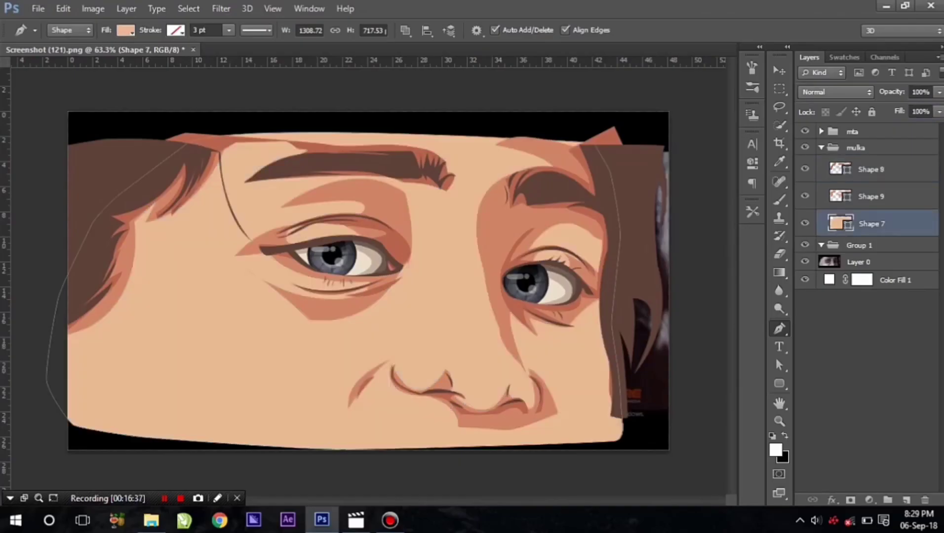
key("alt+bracketright")
key("alt+bracketright")
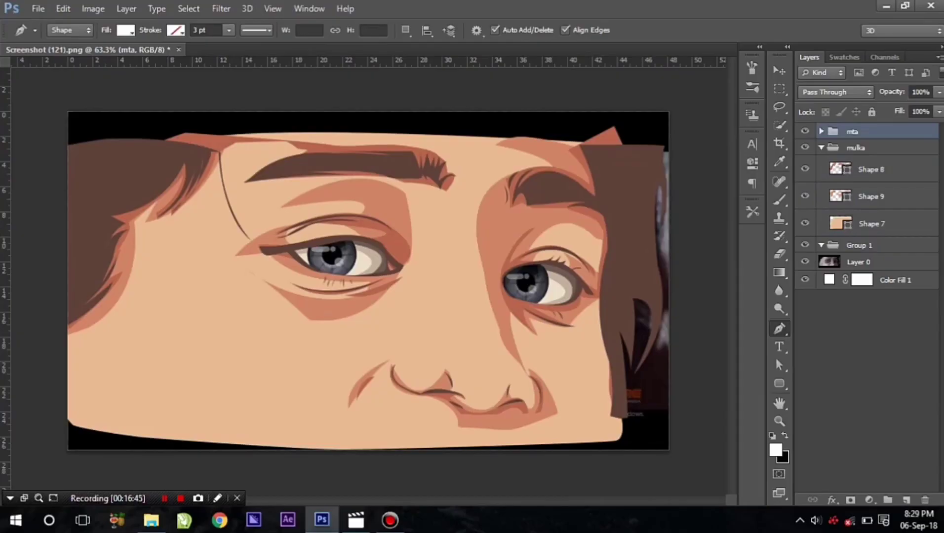
left_click(804, 223)
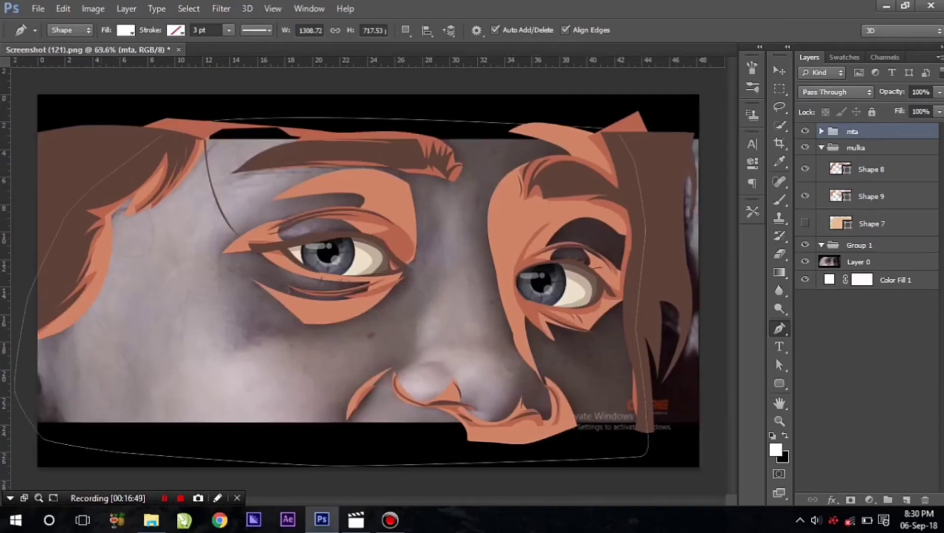
left_click(869, 223)
left_click(406, 29)
left_click(474, 61)
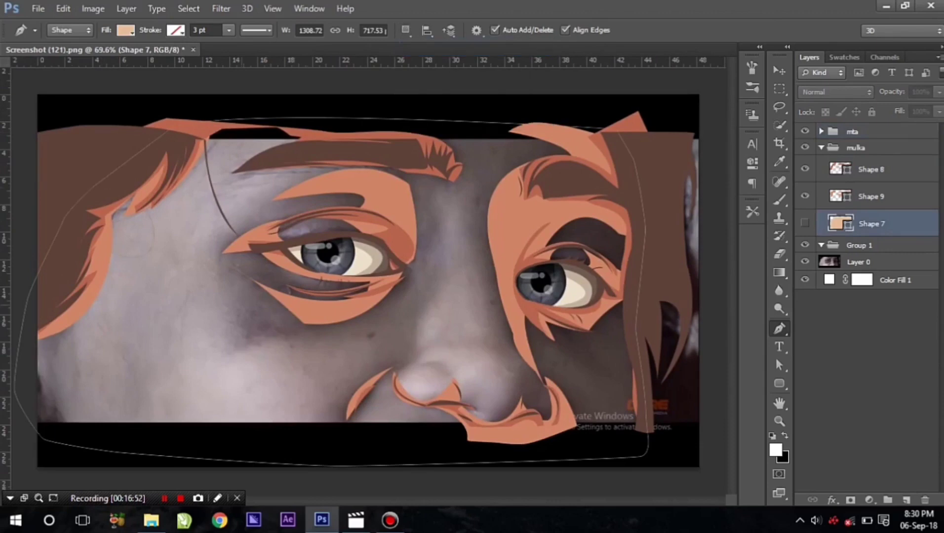
Outline the Shape 10 highlight from the left brow down the cheek and back, fill hidden
left_click(249, 141)
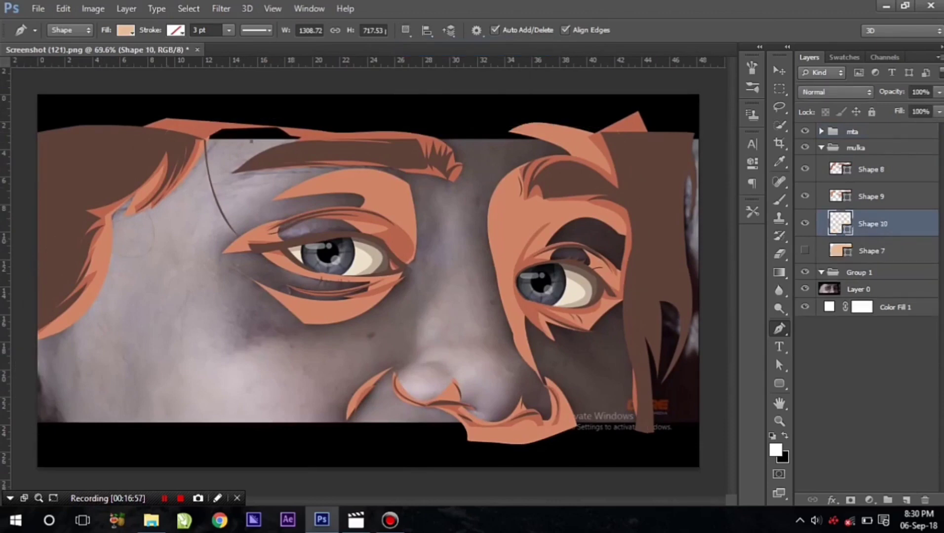
left_click_drag(184, 344, 216, 467)
key("shift+0")
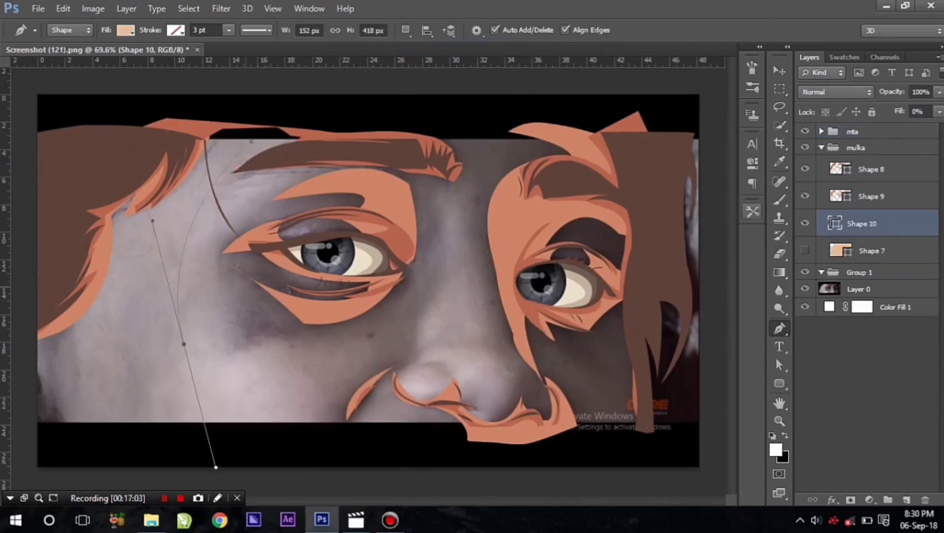
left_click(184, 344, "alt")
left_click_drag(233, 452, 284, 474)
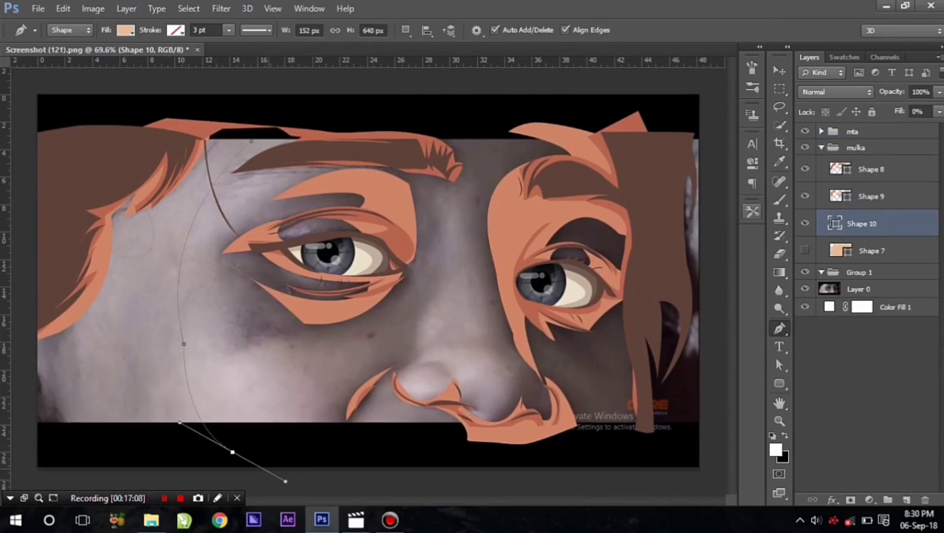
left_click(232, 452, "alt")
left_click(326, 443)
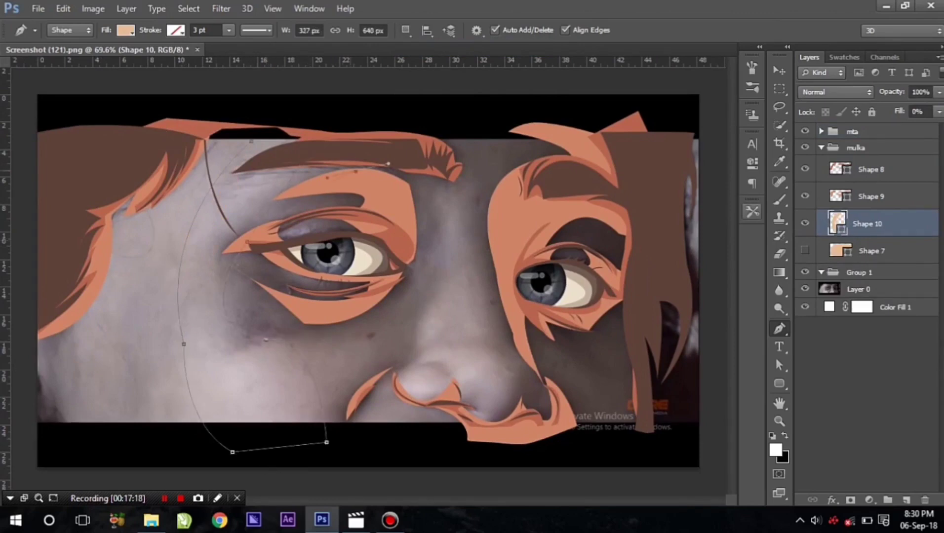
left_click_drag(259, 136, 242, 143)
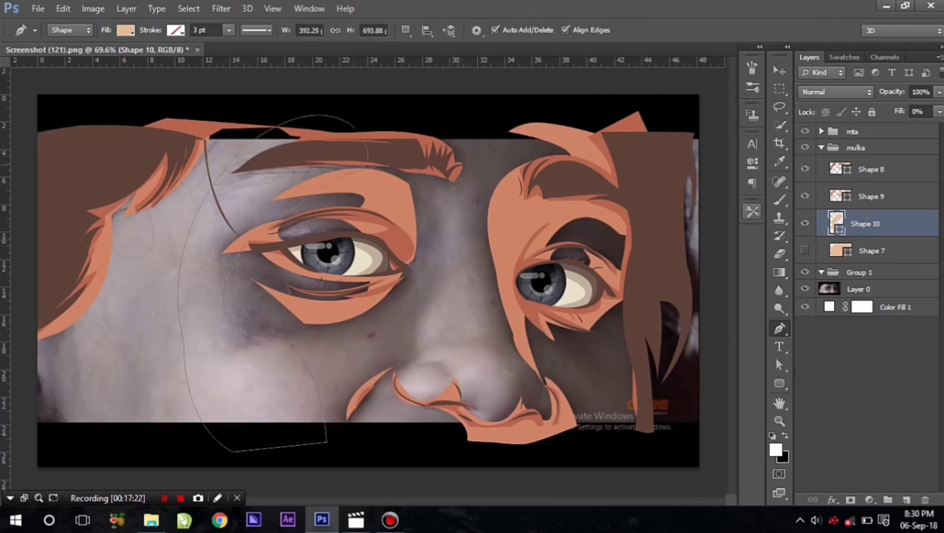
With Combine Shapes, outline the nose side up to the right eye and choose a light peach fill
left_click(406, 30)
left_click(422, 50)
left_click_drag(449, 329, 432, 378)
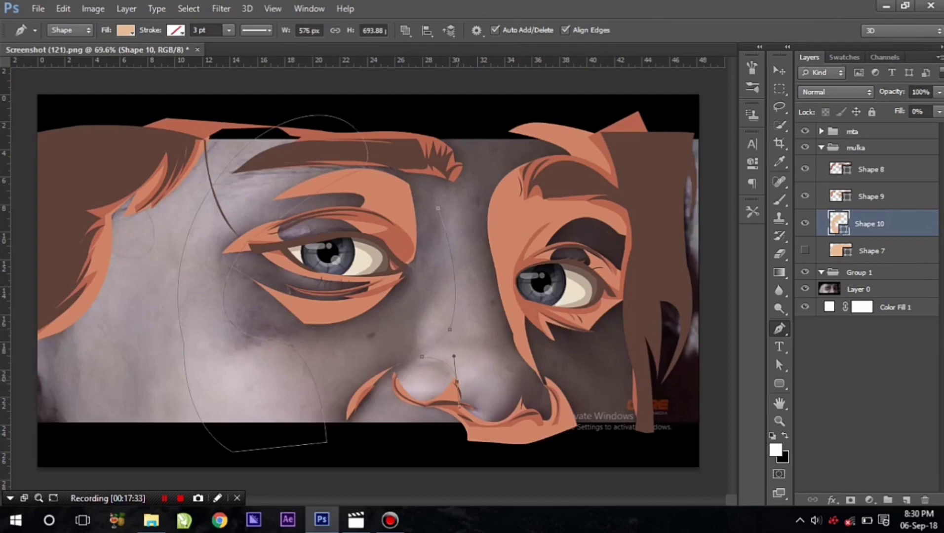
left_click_drag(520, 361, 520, 459)
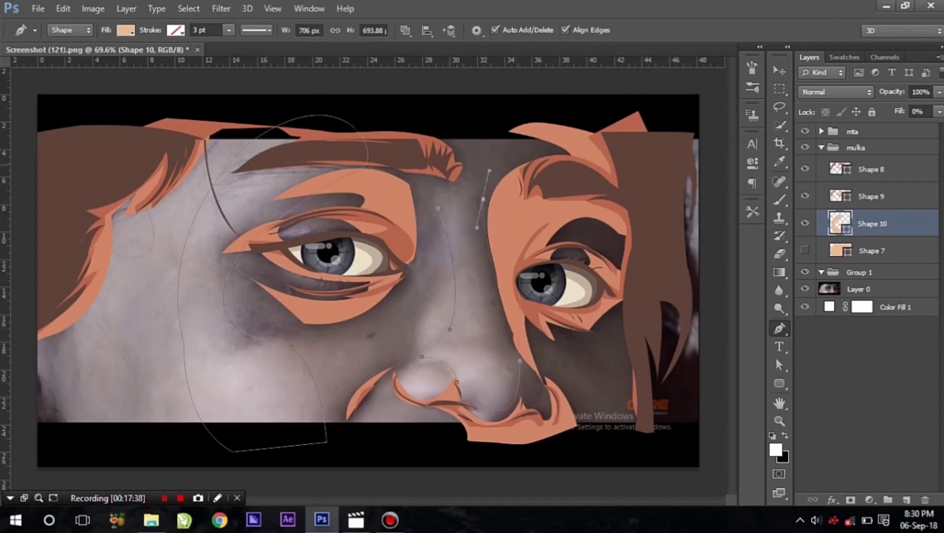
left_click_drag(483, 199, 502, 130)
left_click(126, 30)
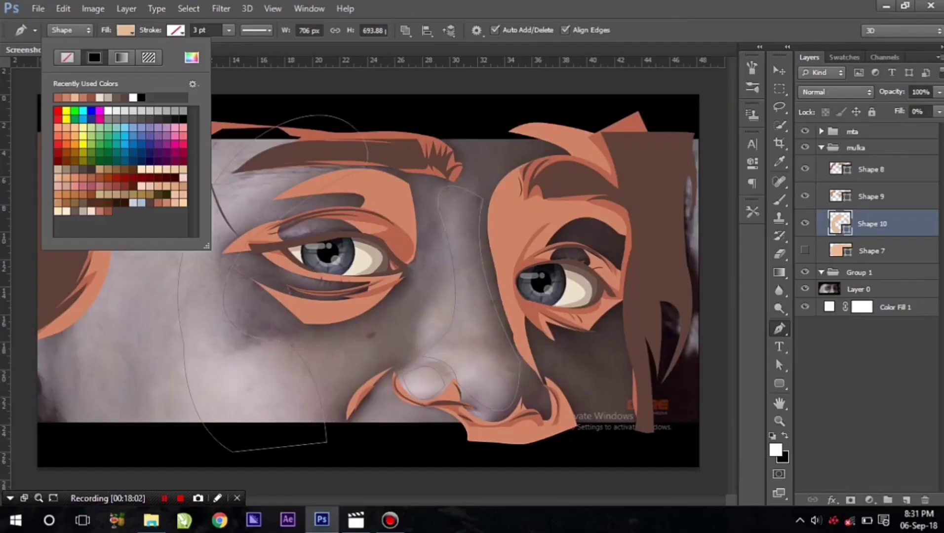
left_click(149, 169)
Show the peach face fill again and set the Shape 10 cheek highlight to 100% fill
key("alt+bracketleft")
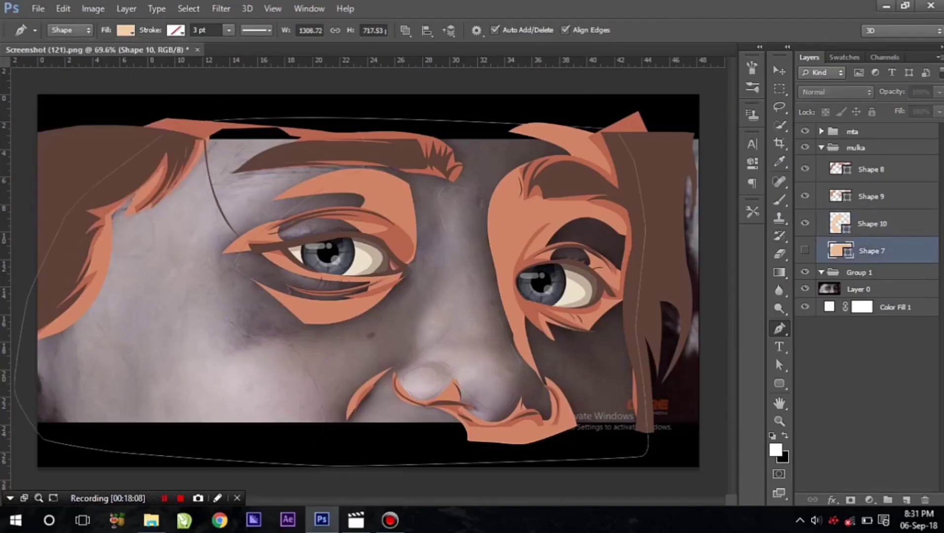
key("Escape")
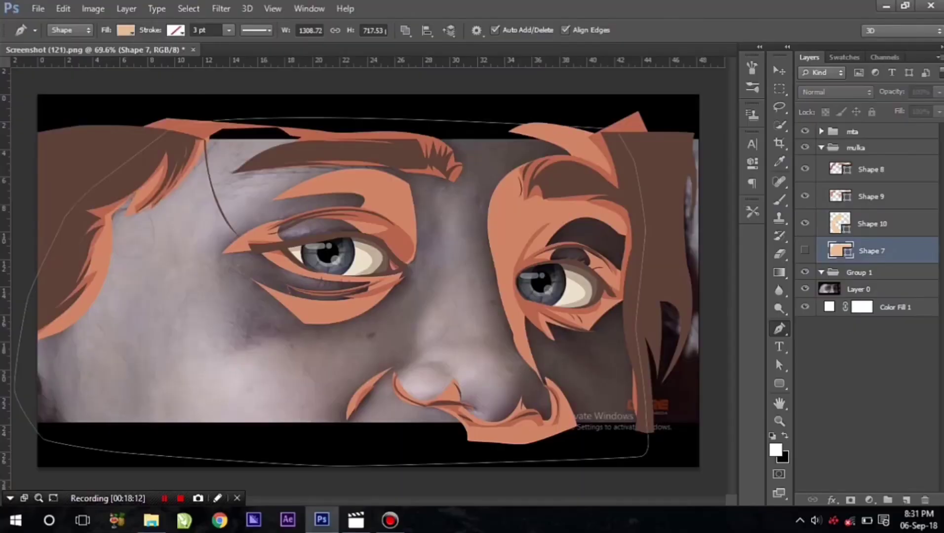
key("ctrl+comma")
key("alt+bracketright")
key("shift+0")
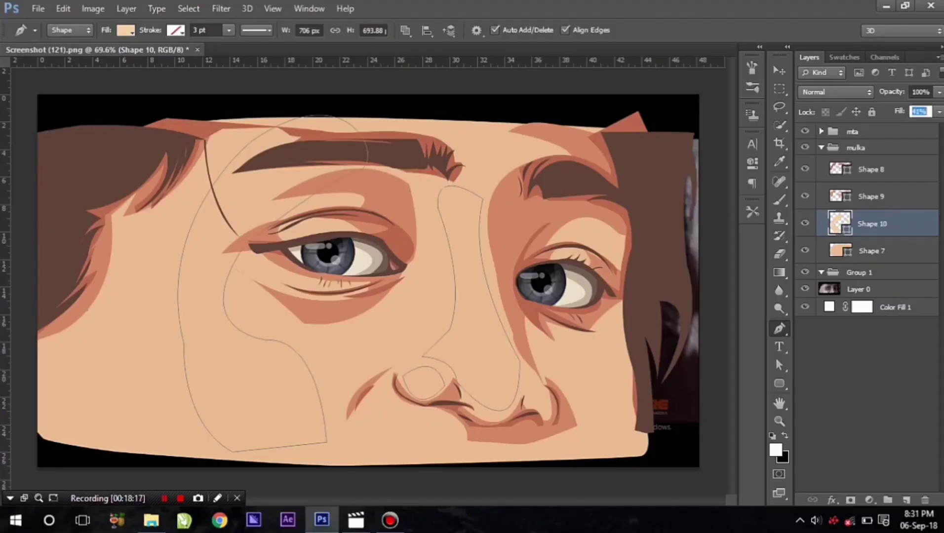
Toggle the face fill to compare with the photo, reselect Shape 10, and check image size
key("alt+bracketright")
key("alt+bracketright")
key("alt+bracketright")
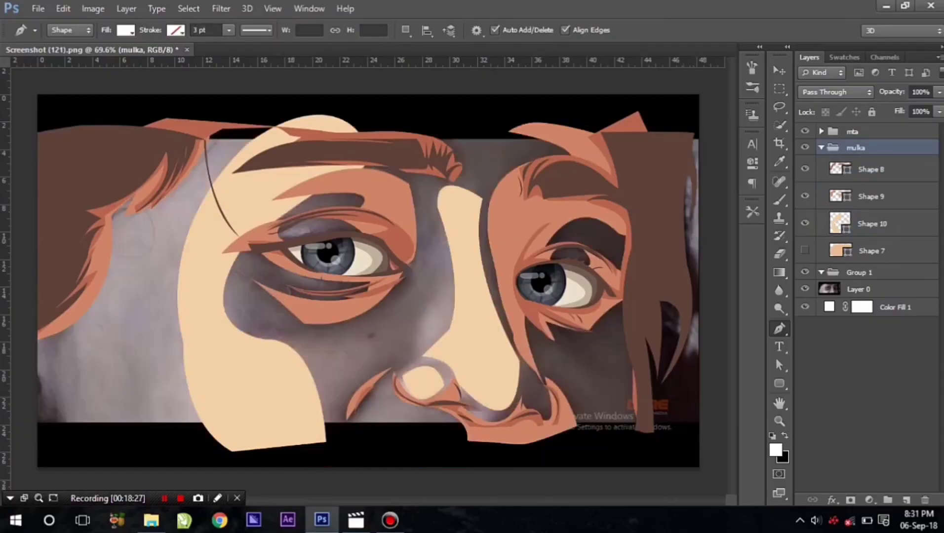
key("ctrl+comma")
key("ctrl+comma")
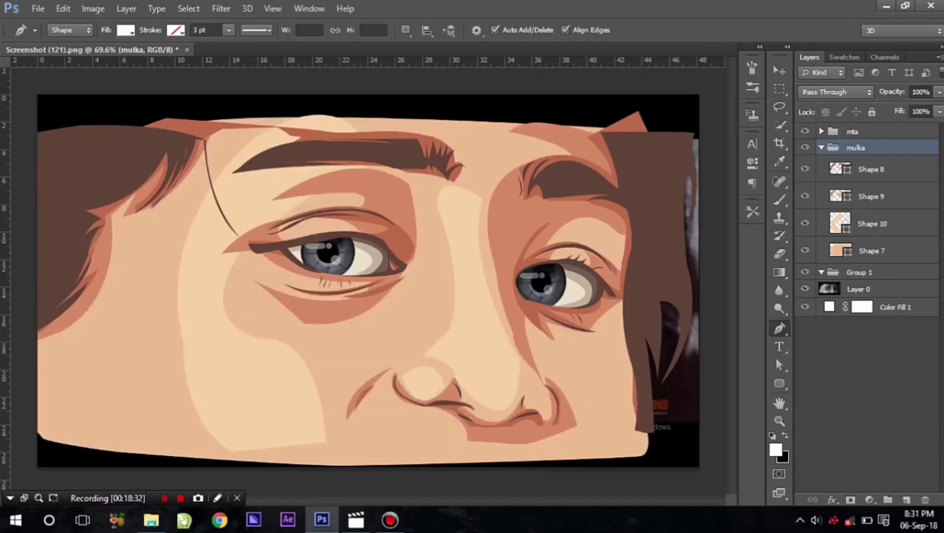
key("alt+bracketleft")
key("alt+bracketleft")
key("alt+bracketleft")
key("alt+bracketleft")
key("alt+bracketleft")
key("alt+bracketleft")
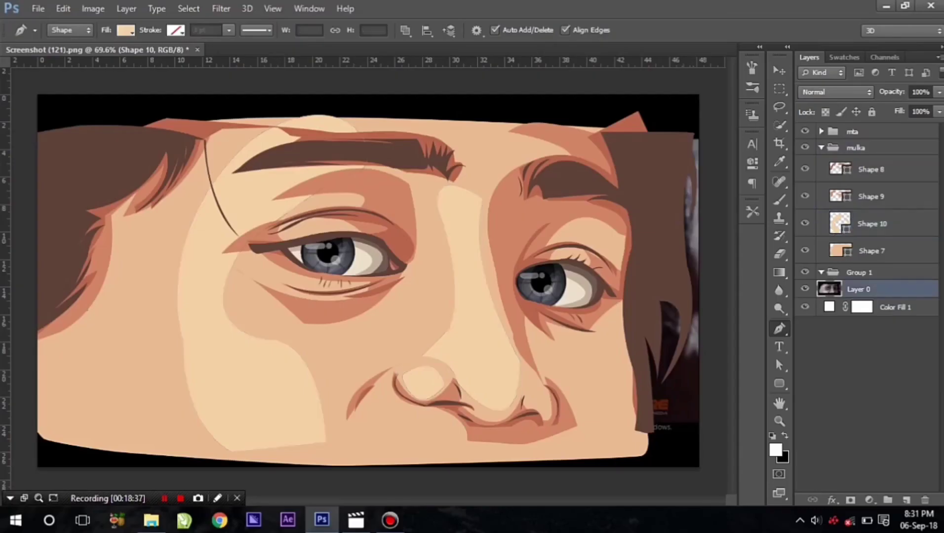
key("ctrl+alt+i")
key("Tab")
key("Tab")
key("Tab")
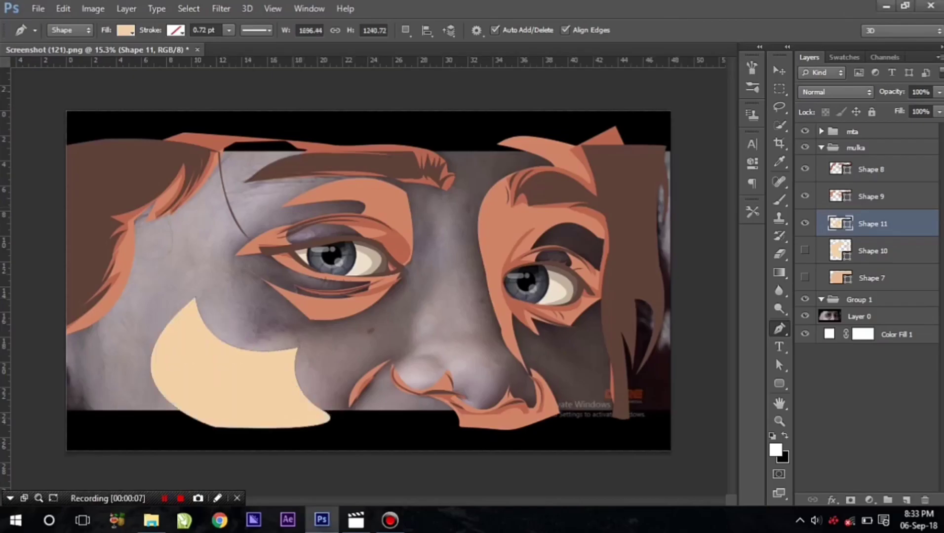
Pick a light peach fill colour for the new Shape 11 cheek highlight
left_click(125, 30)
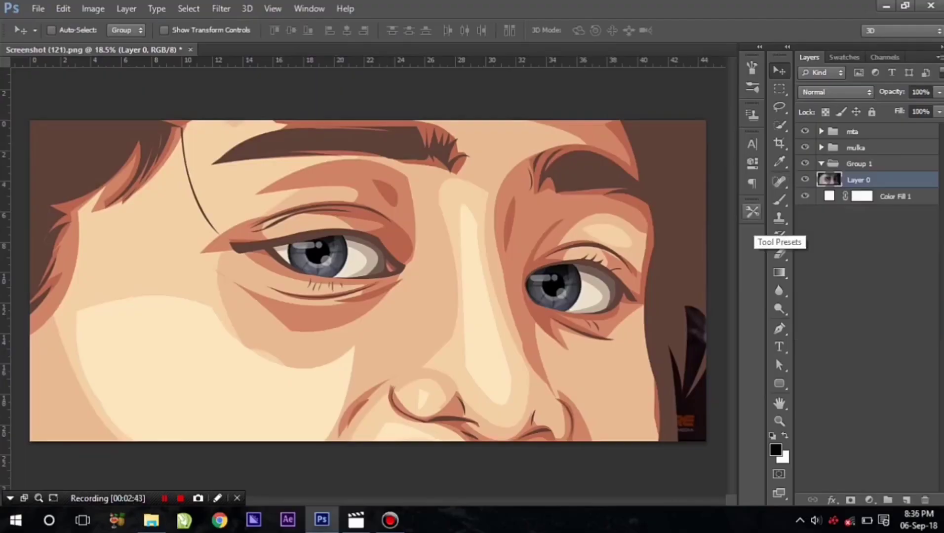
Bring up the Group 1 layer actions to prepare the teardrop layer
right_click(869, 163)
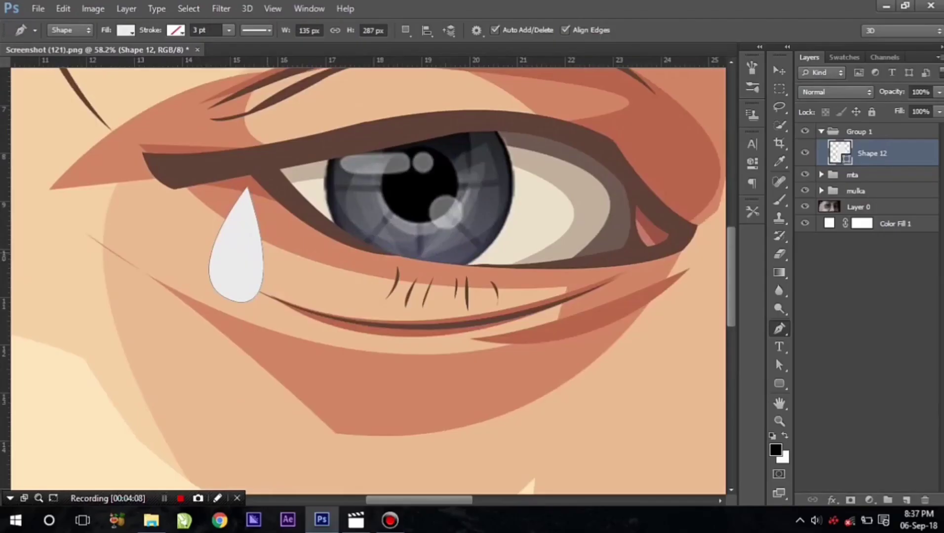
Draw the curved white highlight path inside the teardrop
left_click_drag(238, 300, 249, 317)
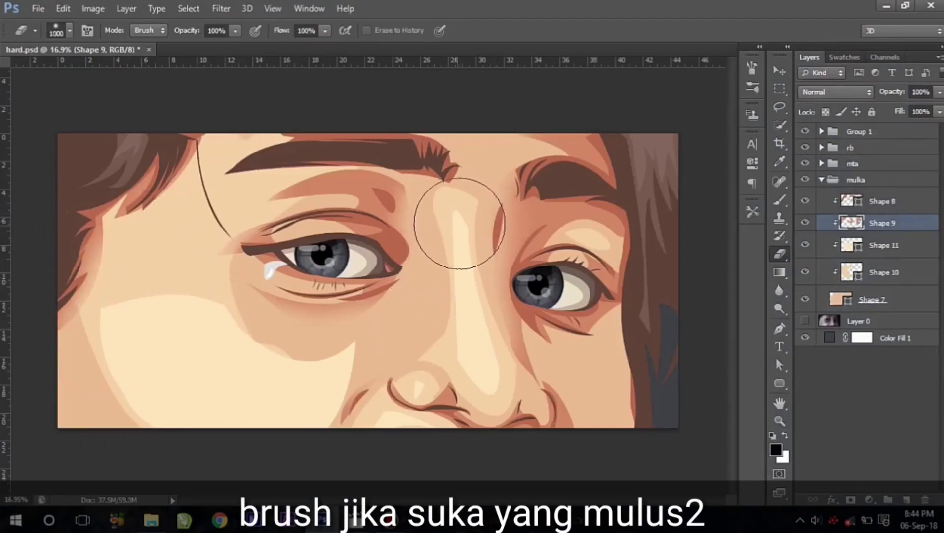
Soften the nose bridge and left cheek edges, then blend the under-eye shading on Shape 10
left_click_drag(643, 358, 453, 363)
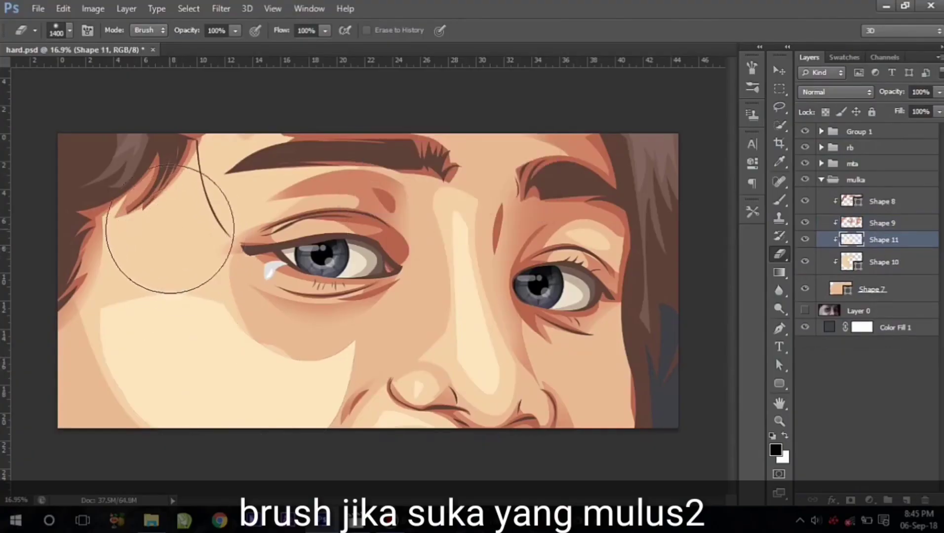
left_click_drag(169, 229, 53, 411)
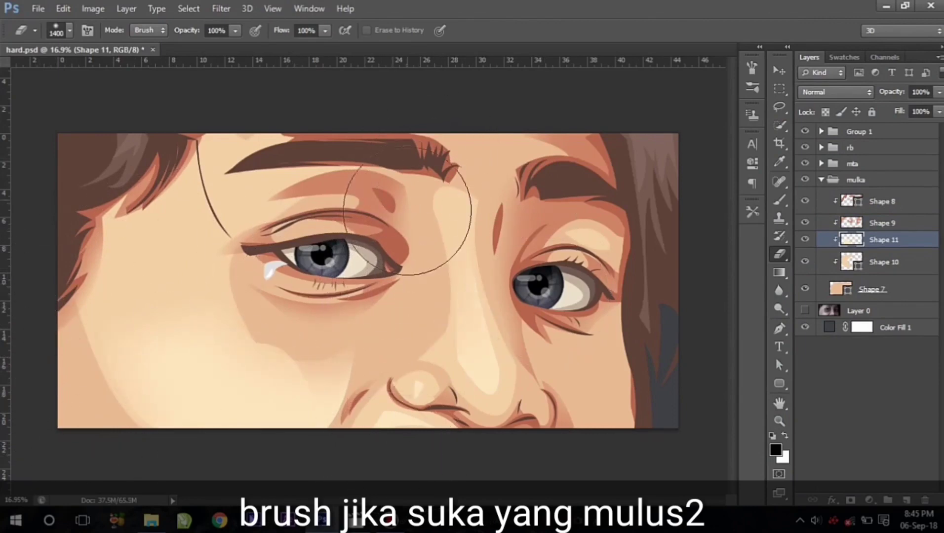
key("alt+bracketleft")
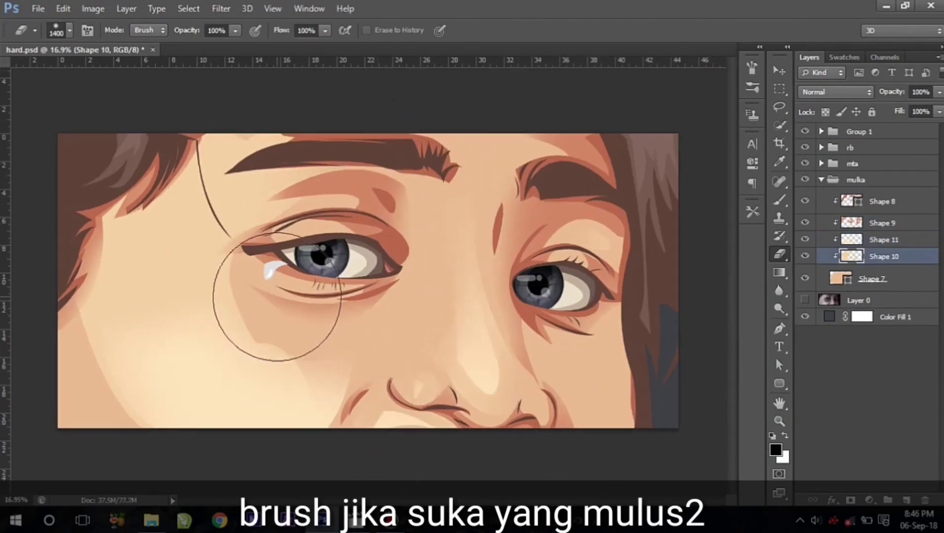
mouse_move(277, 297)
left_mouse_down()
mouse_move(306, 337)
mouse_move(352, 260)
left_mouse_up()
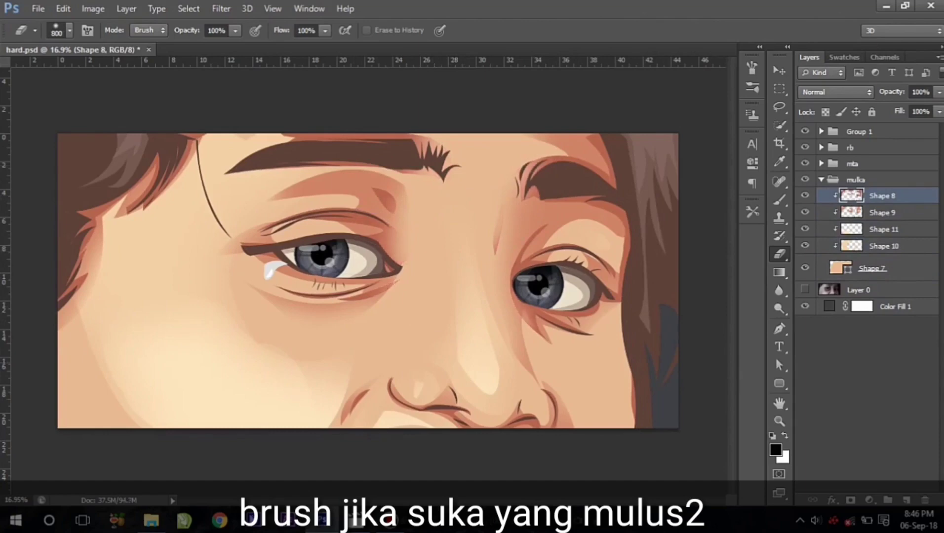
Cycle through Shapes 9, 8, 11 and 10, softening their edges with the eraser
key("alt+bracketleft")
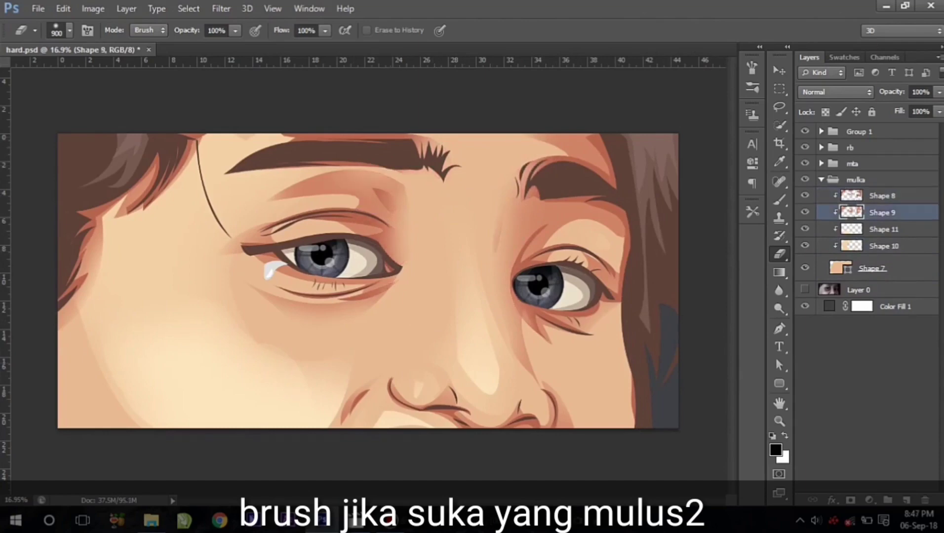
key("alt+bracketright")
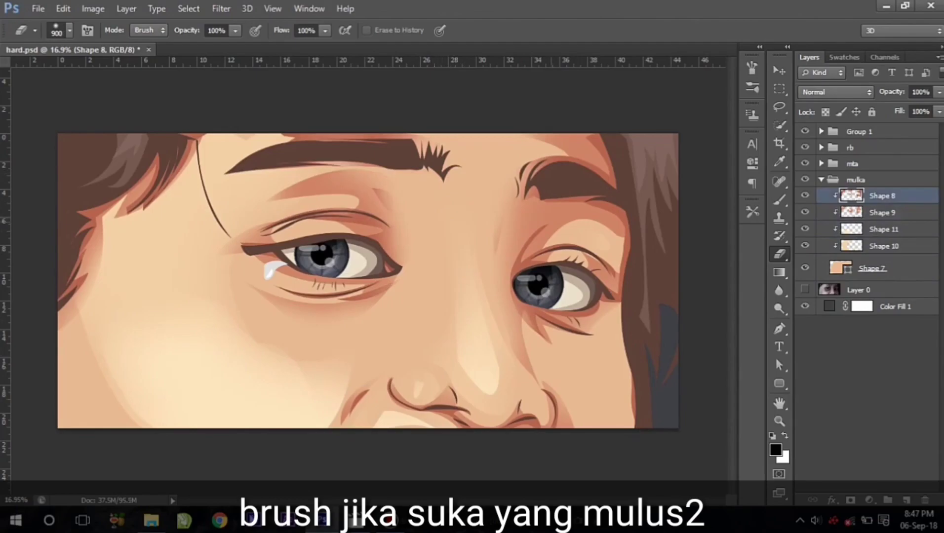
key("alt+bracketleft")
key("alt+bracketleft")
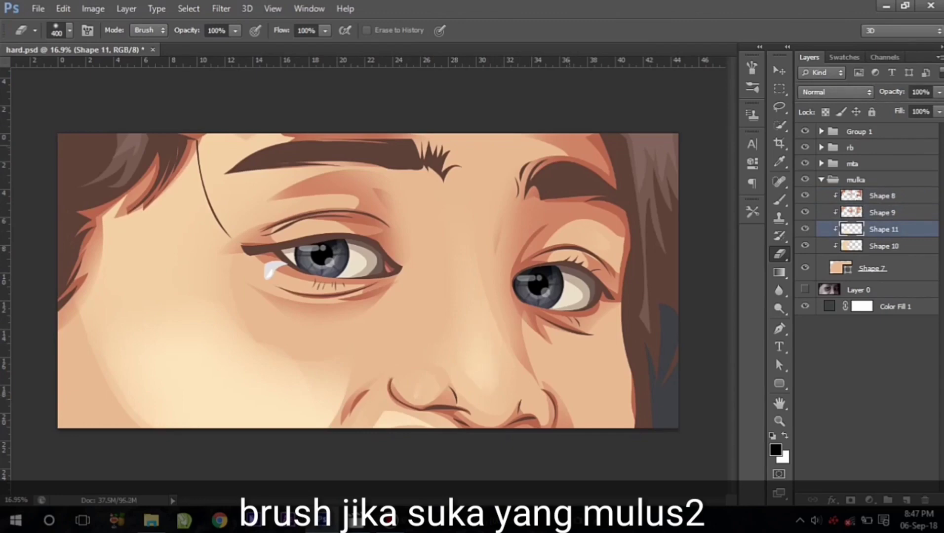
key("alt+bracketright")
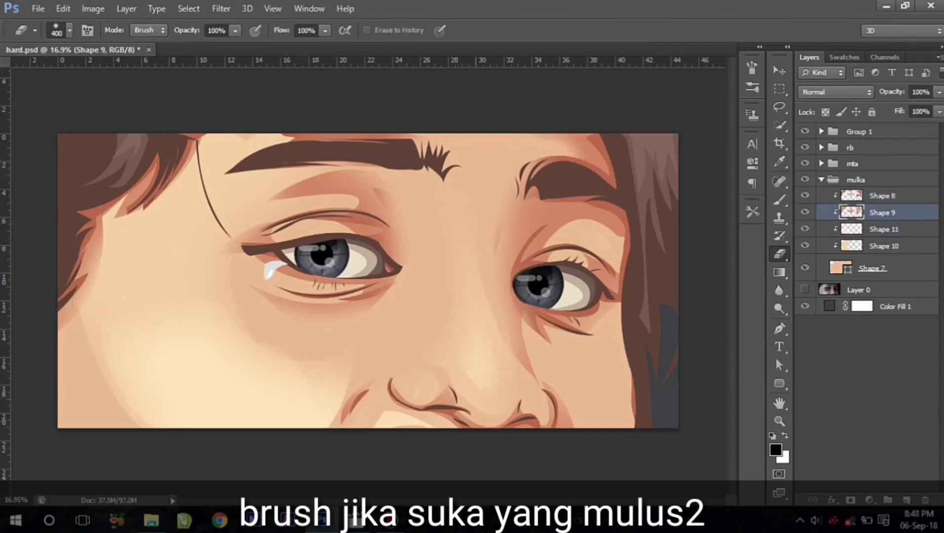
key("alt+bracketright")
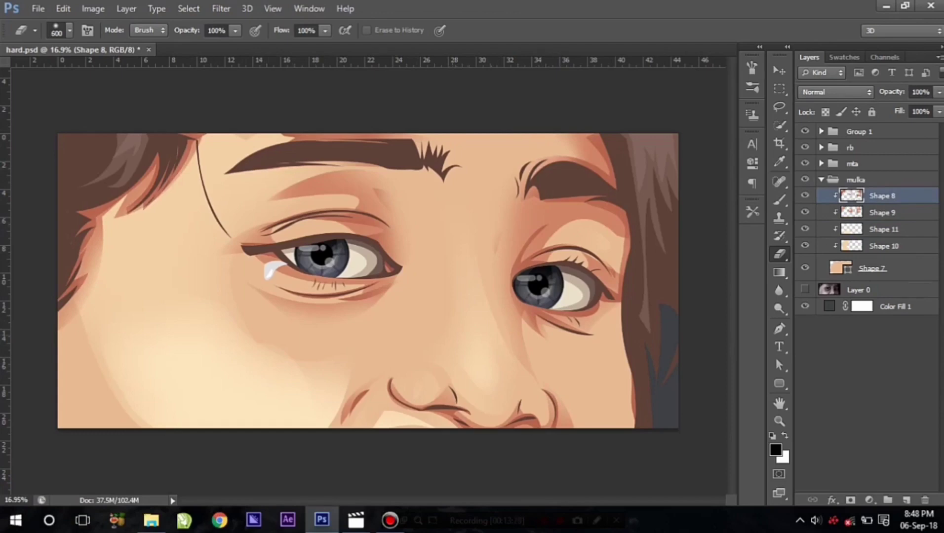
key("alt+bracketleft")
key("alt+bracketleft")
key("alt+bracketleft")
Enlarge the eraser and keep blending the Shape 11 and Shape 10 cheek highlight edges
key("bracketright")
key("bracketright")
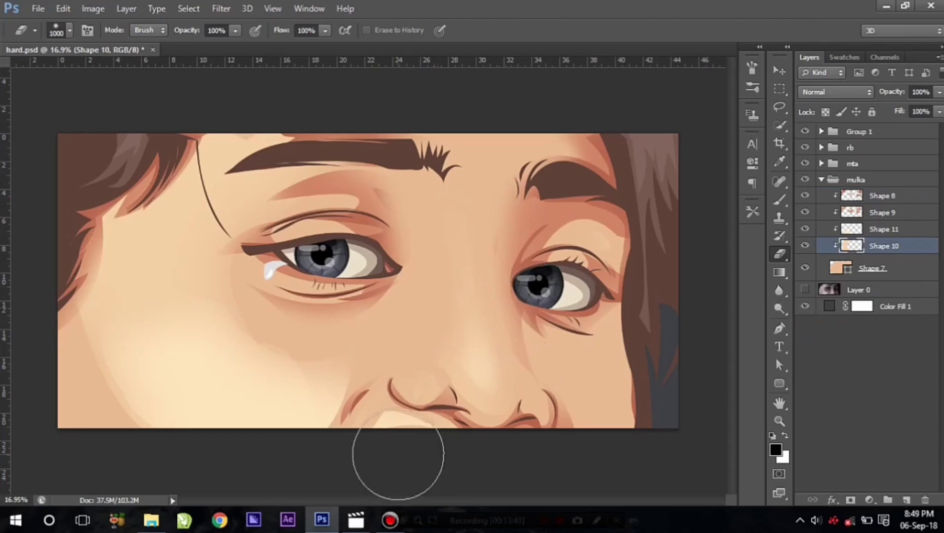
key("alt+bracketright")
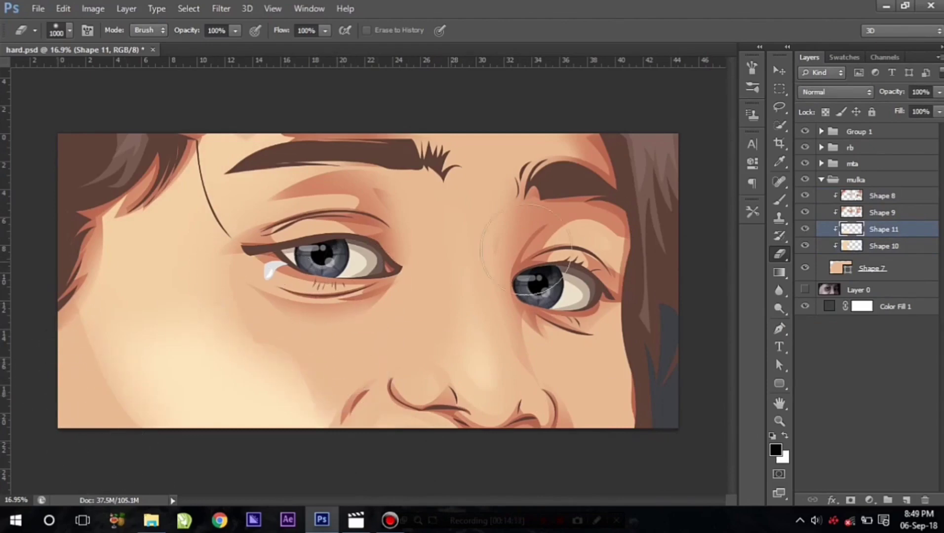
key("alt+bracketleft")
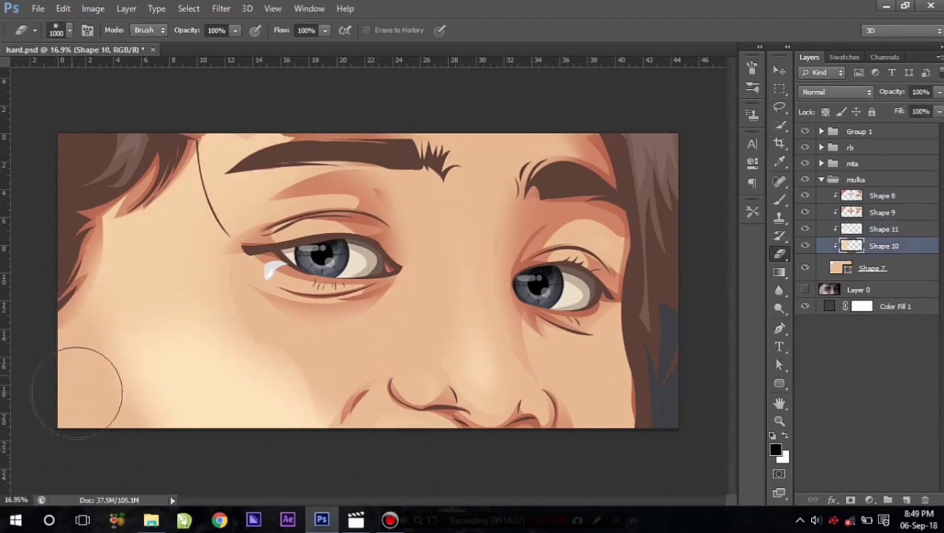
scroll(79, 394, "down", 1)
left_click(390, 520)
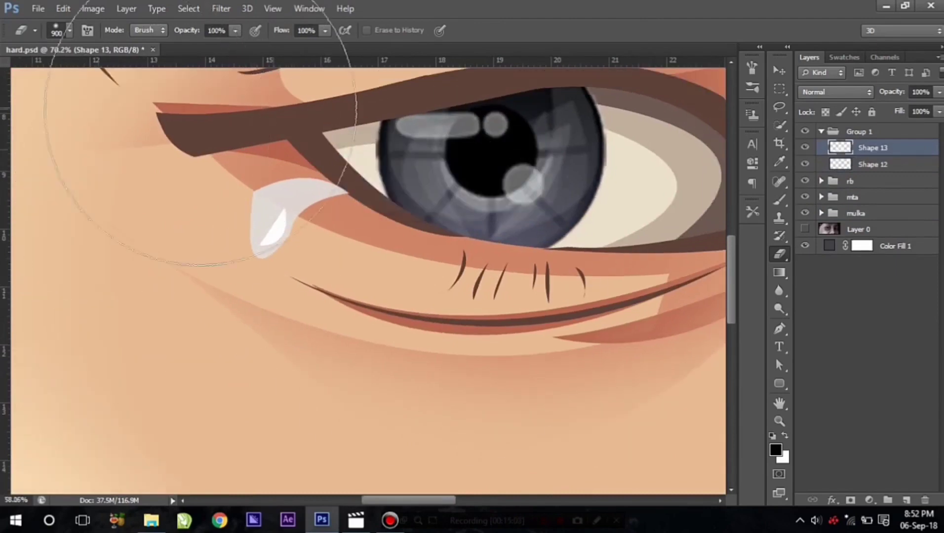
Fade the inner ends of both eyebrows on the line art with a soft eraser
key("alt+bracketright")
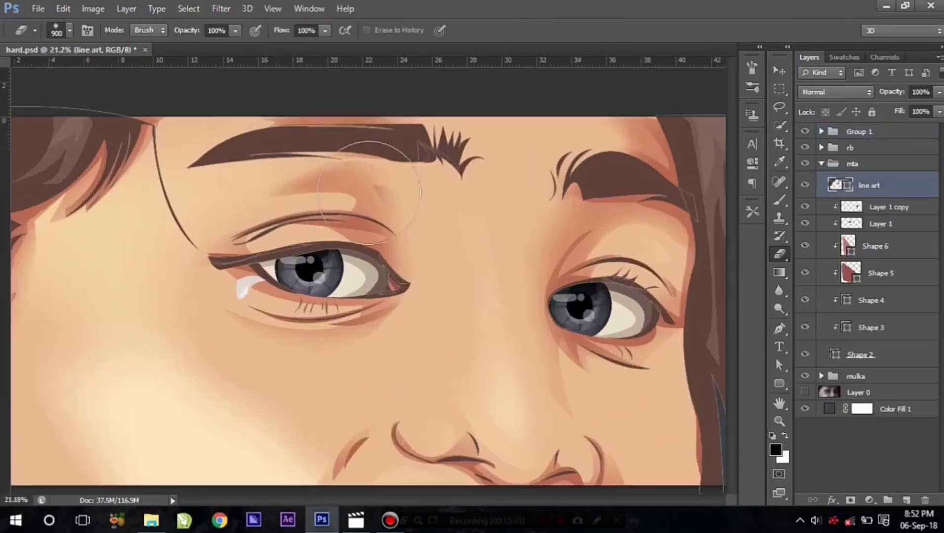
left_click_drag(476, 224, 432, 168)
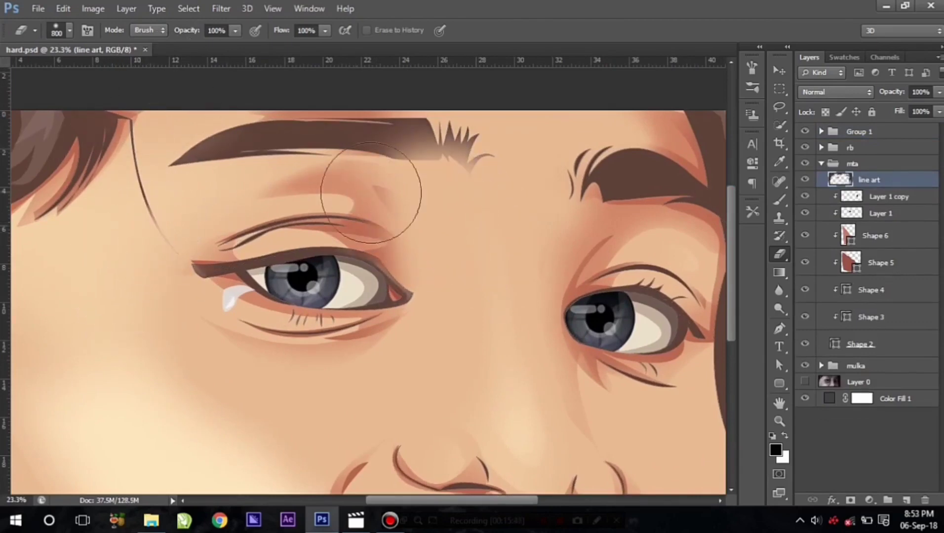
left_click_drag(558, 189, 601, 243)
key("bracketleft")
key("bracketleft")
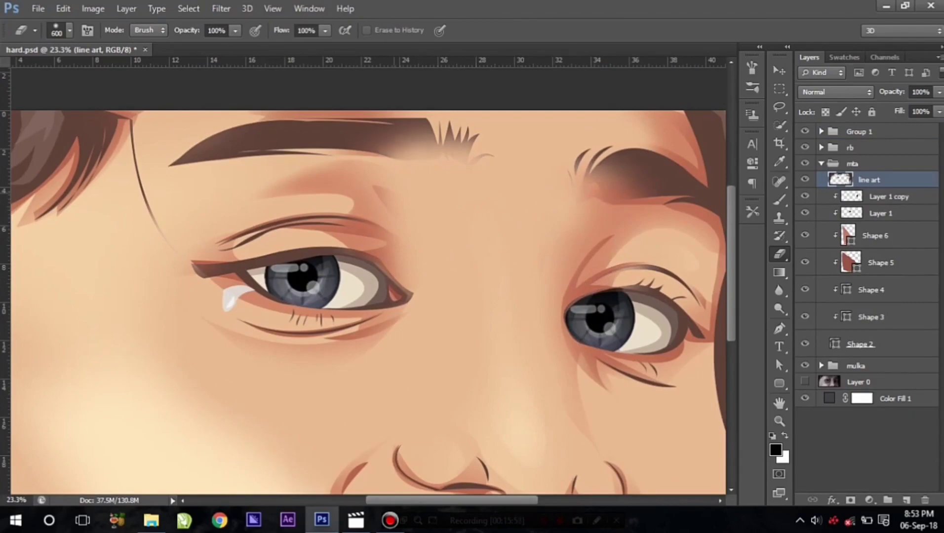
key("ctrl+minus")
Rasterize the Shape 14 and Shape 15 hair layers in the rb group
left_click(596, 271, "ctrl")
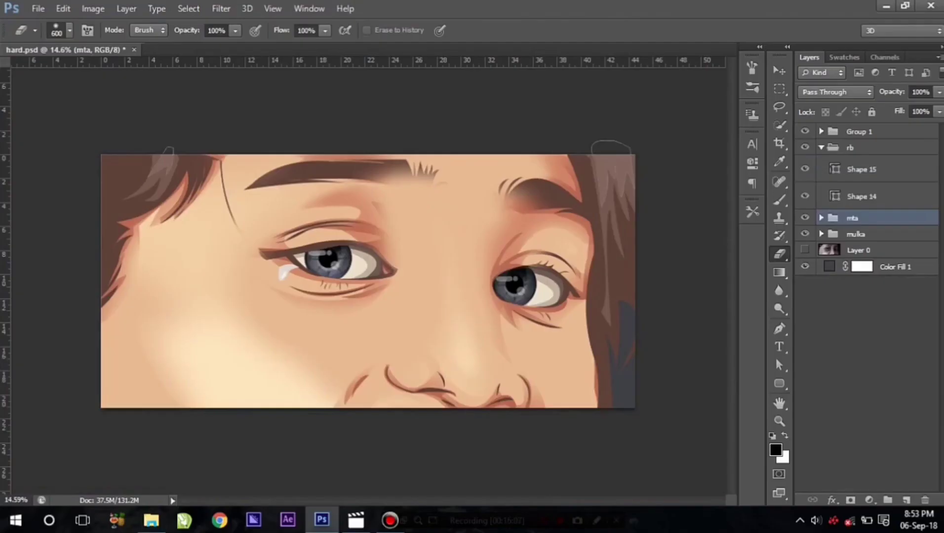
key("Return")
key("bracketright")
key("bracketright")
key("bracketright")
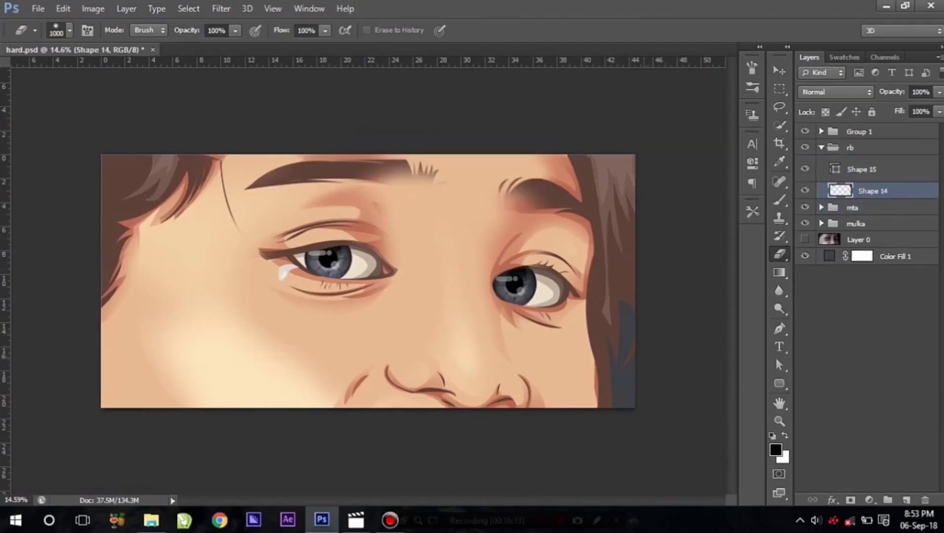
key("alt+bracketright")
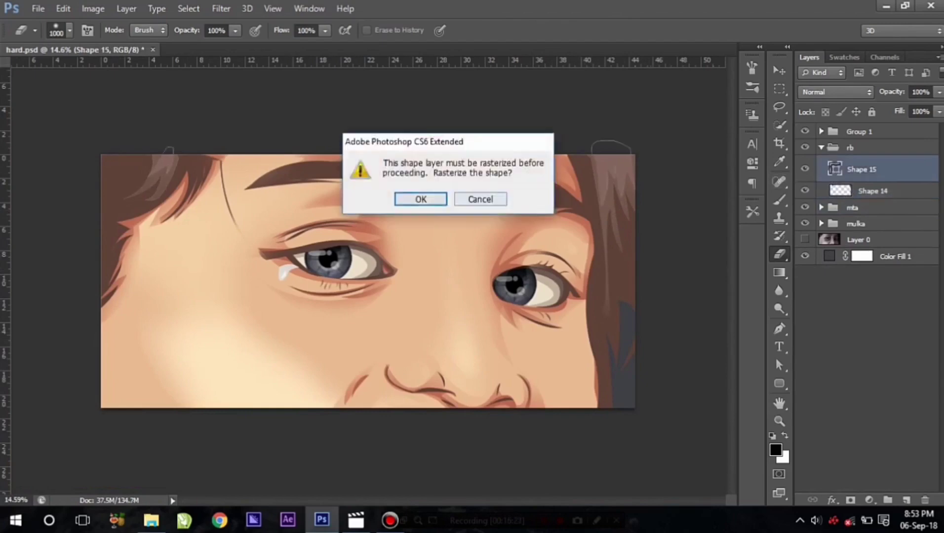
key("Return")
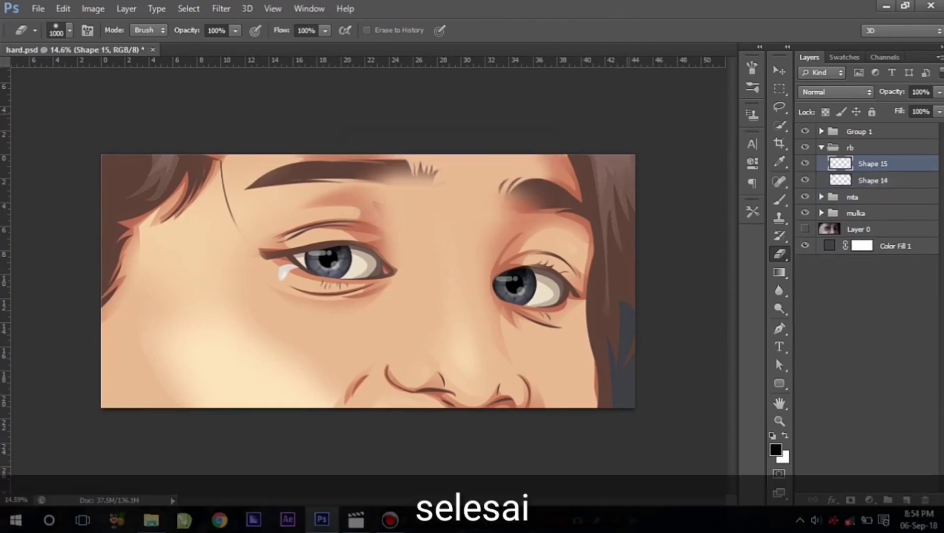
Drag the white logo image from File Explorer onto the portrait and scale it down
scroll(367, 281, "up", 2)
key("alt+Tab")
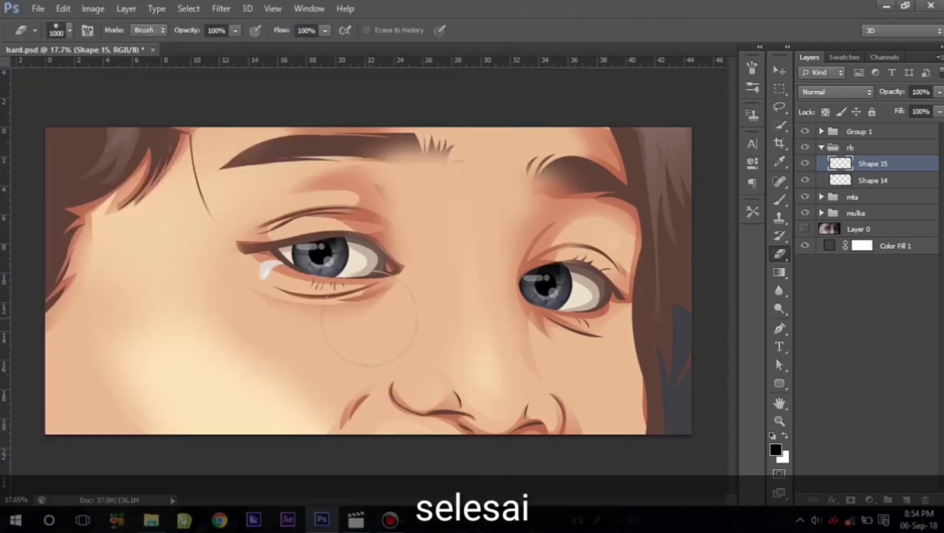
left_click_drag(326, 158, 369, 276)
left_click_drag(558, 395, 454, 332)
Place the logo below the left eye and blend it as Soft Light at 42% fill
left_click_drag(368, 281, 368, 334)
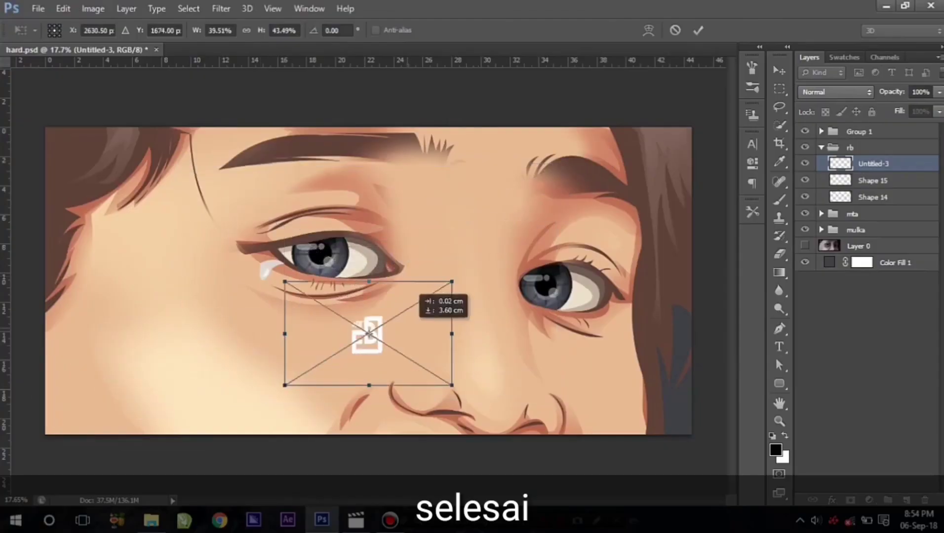
key("Return")
left_click(835, 92)
left_click(820, 282)
left_click_drag(898, 111, 872, 112)
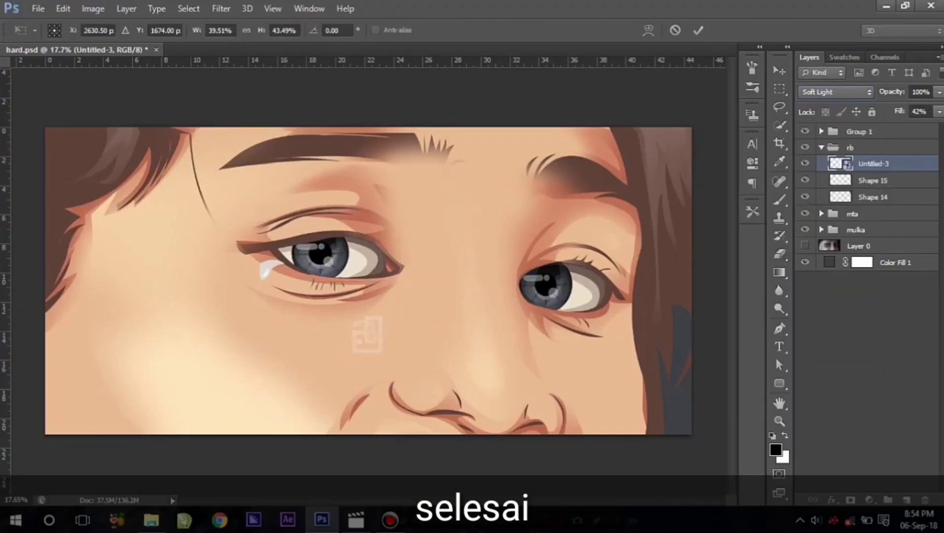